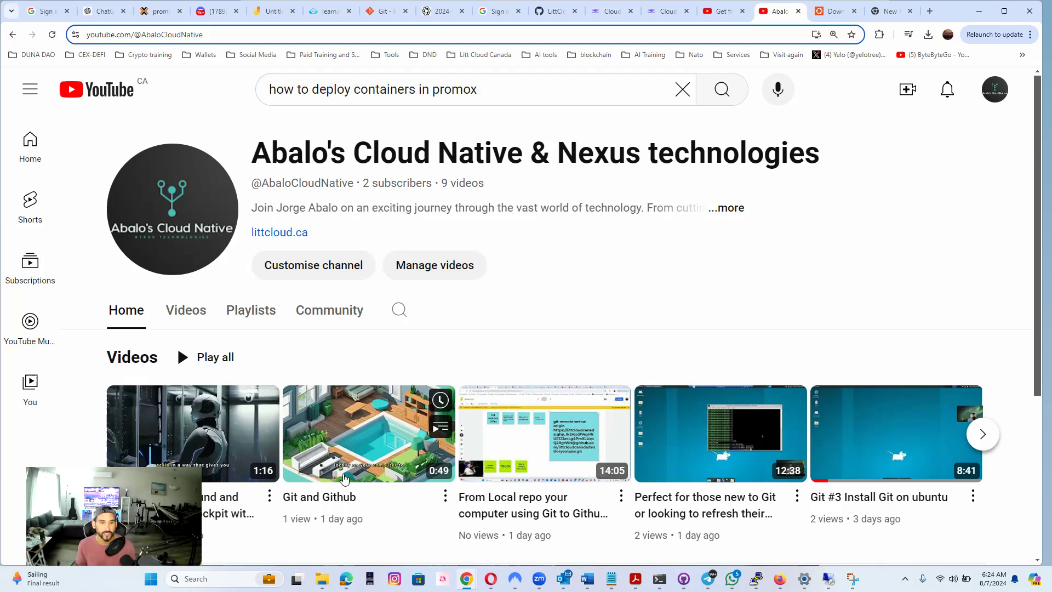
Look through the videos and created playlists on the Abalo's Cloud Native YouTube channel page
scroll(328, 499, "down", 1)
scroll(327, 500, "down", 1)
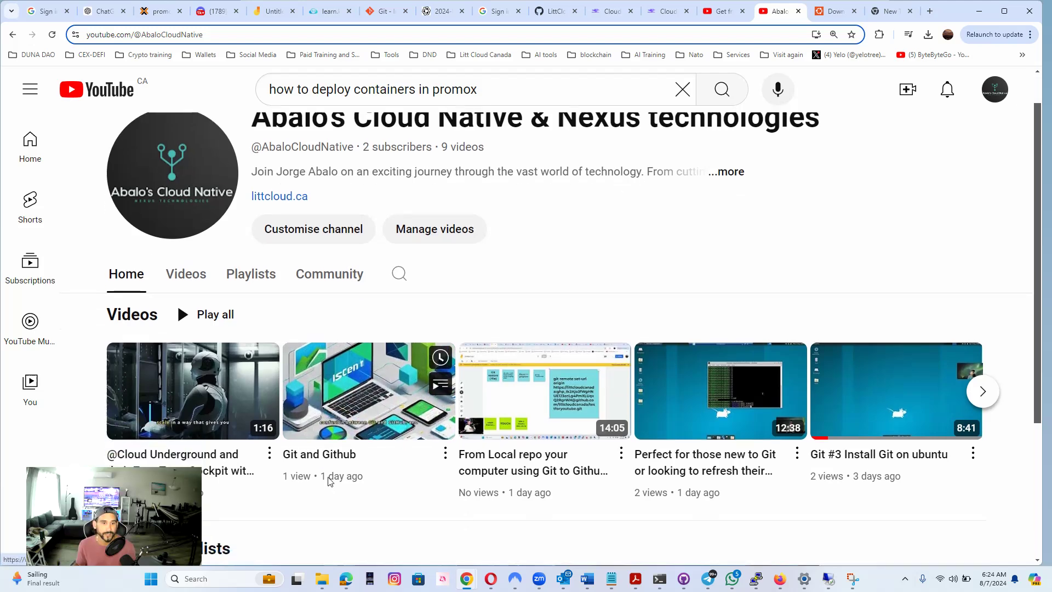
scroll(327, 481, "down", 3)
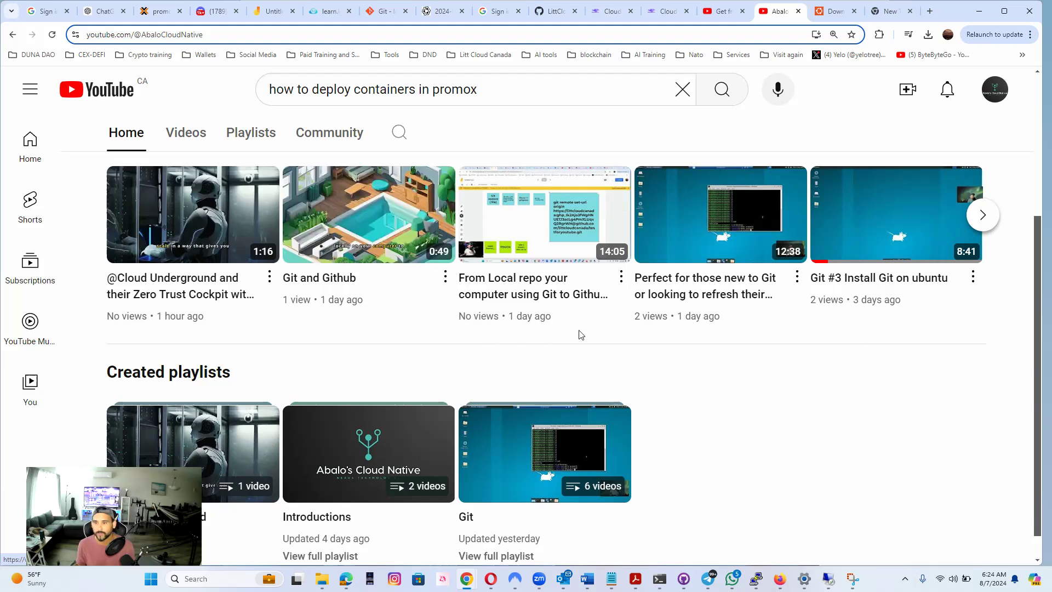
left_click_drag(1039, 262, 980, 104)
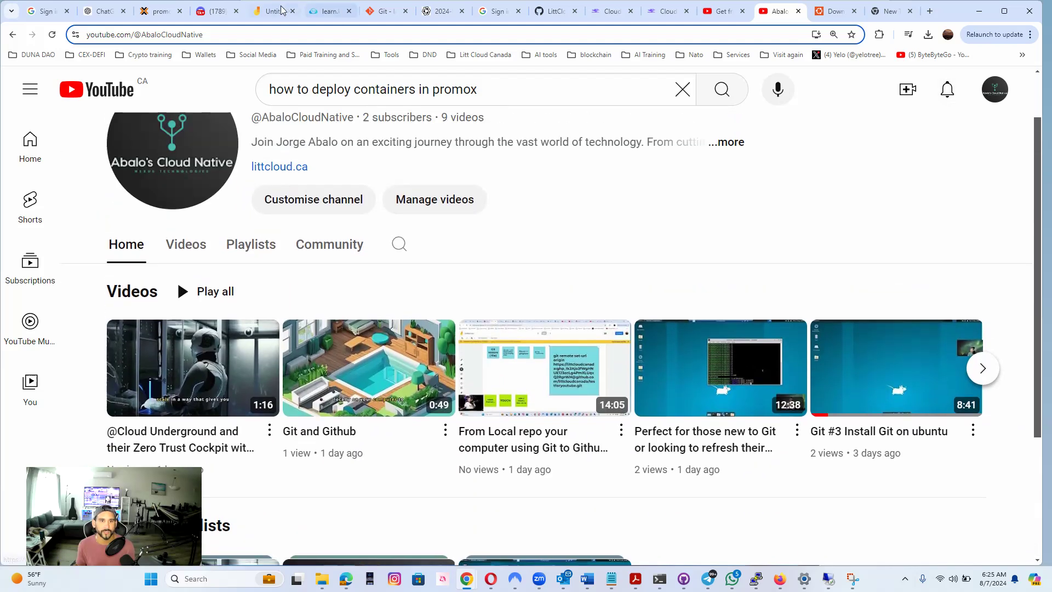
Switch to the Jamboard sticky note and highlight the words "PROMOX Hypervisor type I" in its workflow notes
left_click(273, 11)
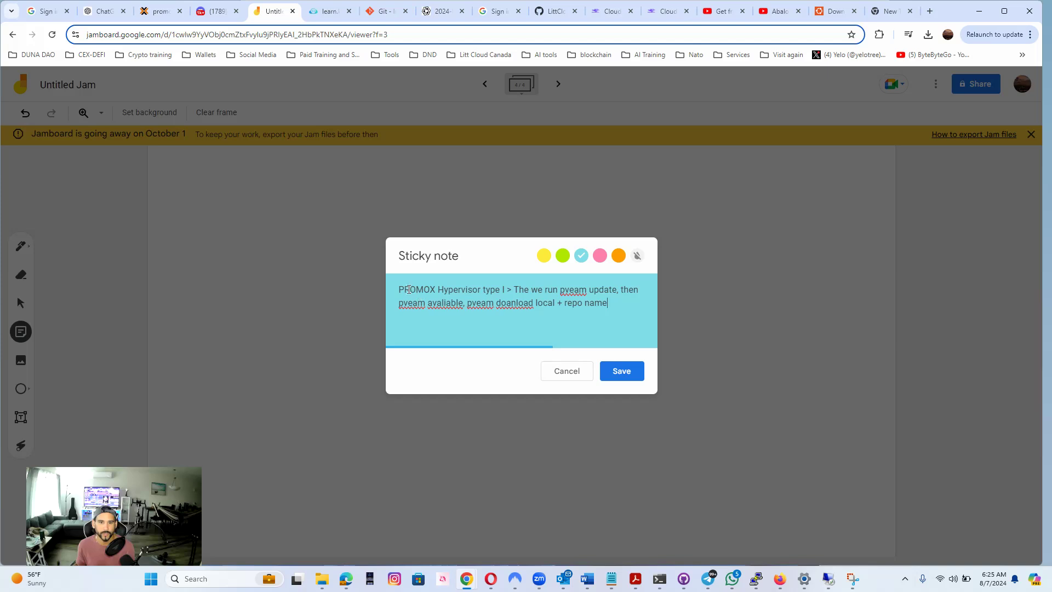
left_click_drag(399, 289, 506, 292)
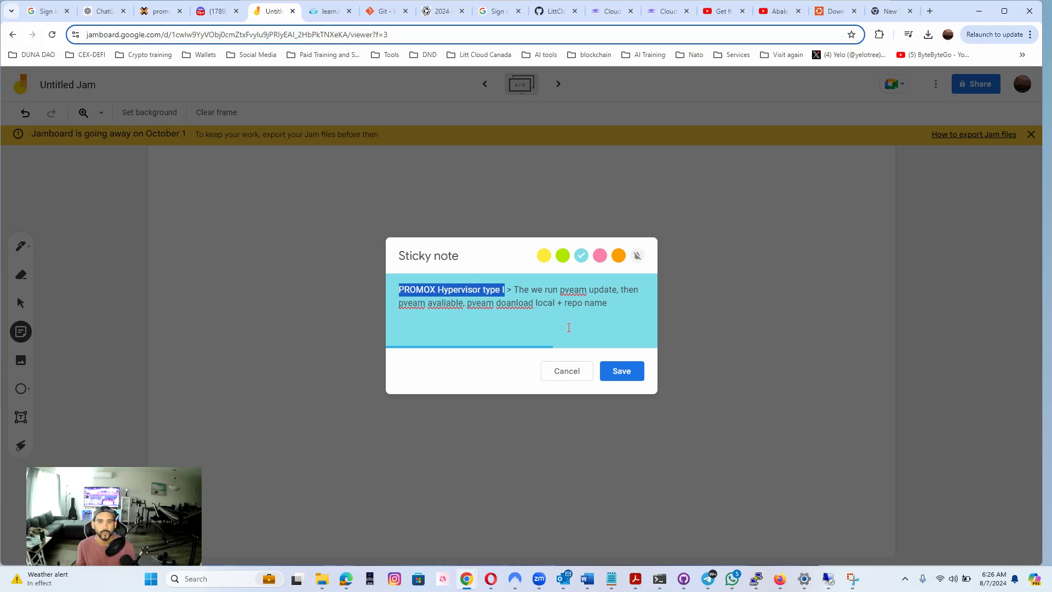
Switch to the Proxmox page and add several empty prompt lines in the promoxserver shell
left_click(160, 10)
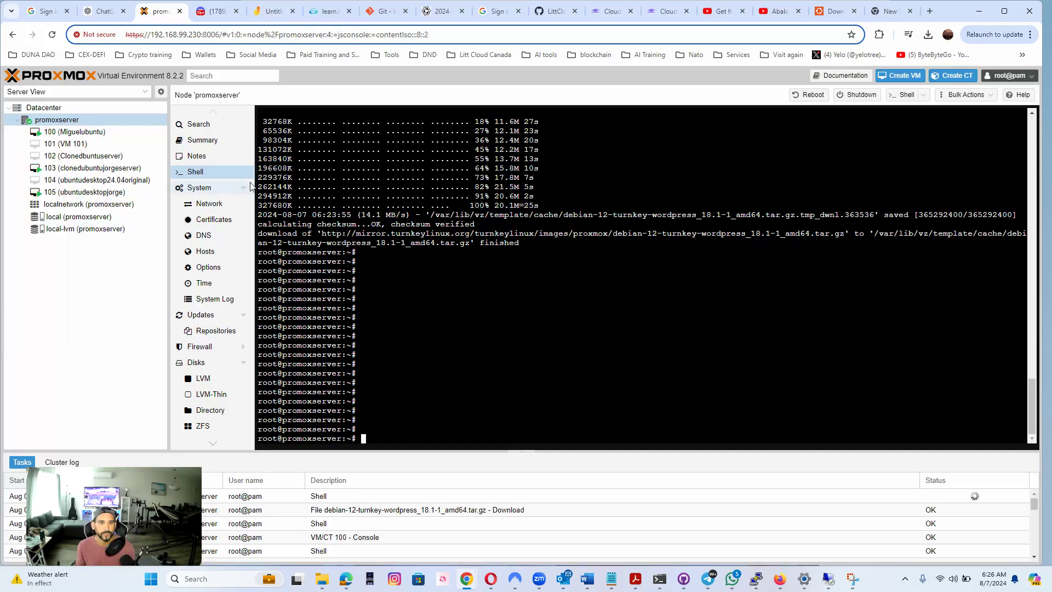
key("Return")
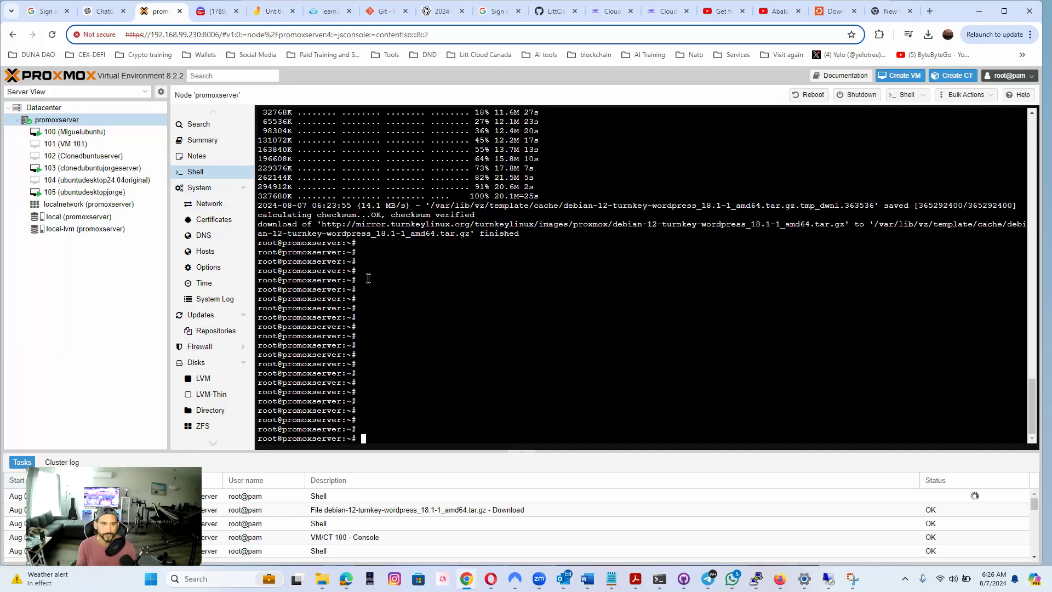
key("Return")
key("Return")
key("Return")
key("Return")
key("Return")
key("Return")
key("Return")
key("Return")
key("Return")
key("Return")
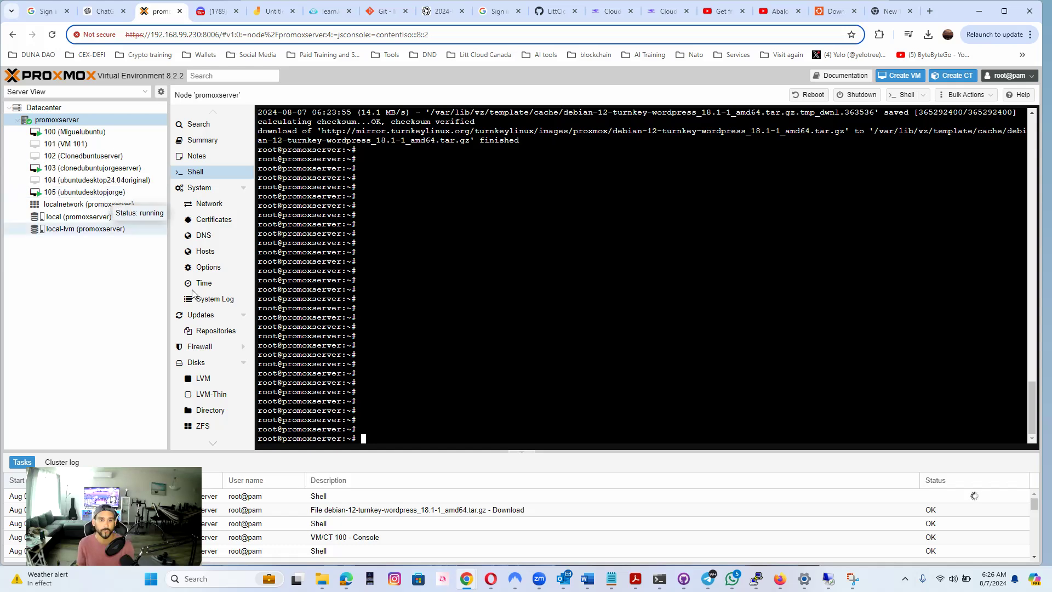
key("Return")
key("Return")
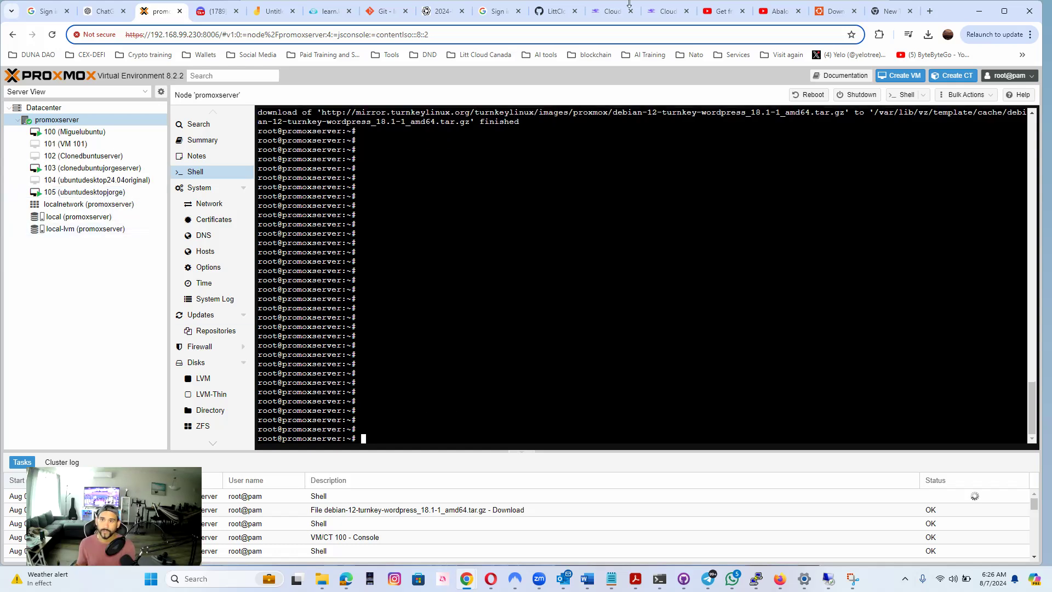
Look at the Ubuntu Desktop download page and its web address, and return to the Proxmox page
left_click(835, 11)
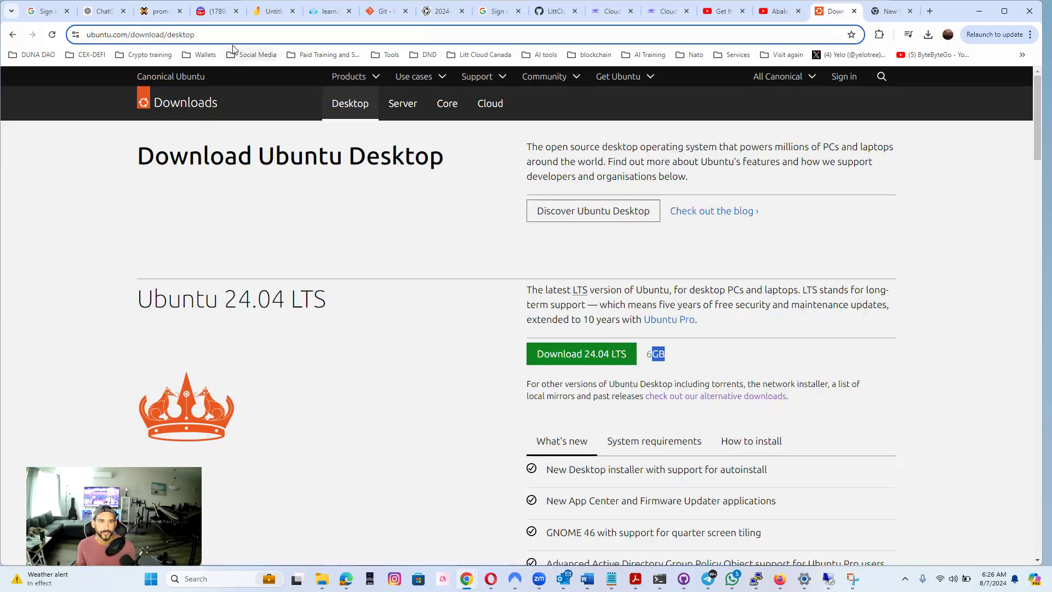
left_click(214, 40)
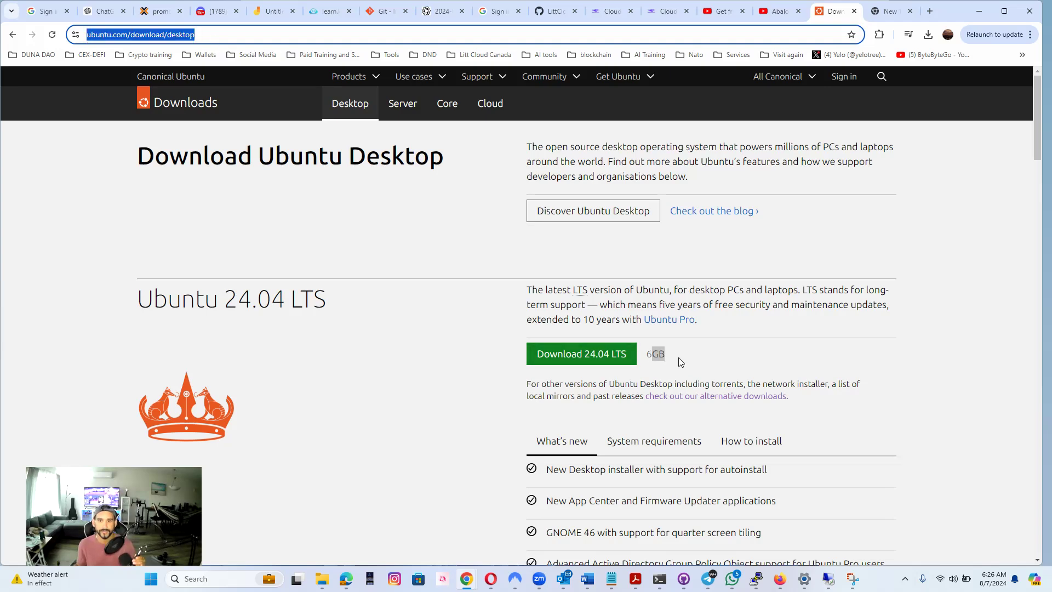
left_click(161, 12)
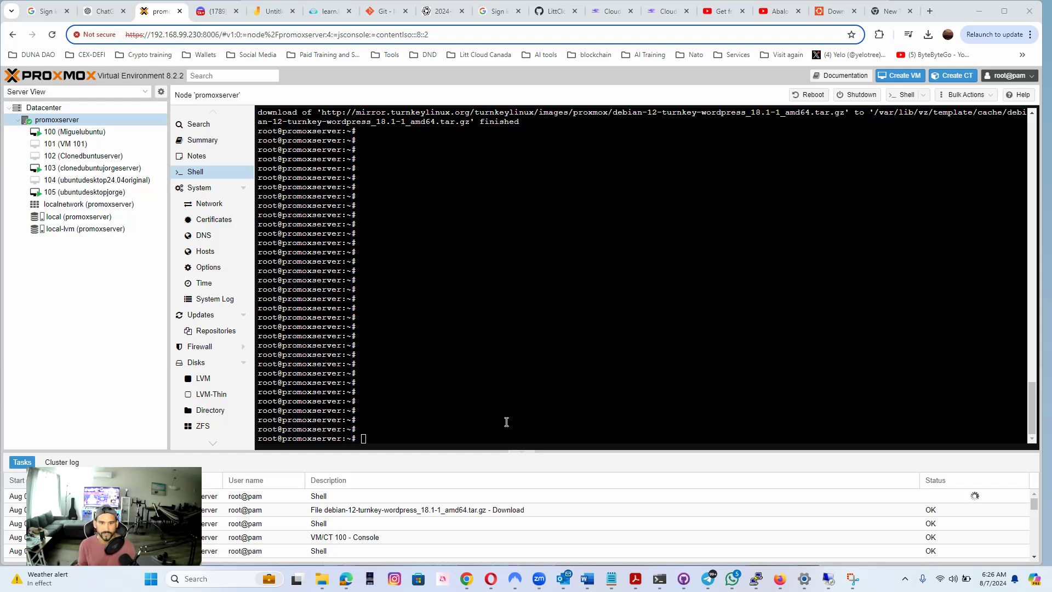
Try to run "pveam status" in the promoxserver shell
type("d")
key("BackSpace")
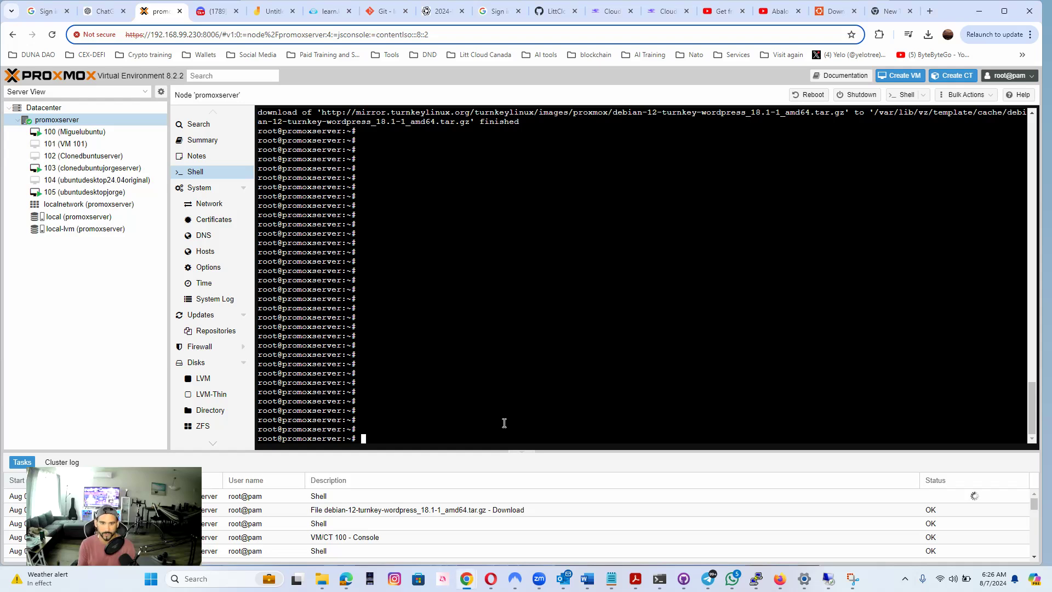
type("pve")
type("w")
type("m")
type(" statu")
type("s")
key("Return")
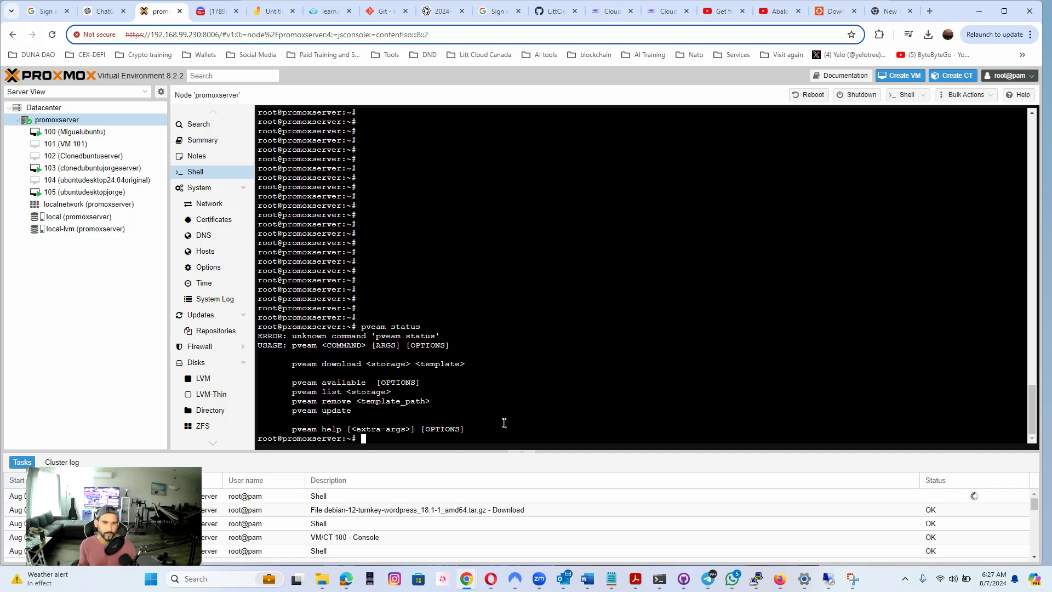
Try to refresh the container template list by running "pveam update" in the current shell session
key("Up")
key("BackSpace")
key("BackSpace")
key("BackSpace")
key("BackSpace")
key("BackSpace")
key("BackSpace")
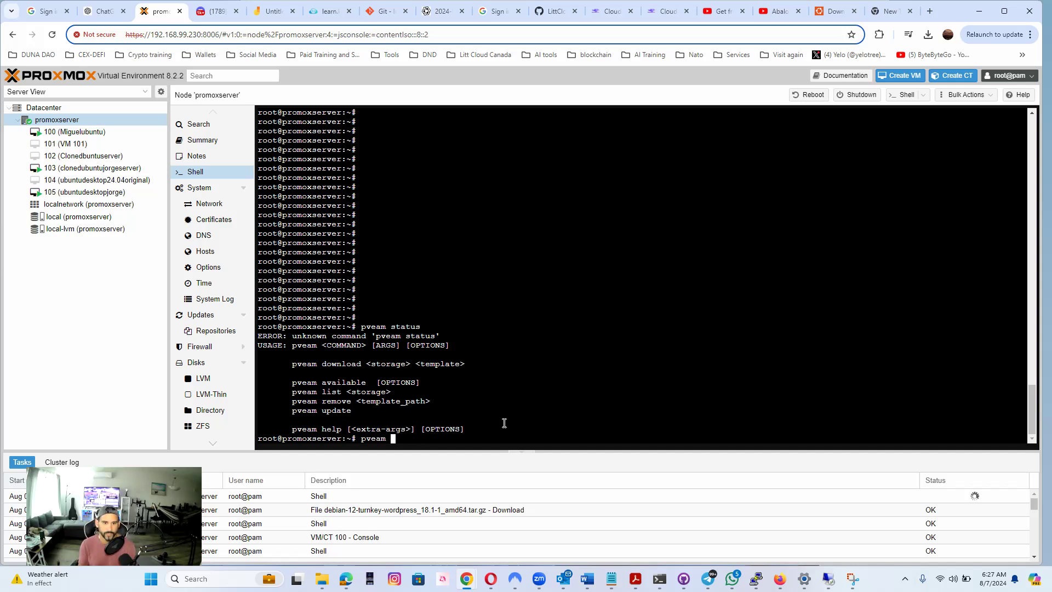
type("status")
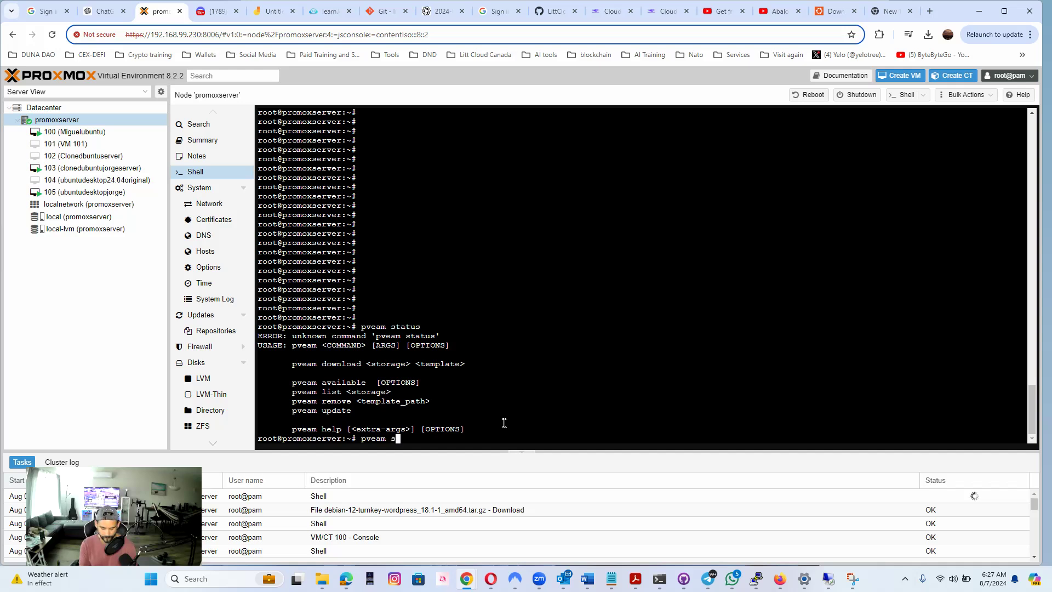
key("BackSpace")
key("BackSpace")
key("BackSpace")
key("BackSpace")
key("BackSpace")
key("BackSpace")
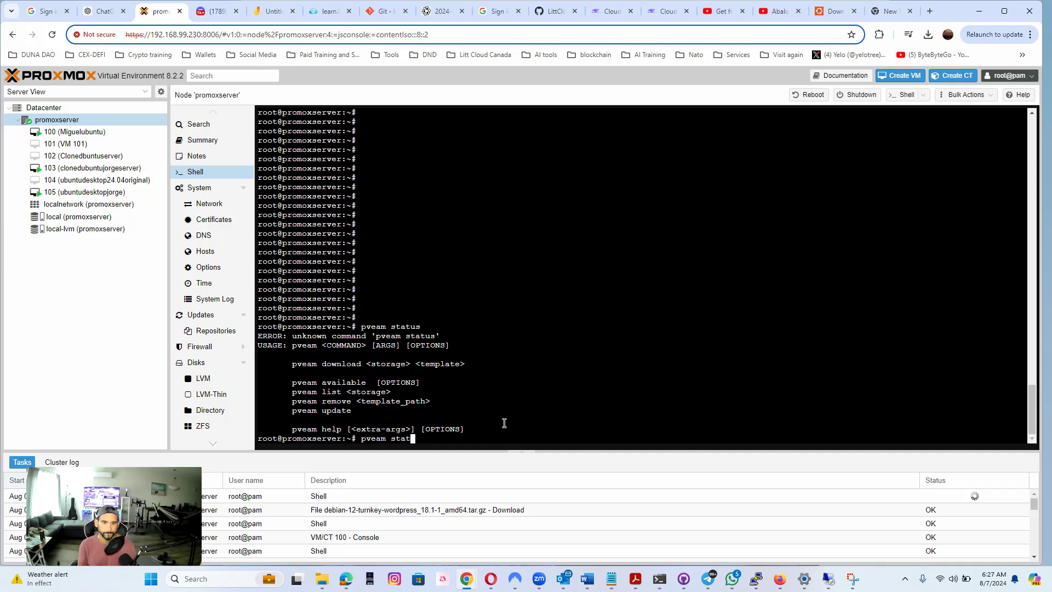
type("update")
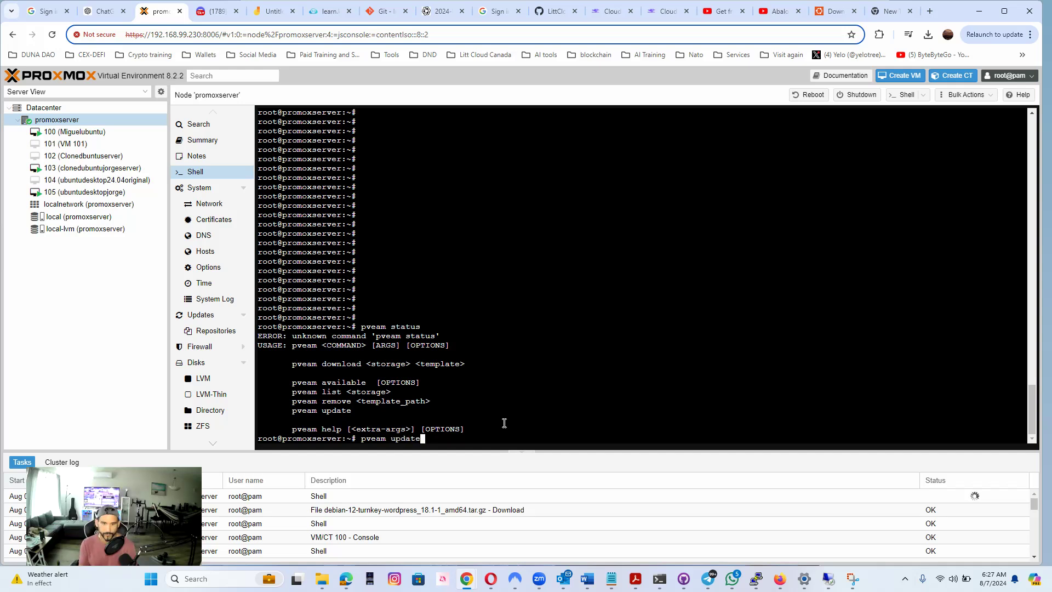
key("Return")
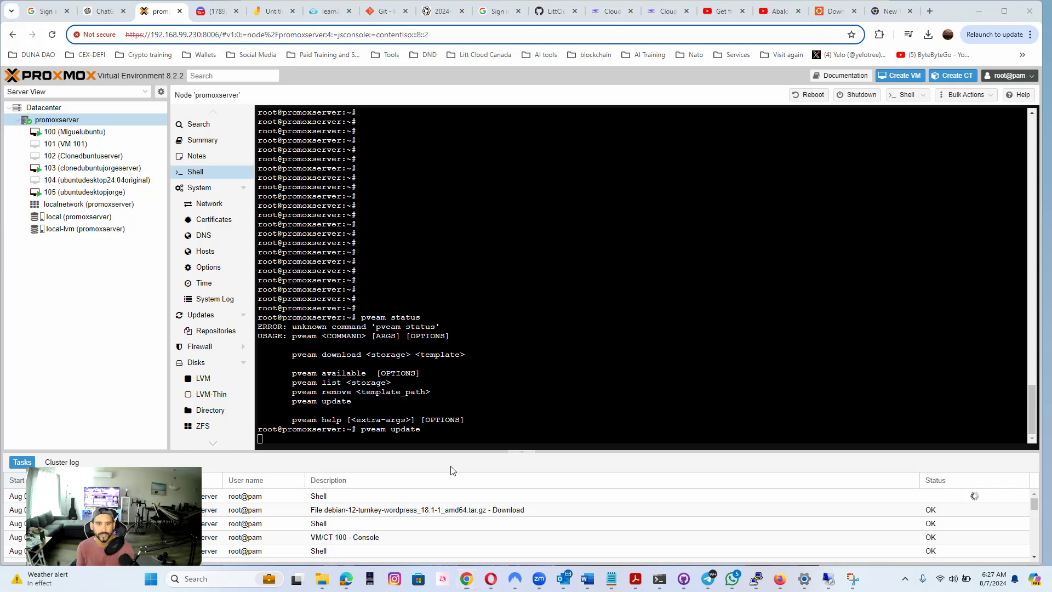
left_click(514, 400)
key("Return")
key("Return")
key("Return")
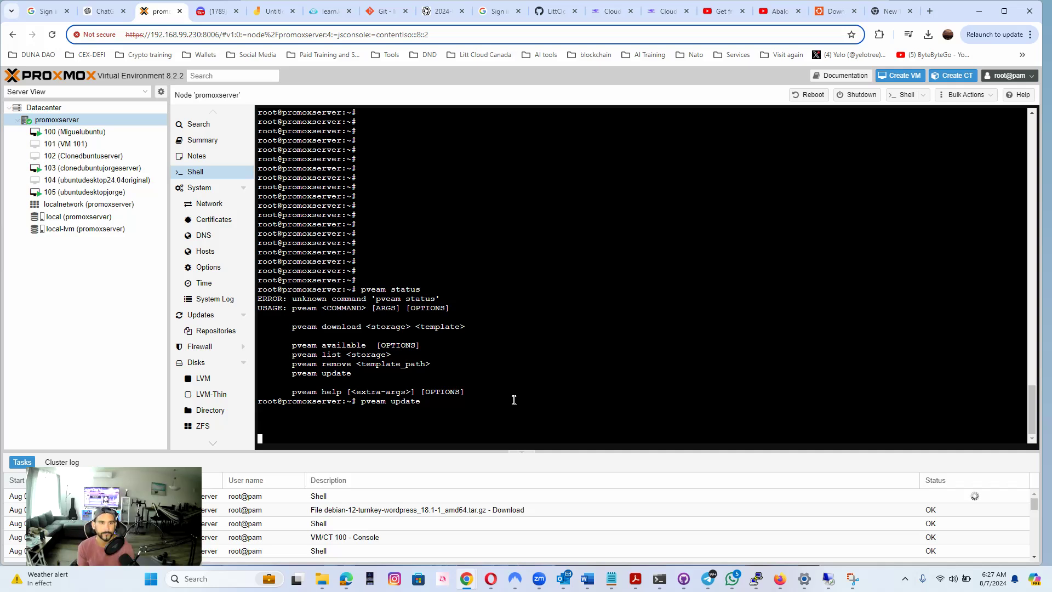
left_click(101, 119)
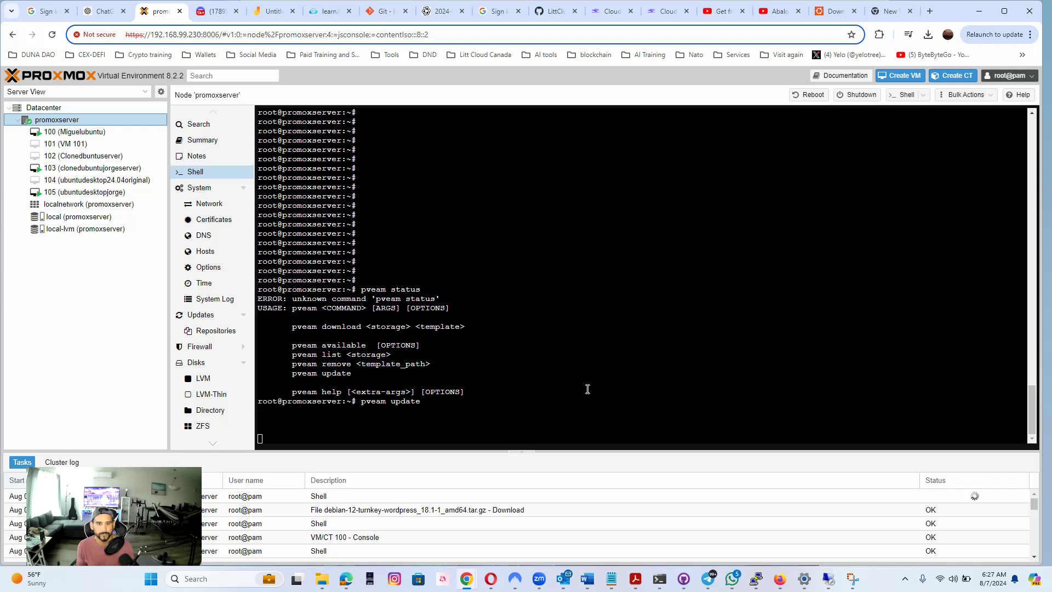
scroll(587, 389, "up", 15)
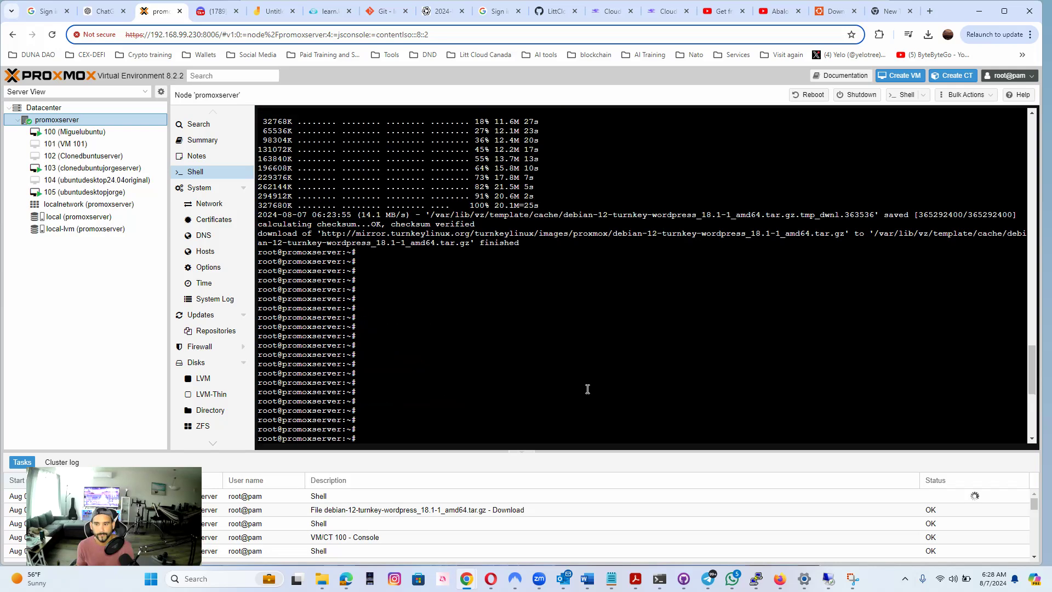
scroll(587, 388, "down", 8)
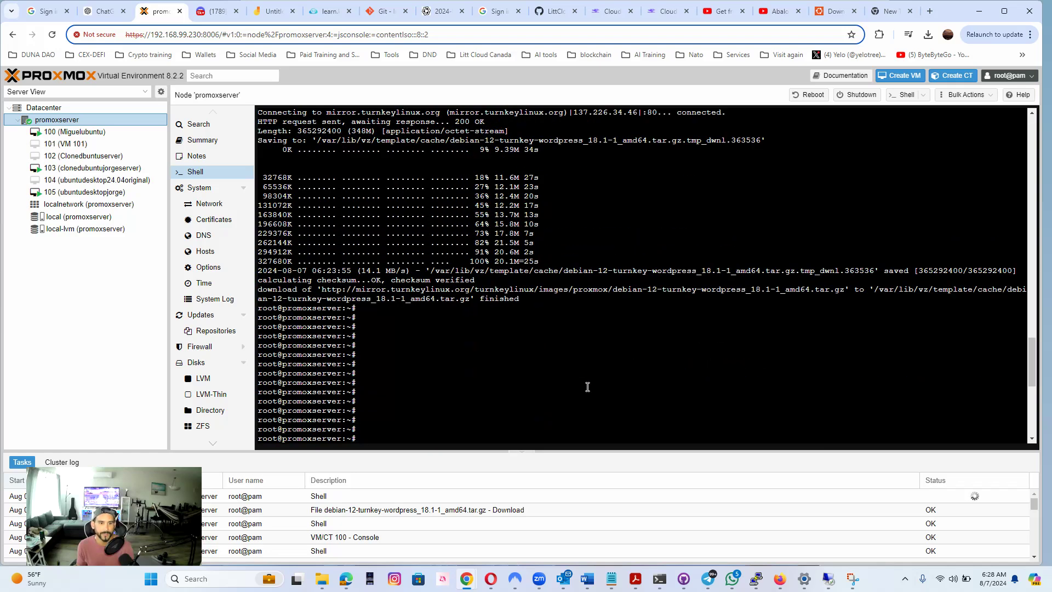
scroll(588, 387, "down", 6)
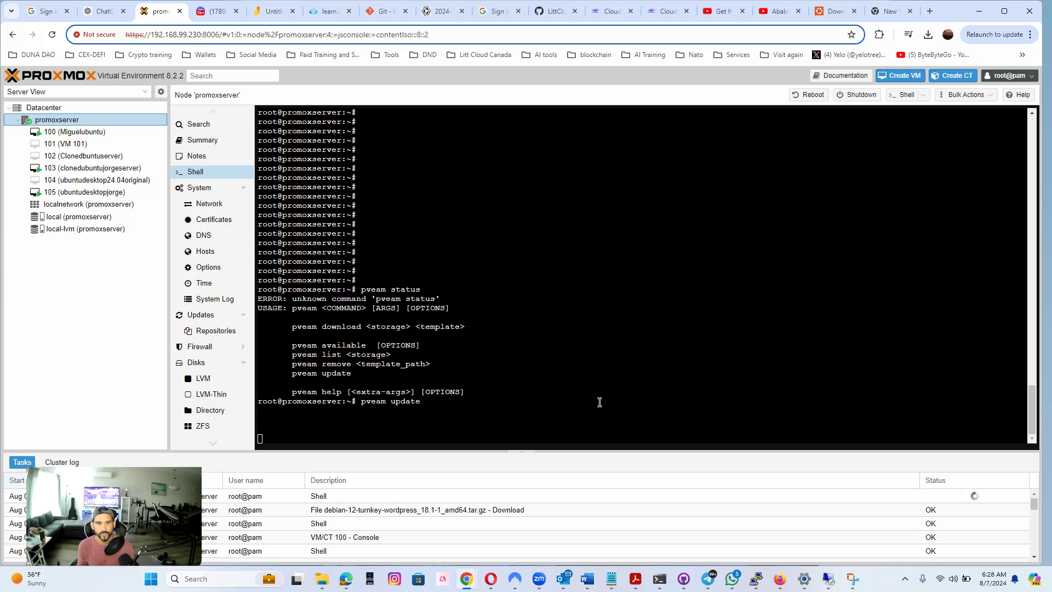
Open a fresh shell session on promoxserver and run "pveam update" to refresh the container template list
left_click(197, 171)
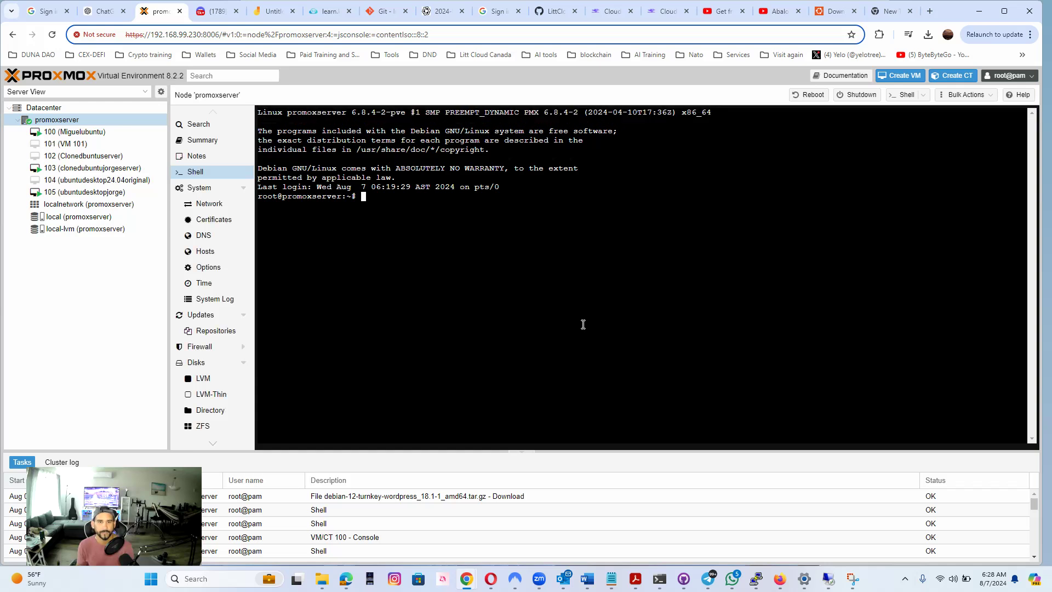
key("Return")
key("Return")
key("Return")
type("pveam upd")
key("BackSpace")
key("BackSpace")
key("BackSpace")
type("pdate")
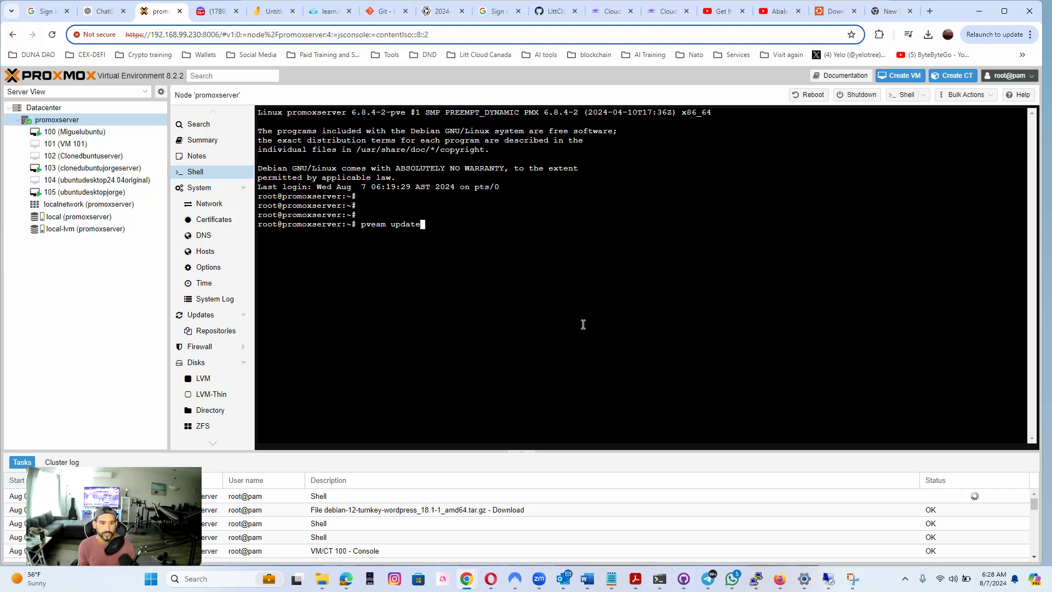
key("Return")
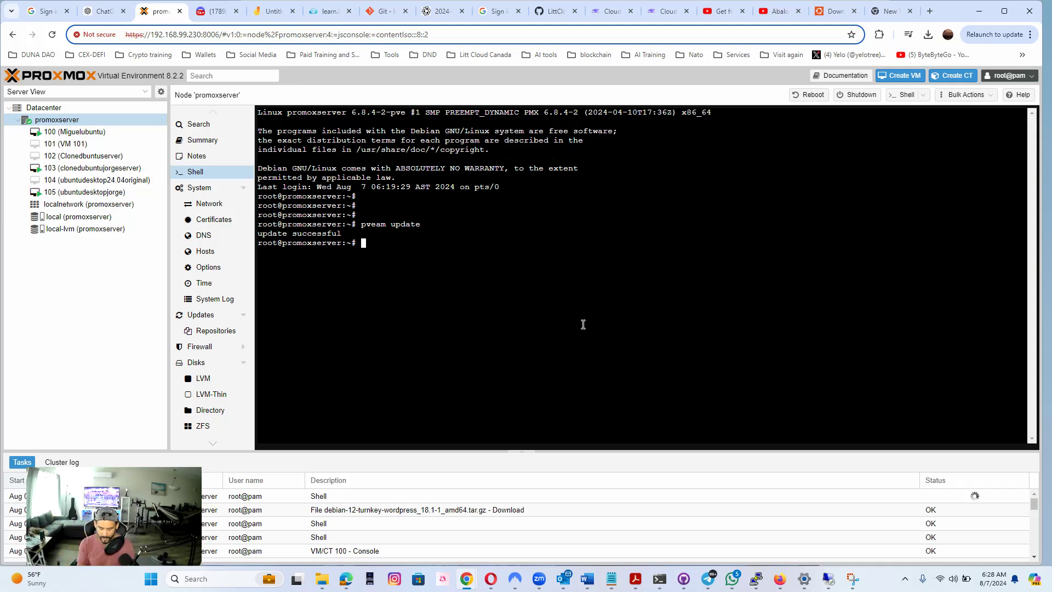
Try to list the downloadable container templates with the command "pveam avaliable"
key("Up")
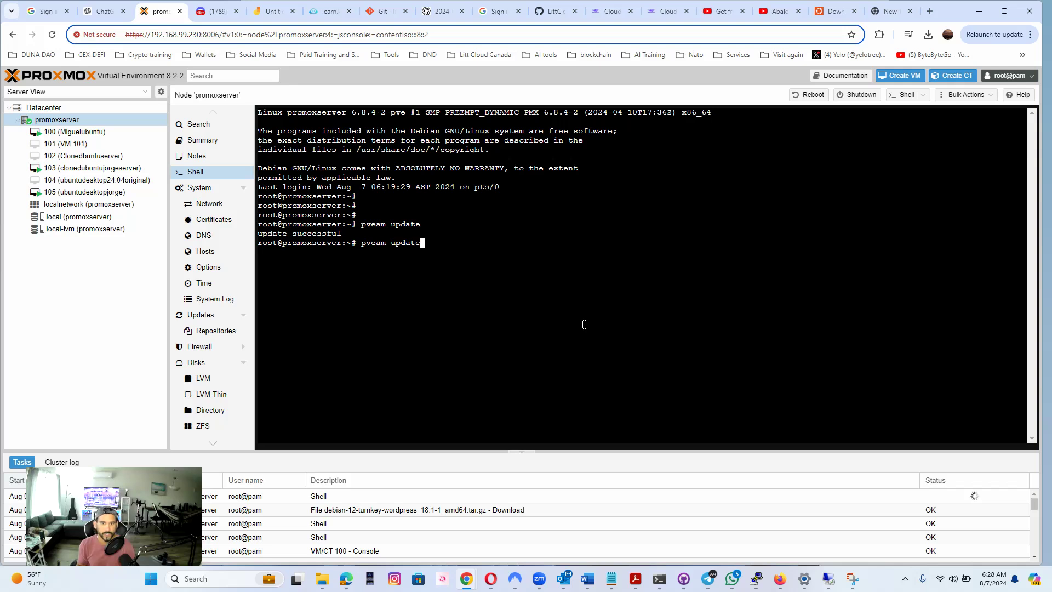
key("BackSpace")
key("BackSpace")
key("BackSpace")
key("BackSpace")
key("BackSpace")
key("BackSpace")
key("BackSpace")
key("BackSpace")
key("BackSpace")
key("BackSpace")
key("BackSpace")
key("BackSpace")
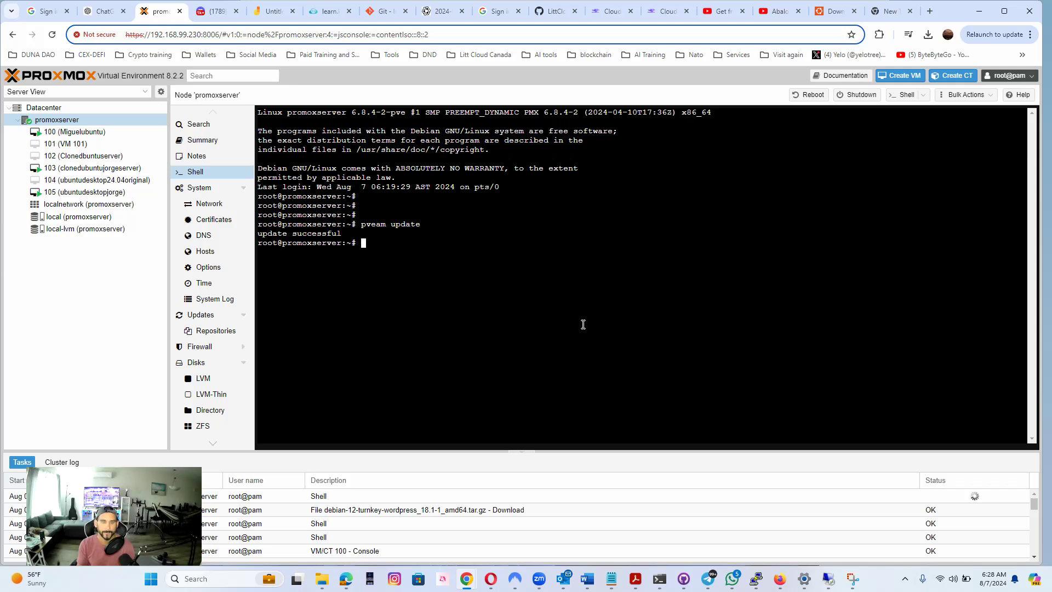
type("pvwe")
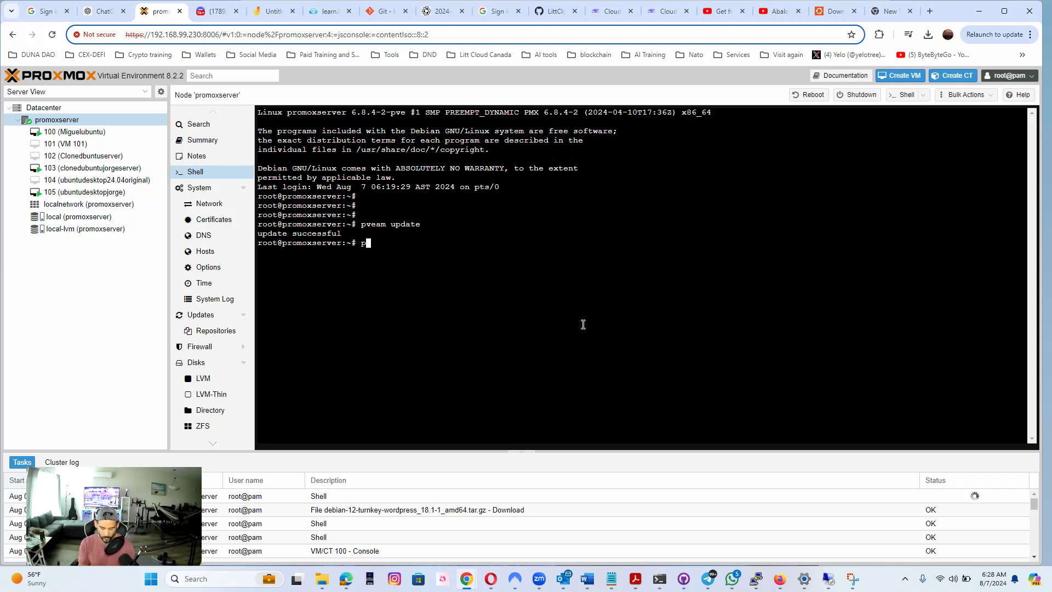
key("BackSpace")
key("BackSpace")
type("eam")
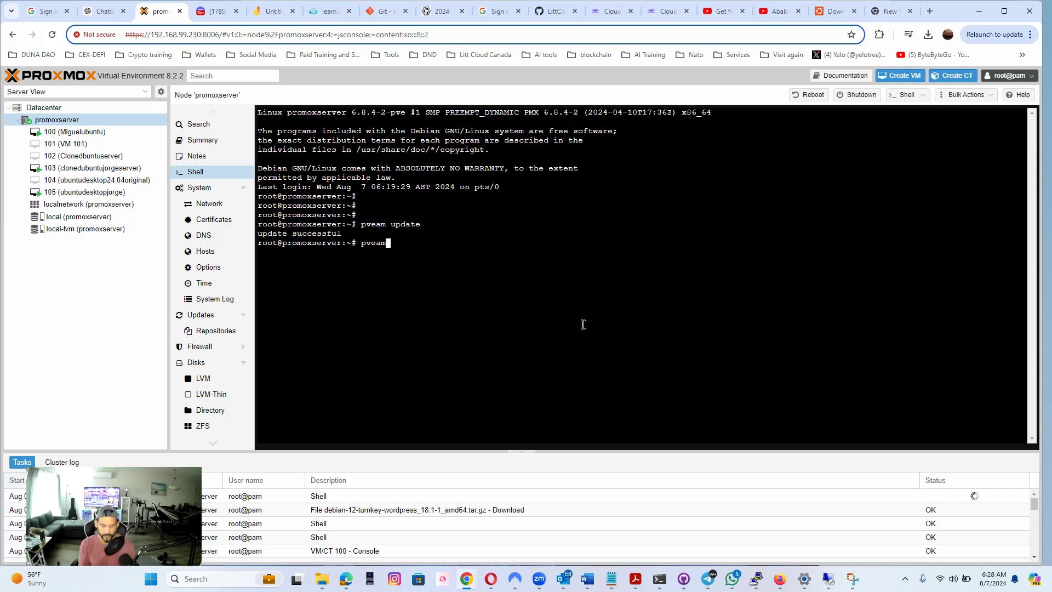
type(" avaliable")
key("Return")
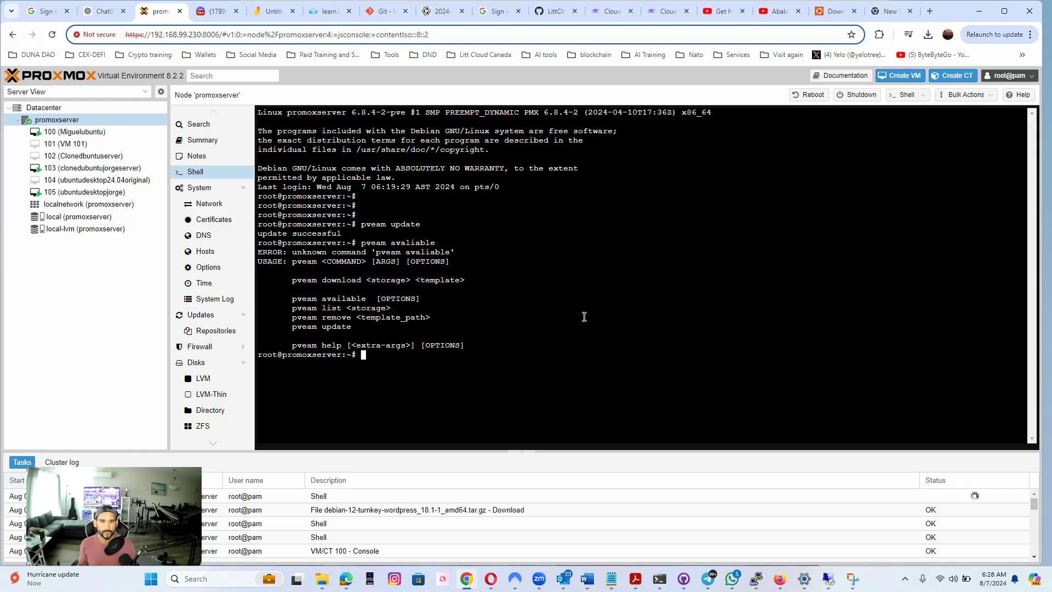
Correct the misspelled command to "pveam available" and run it to list the downloadable container templates
key("Up")
key("Left")
key("Left")
key("Left")
key("Left")
key("Right")
key("Right")
key("Right")
key("Right")
key("BackSpace")
key("BackSpace")
key("BackSpace")
key("BackSpace")
key("BackSpace")
key("BackSpace")
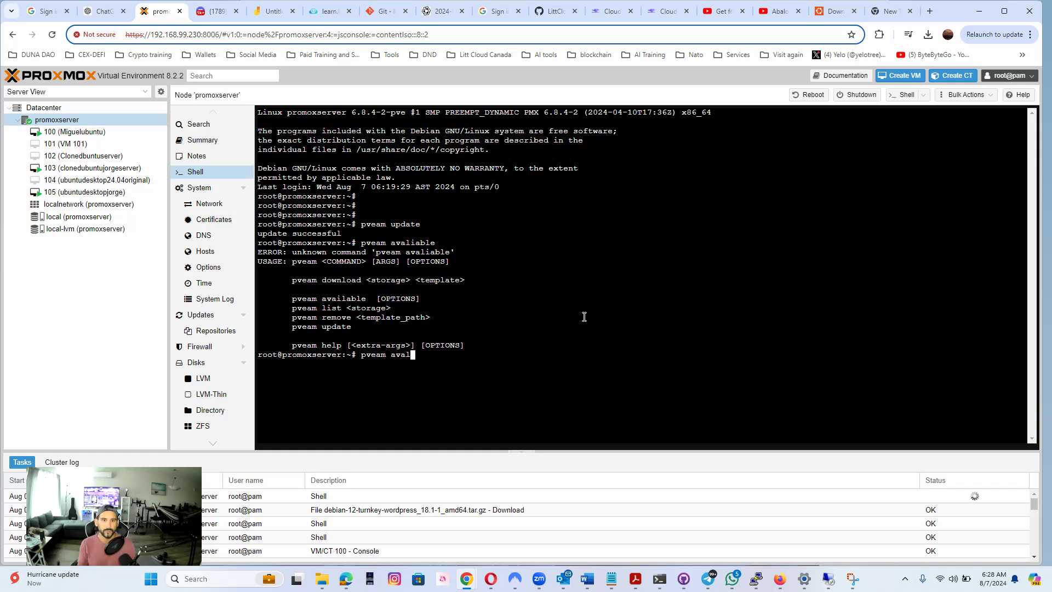
type("ilable")
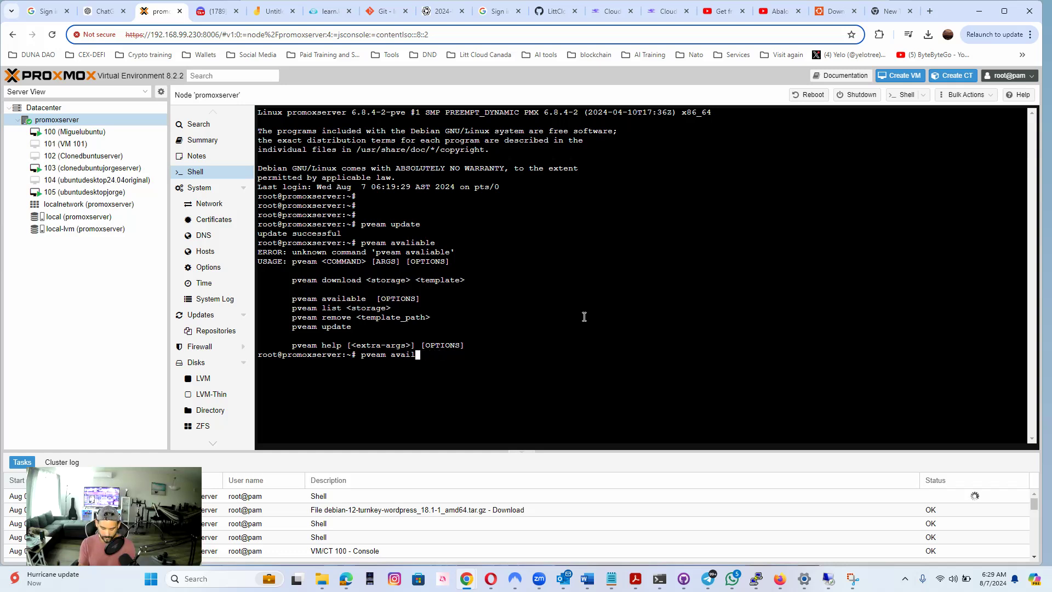
key("Return")
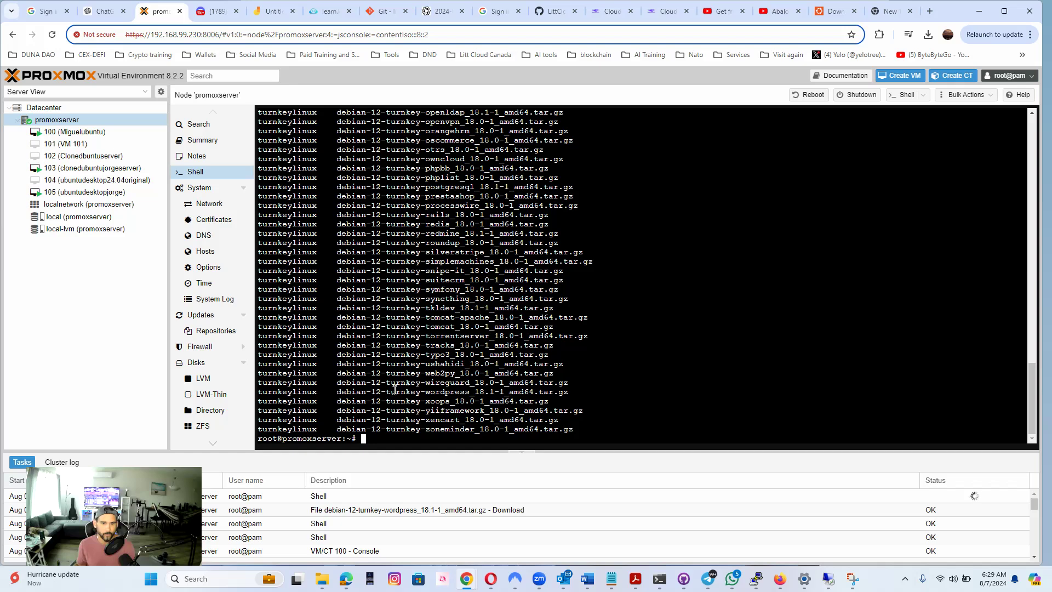
Run "pveam download local debian-12-turnkey-wordpress_18.1-1_amd64.tar.gz" in the node shell, copying the template name from the listing
left_click_drag(338, 393, 570, 393)
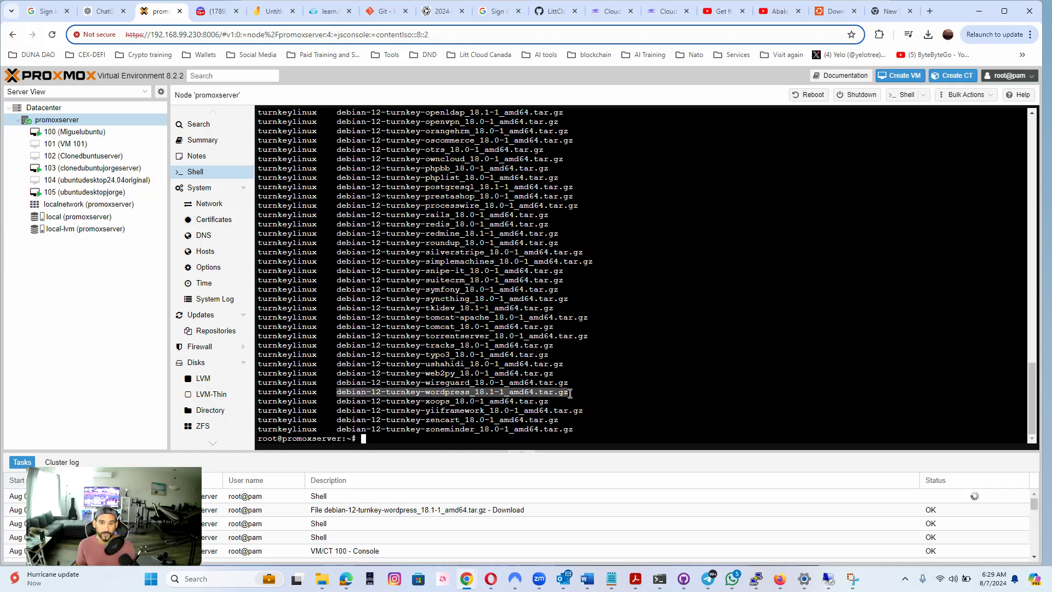
left_click(470, 439)
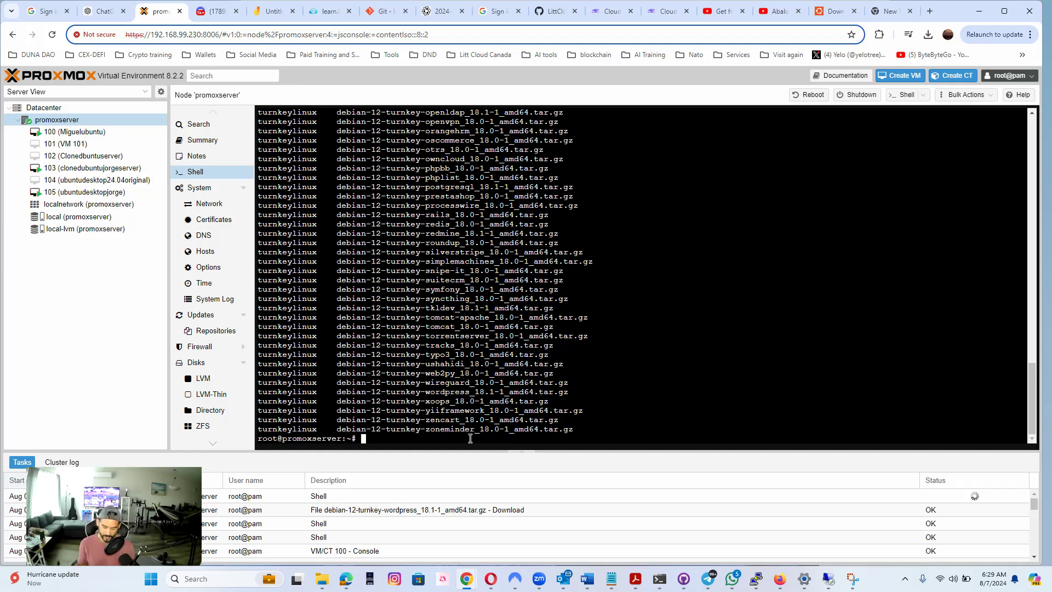
type("pveam")
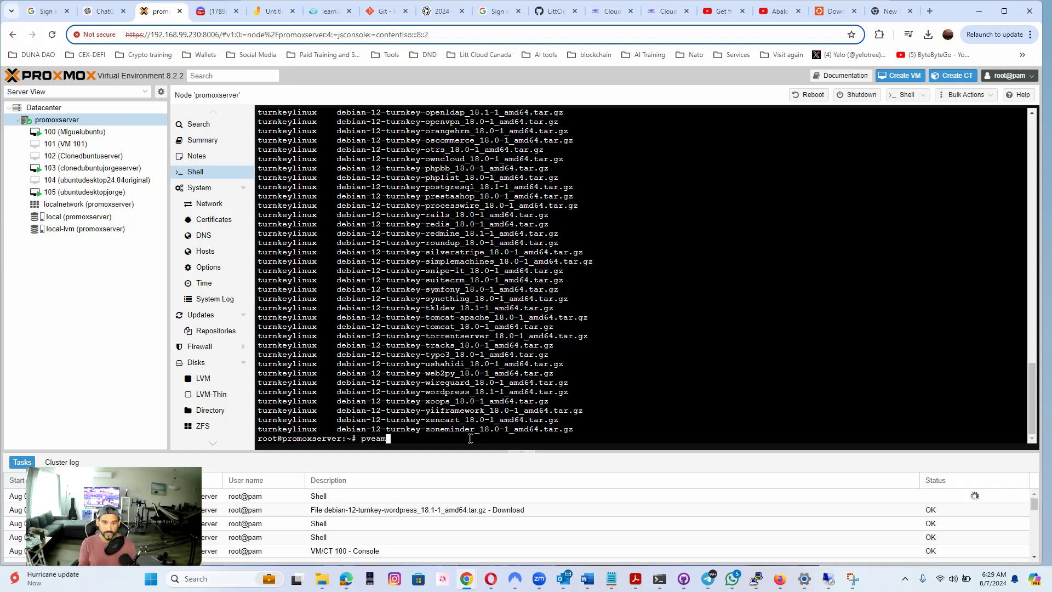
type(" d")
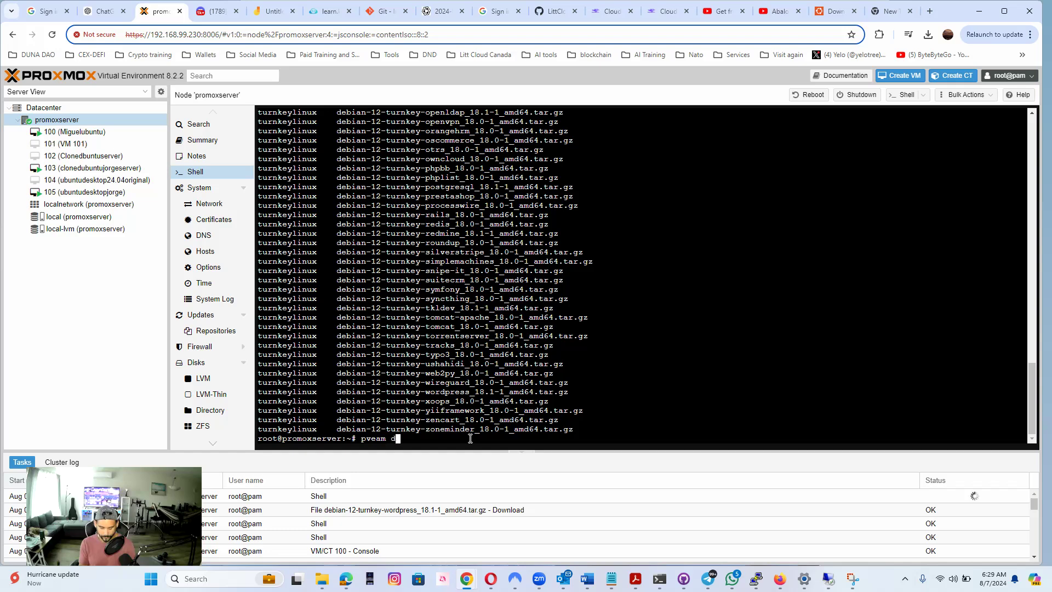
type("ownload local")
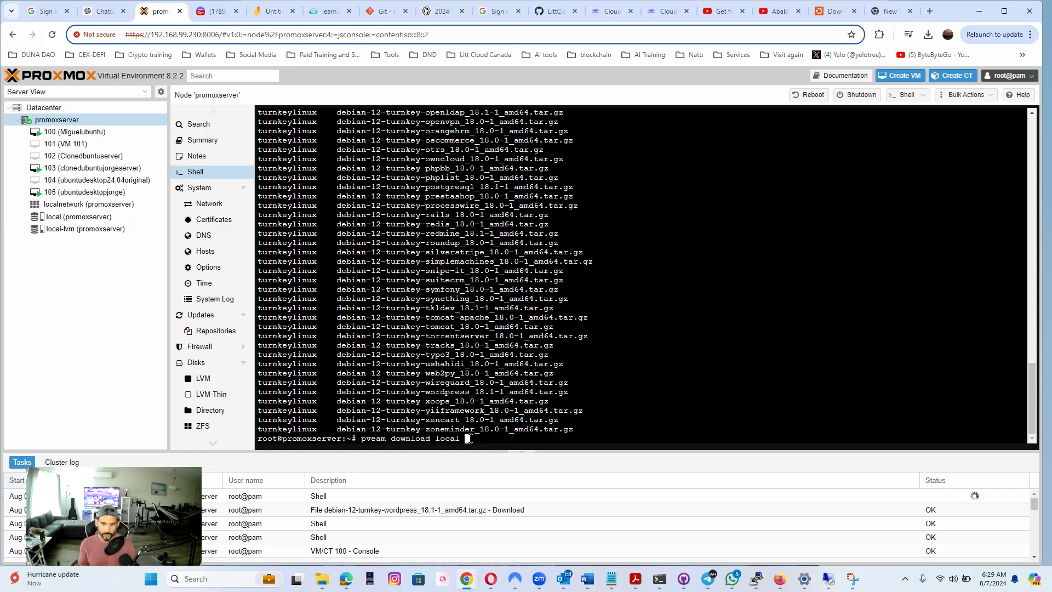
right_click(480, 438)
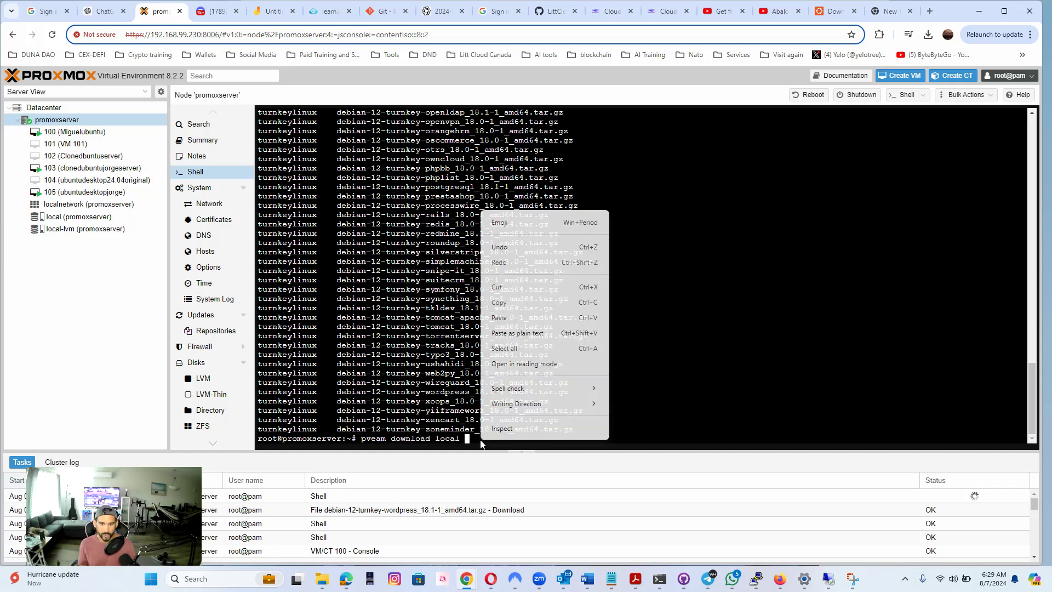
left_click(522, 319)
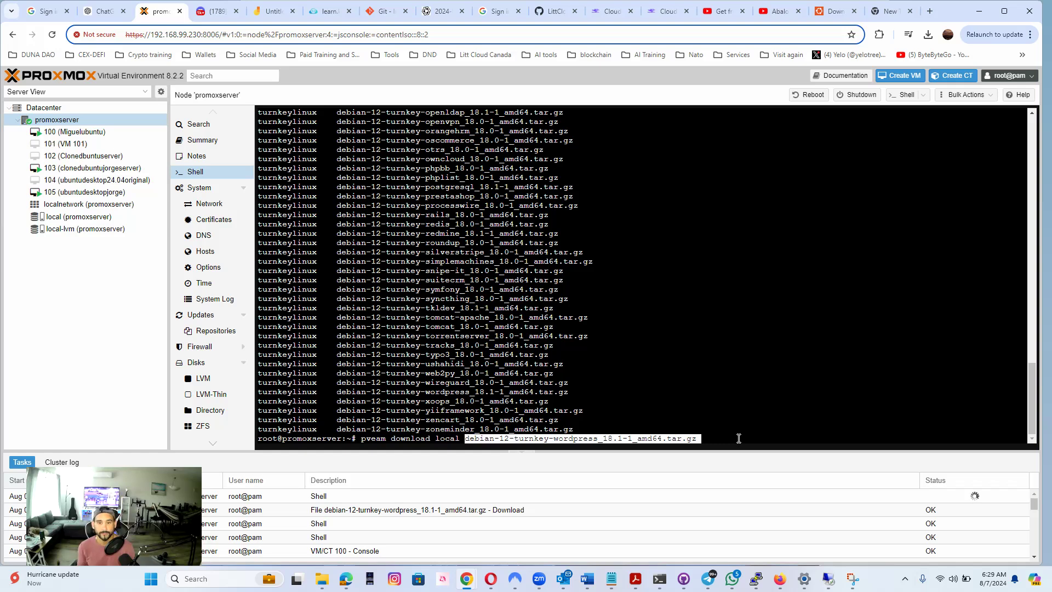
key("Return")
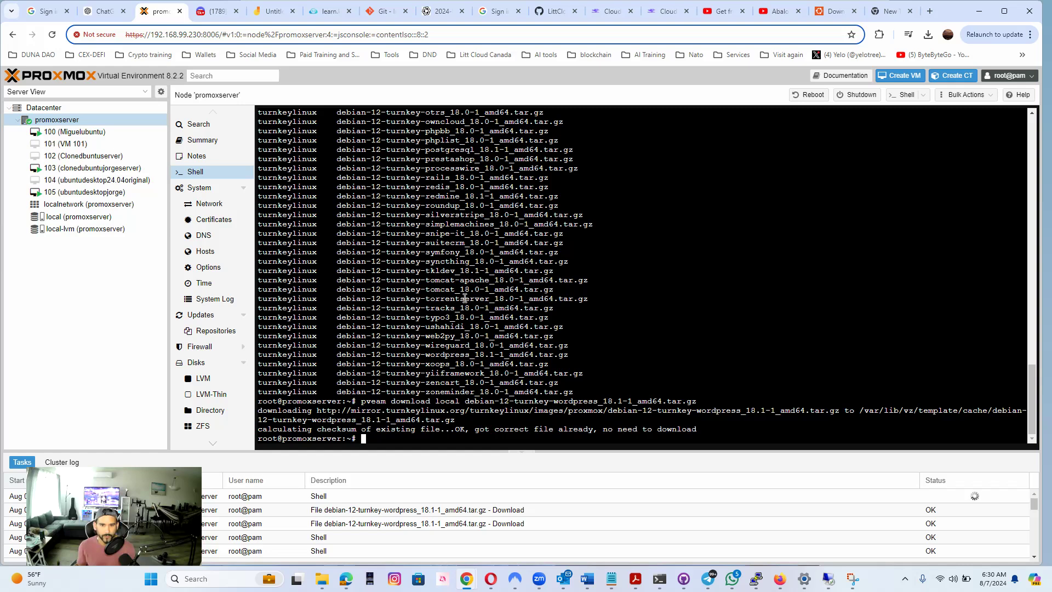
Examine the listed TurnKey templates in the shell output, highlighting the torrentserver, couchdb and canvas entries
left_click_drag(495, 298, 437, 298)
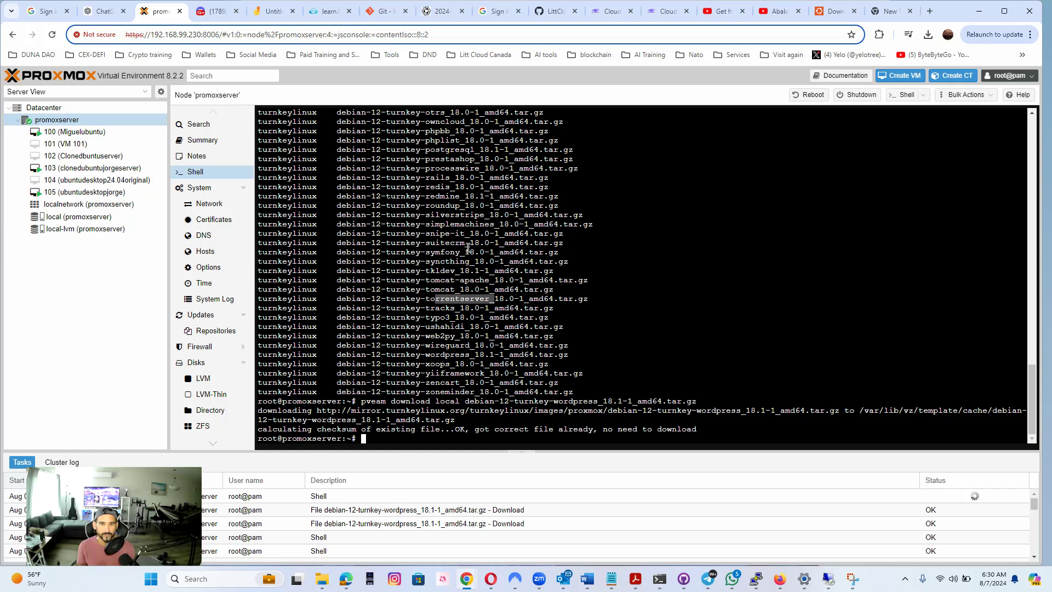
scroll(465, 229, "up", 2)
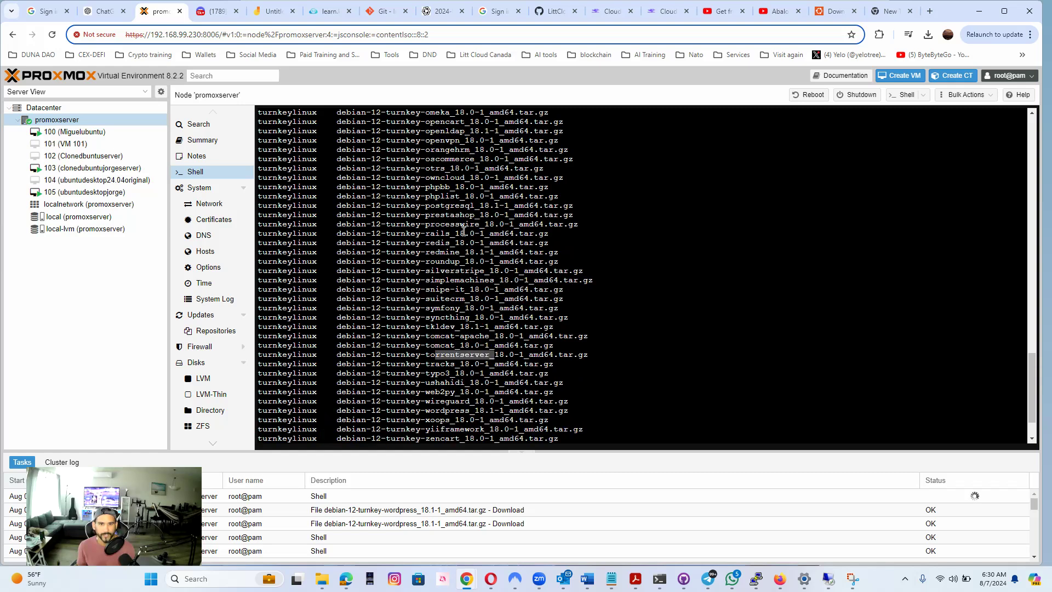
scroll(470, 243, "up", 2)
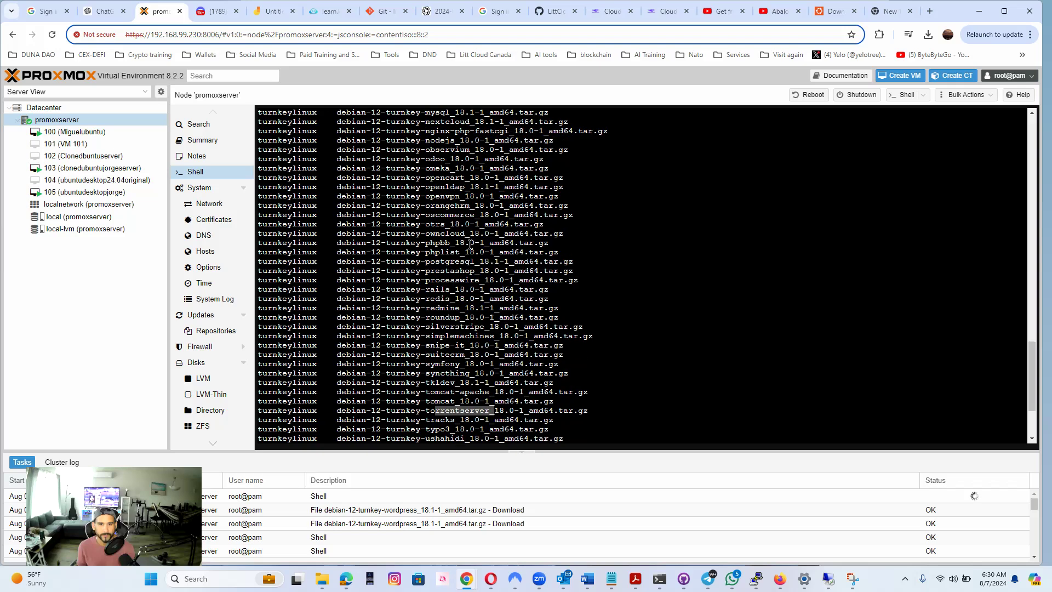
scroll(470, 242, "up", 6)
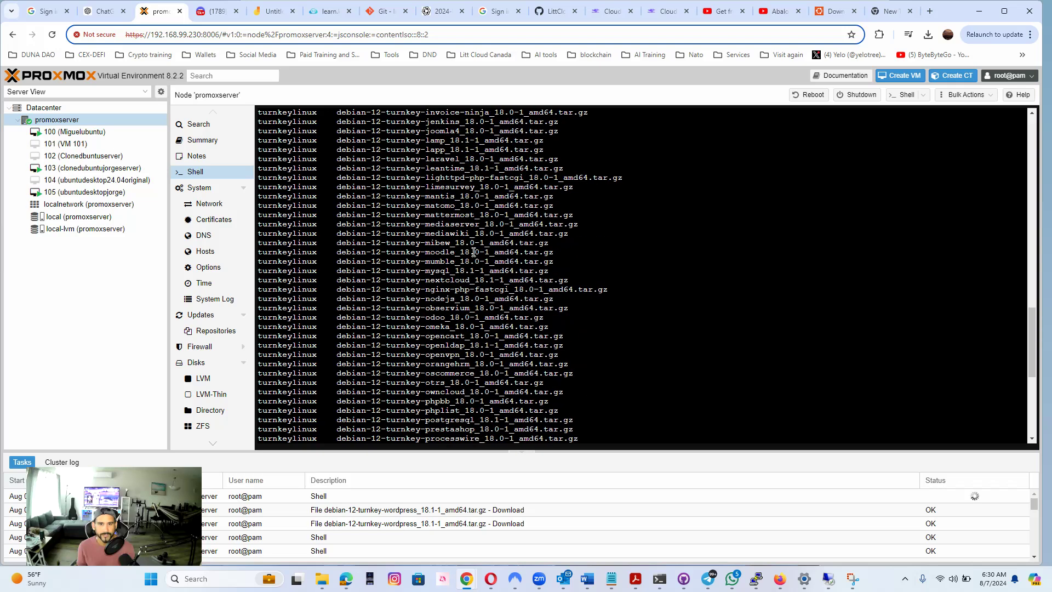
scroll(474, 258, "up", 8)
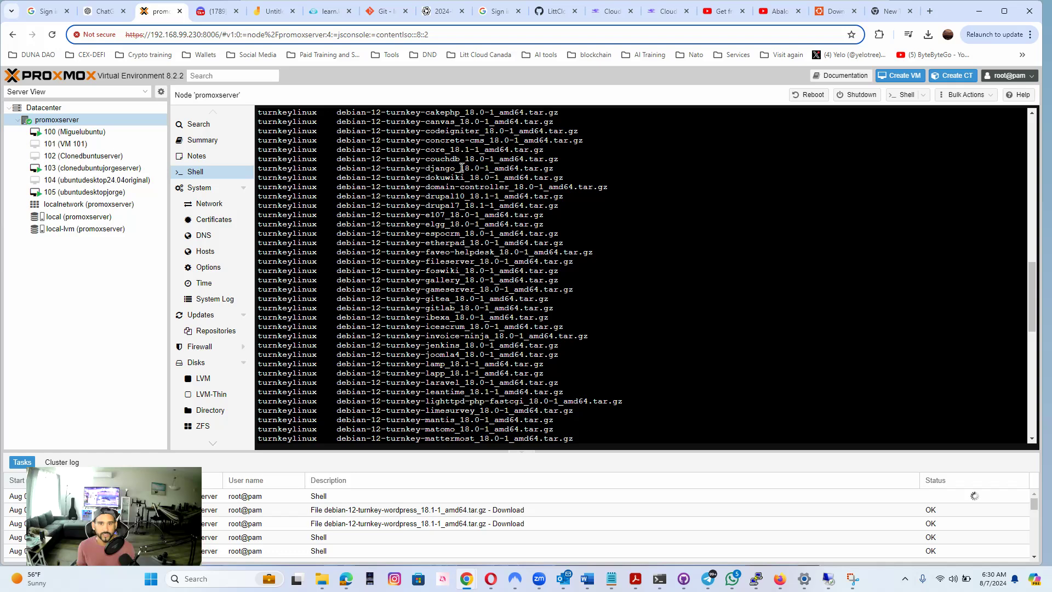
left_click_drag(460, 160, 427, 160)
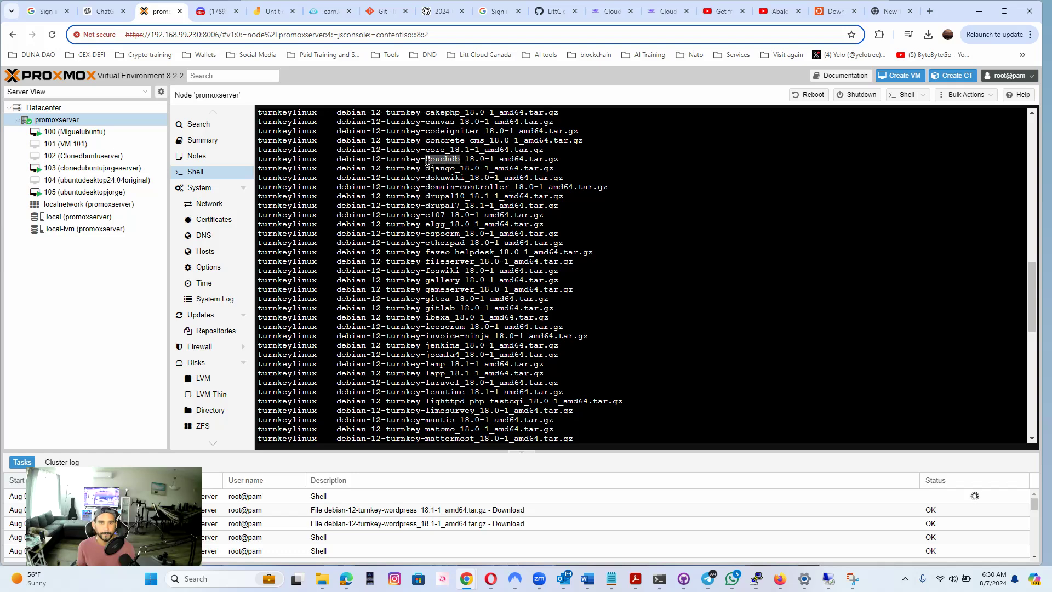
scroll(469, 265, "up", 2)
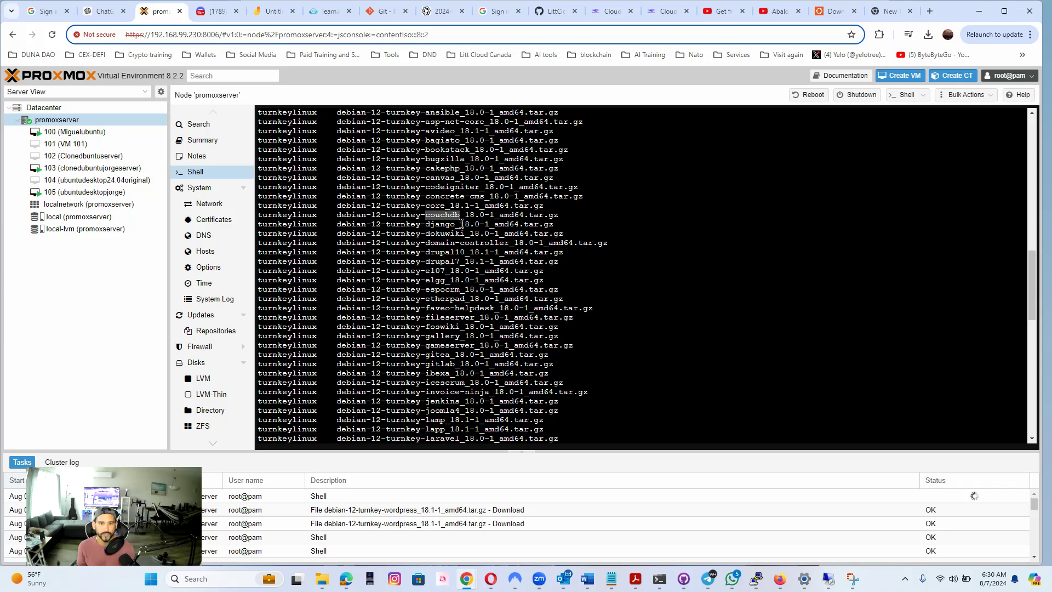
scroll(464, 221, "up", 2)
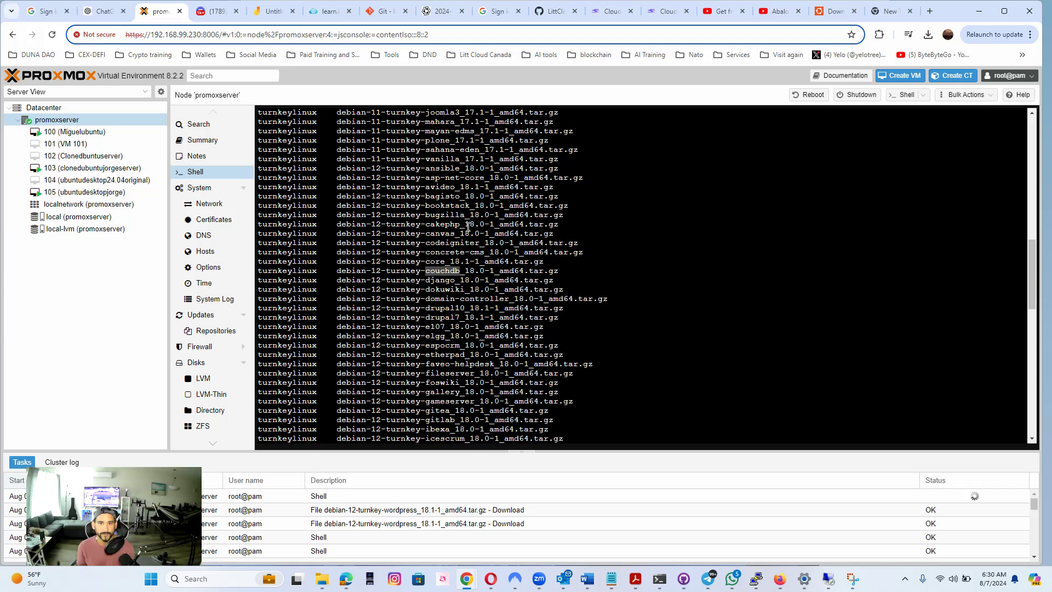
left_click(454, 233)
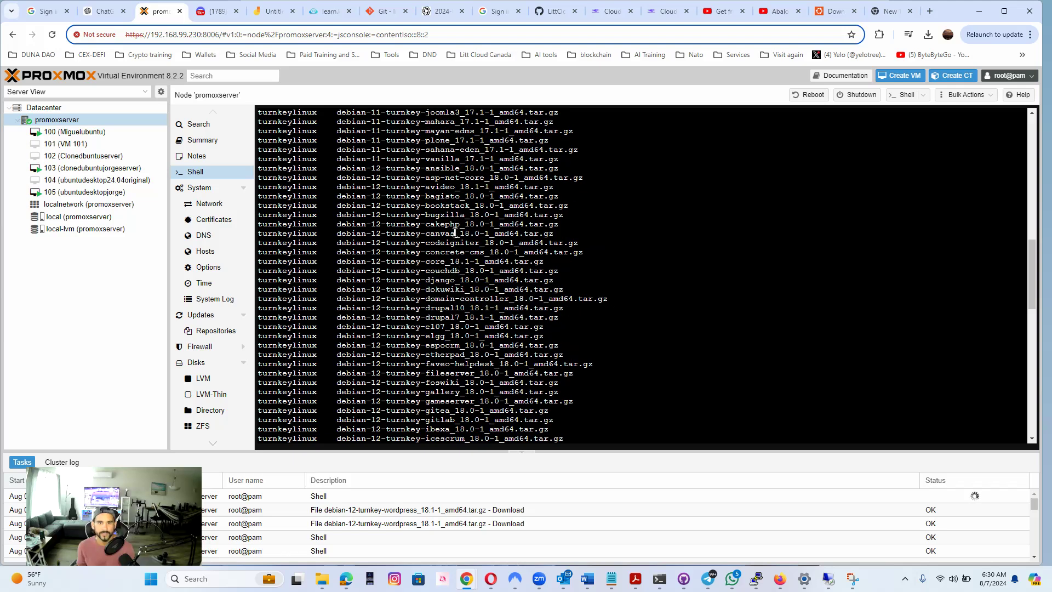
left_click_drag(558, 232, 431, 232)
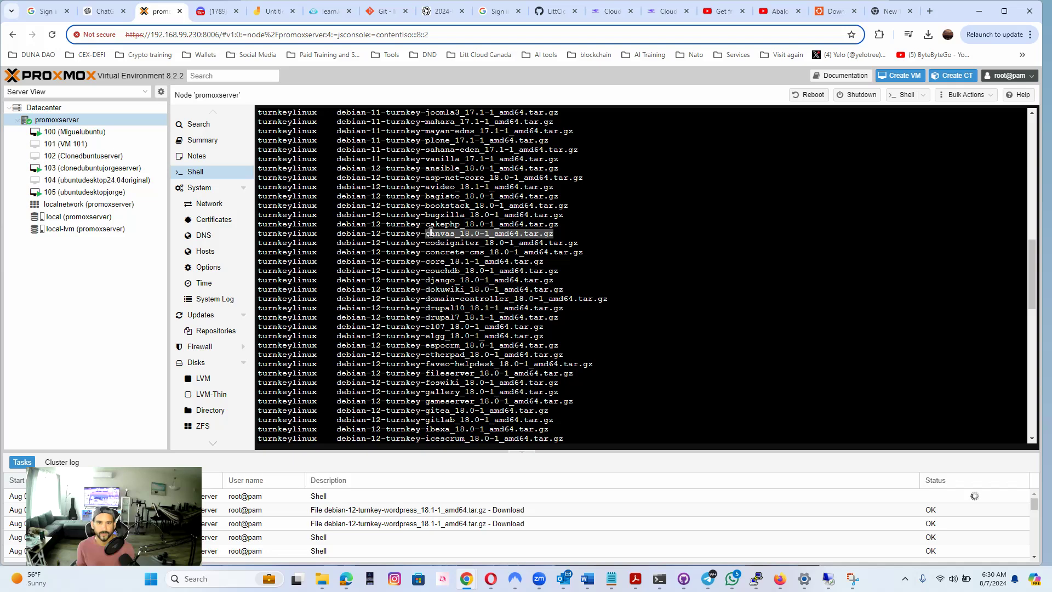
Search Google in the spare browser tab for "debian-12-turnkey-wordpress_18.1-1_amd64.tar.gz" and look through the results
left_click(894, 11)
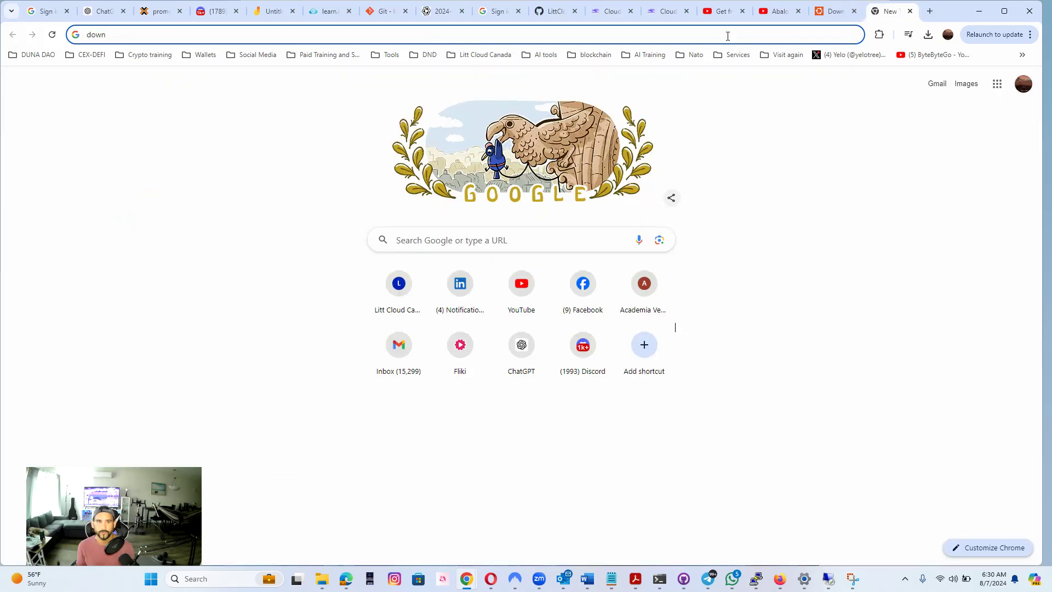
left_click(413, 34)
key("BackSpace")
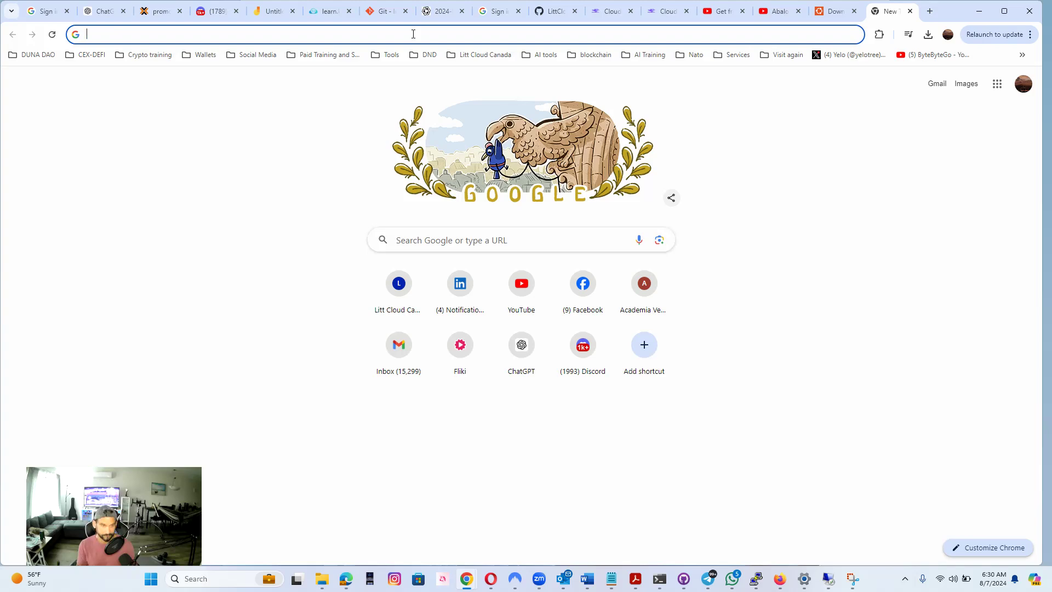
type("debian-12-turnkey-wordpress_18.1-1_amd64.tar.gz")
key("Return")
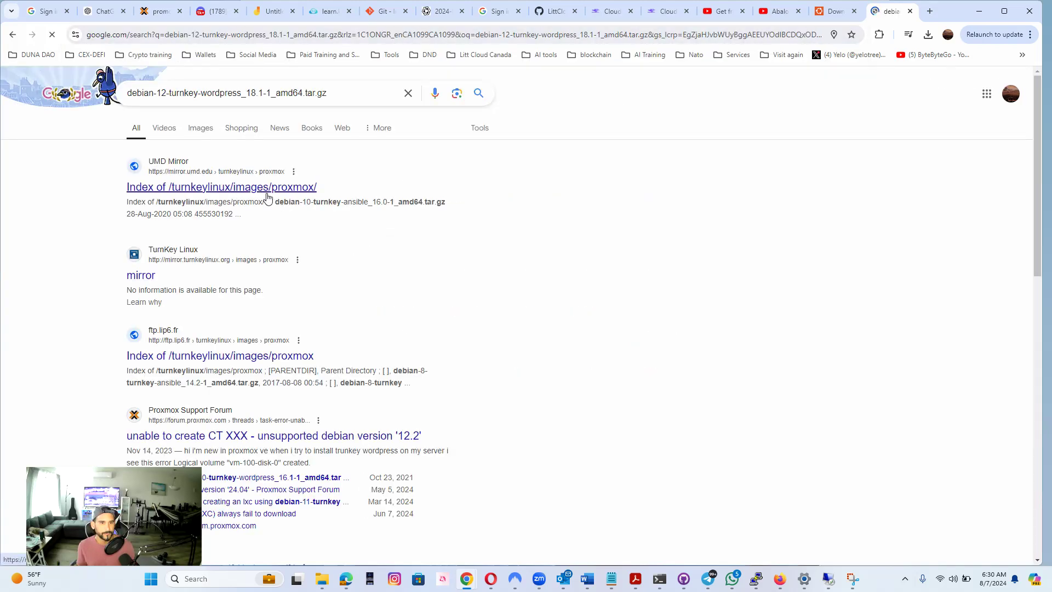
scroll(345, 274, "down", 7)
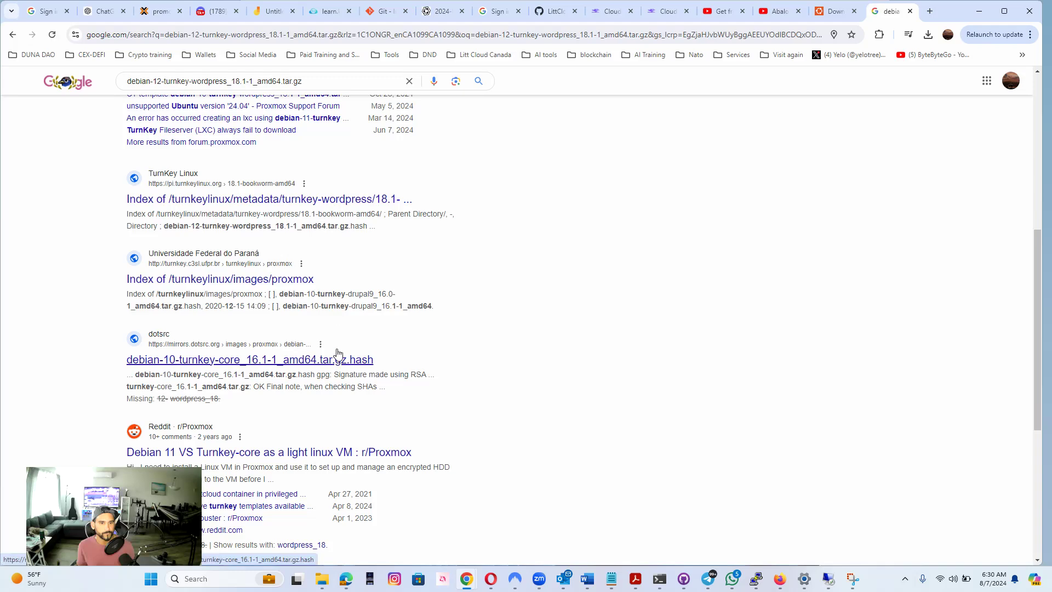
scroll(351, 364, "down", 2)
scroll(384, 350, "down", 3)
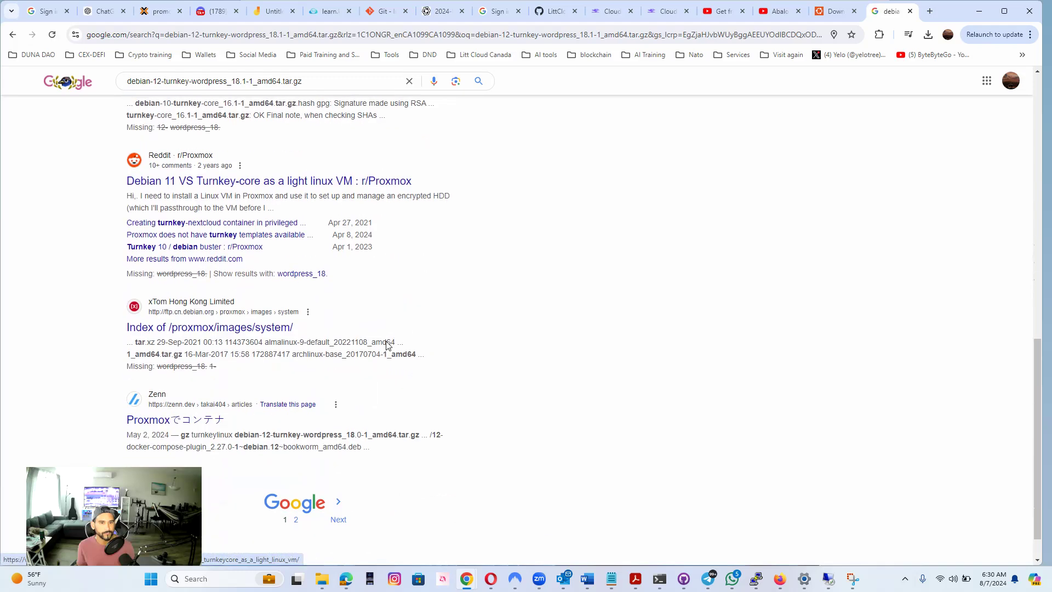
scroll(389, 345, "up", 12)
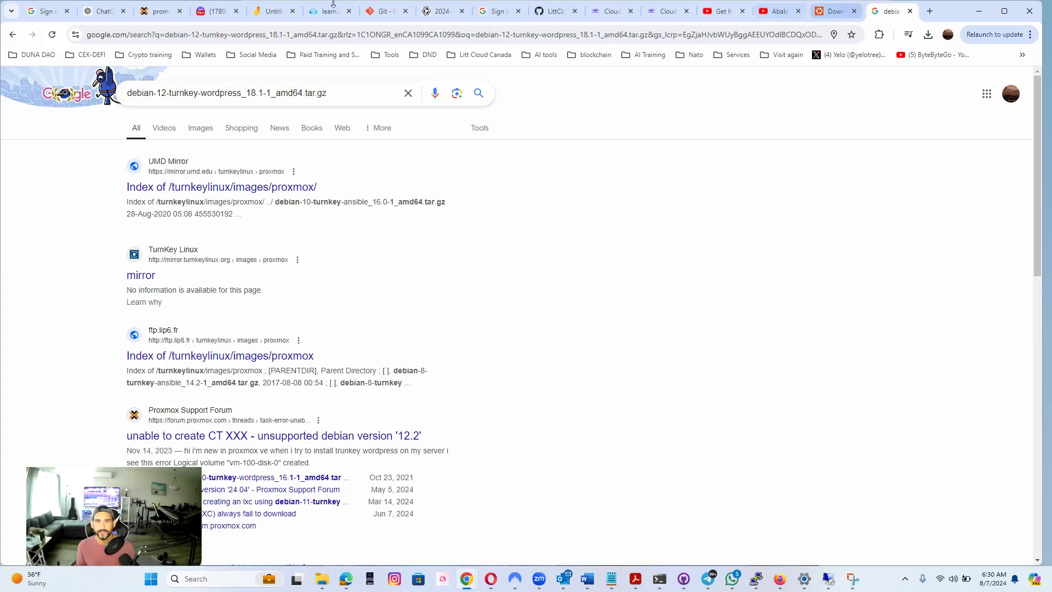
Return to the Proxmox shell prompt and open the local storage of promoxserver to view its ISO images
left_click(171, 12)
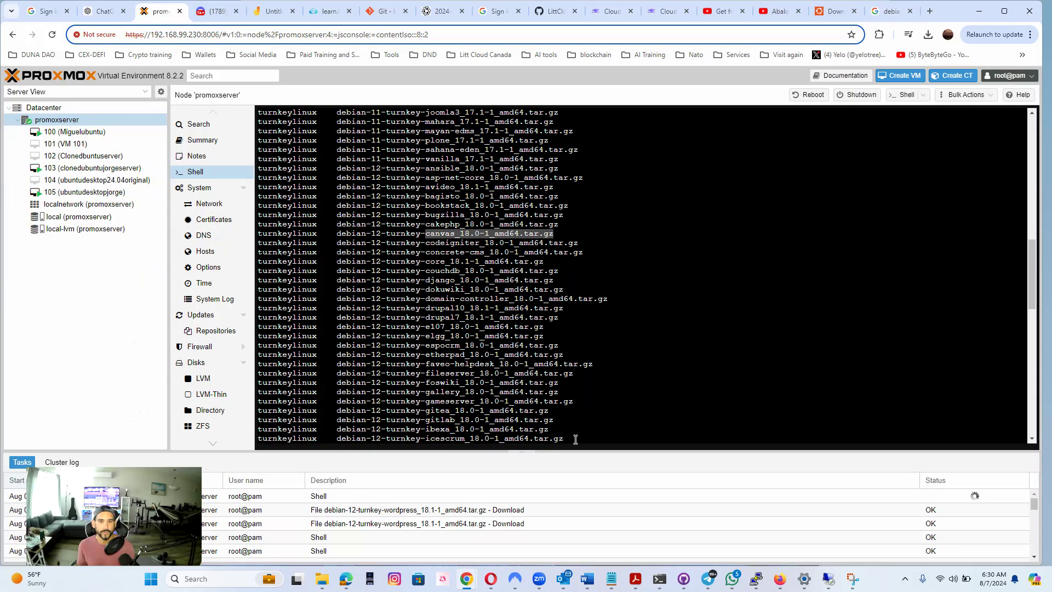
key("Return")
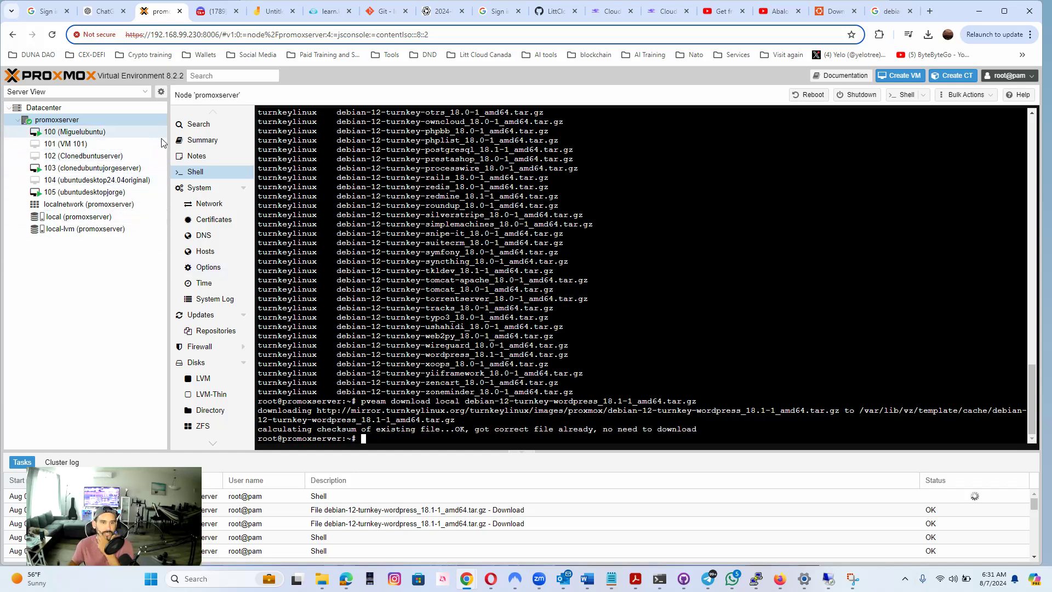
left_click(79, 217)
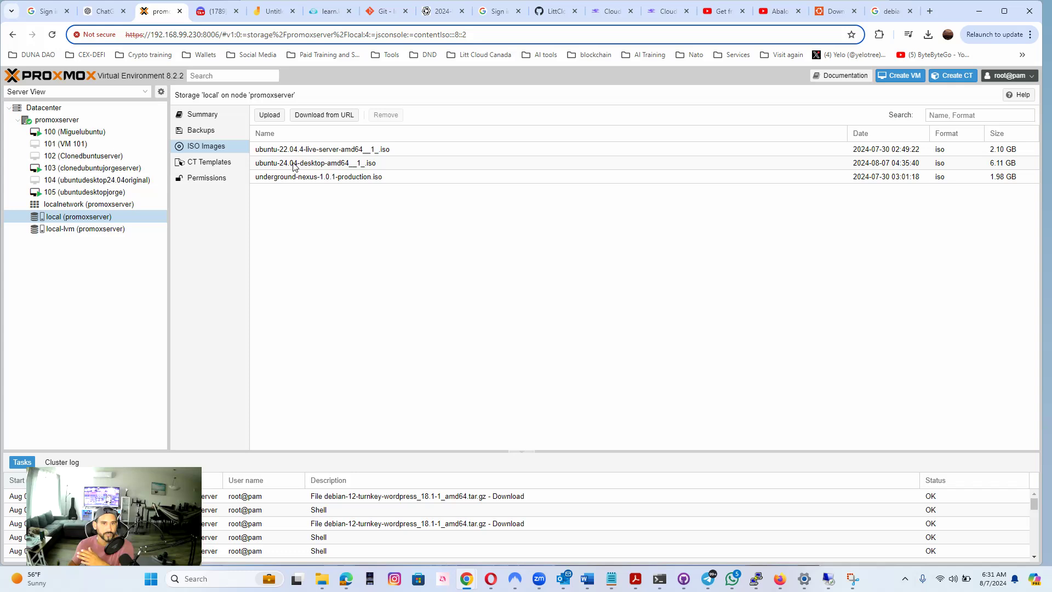
Open the console of VM 105 and log in to the listed Ubuntu account with the account password
left_click(124, 193)
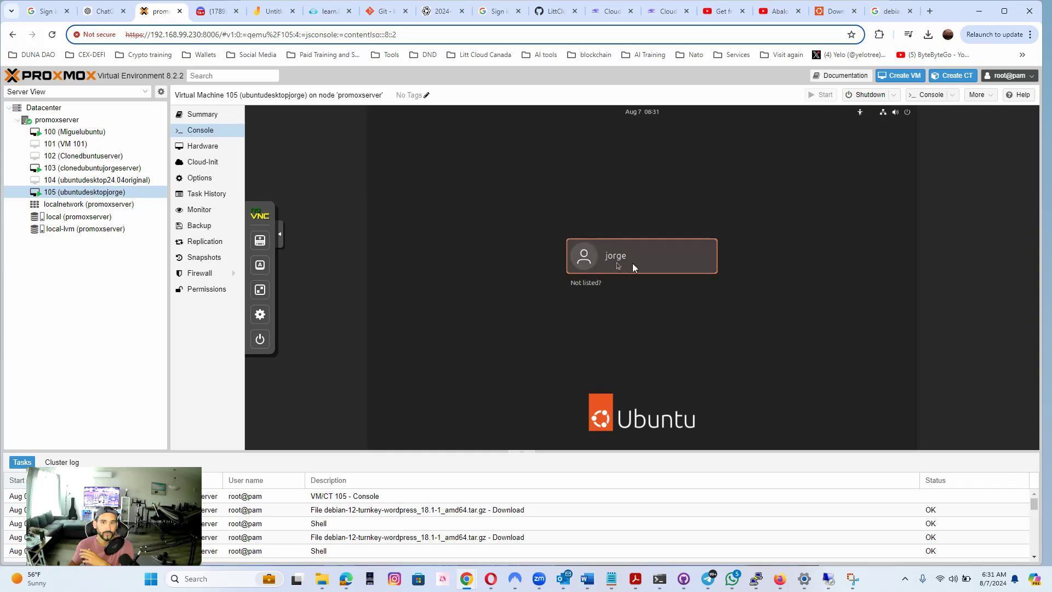
left_click(632, 265)
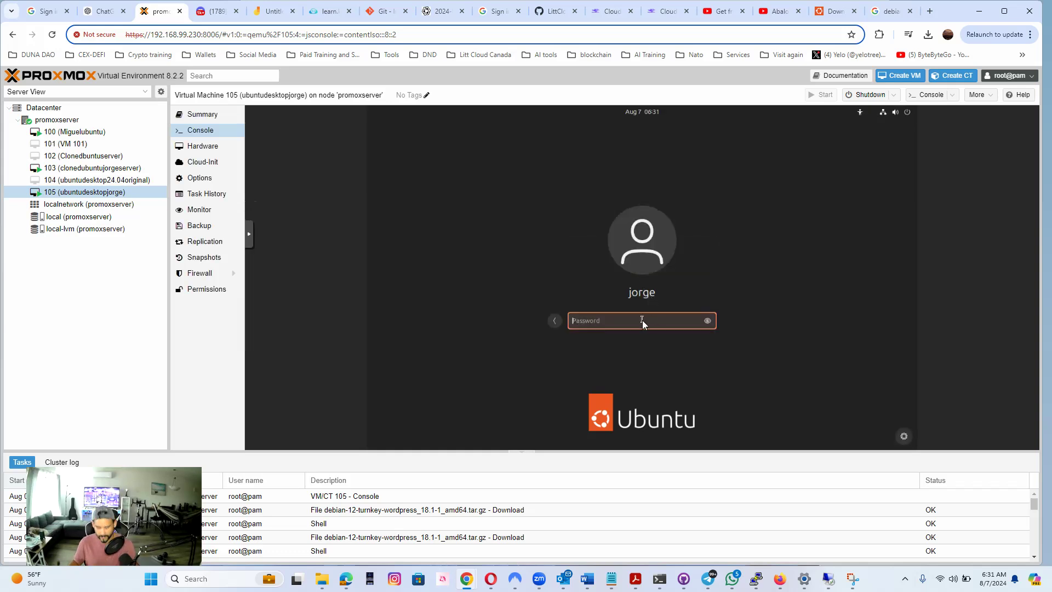
type("••••••••")
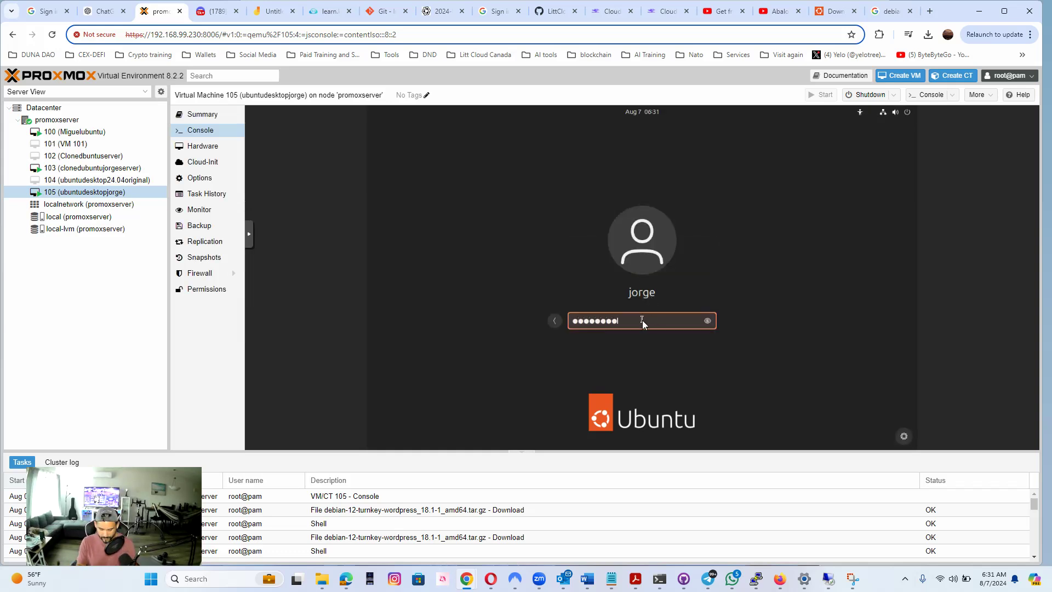
type("•••••")
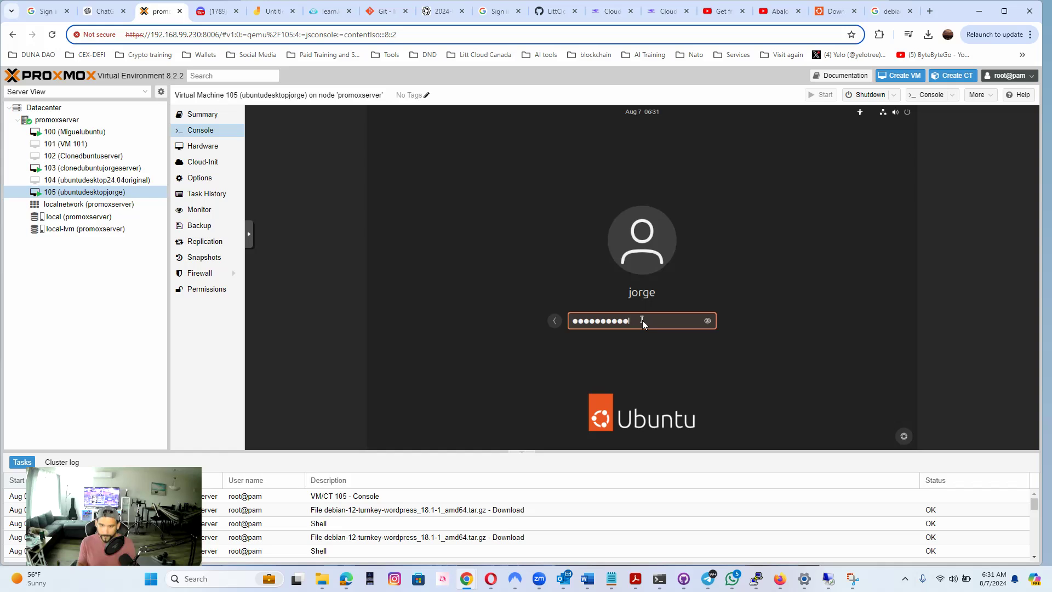
key("Return")
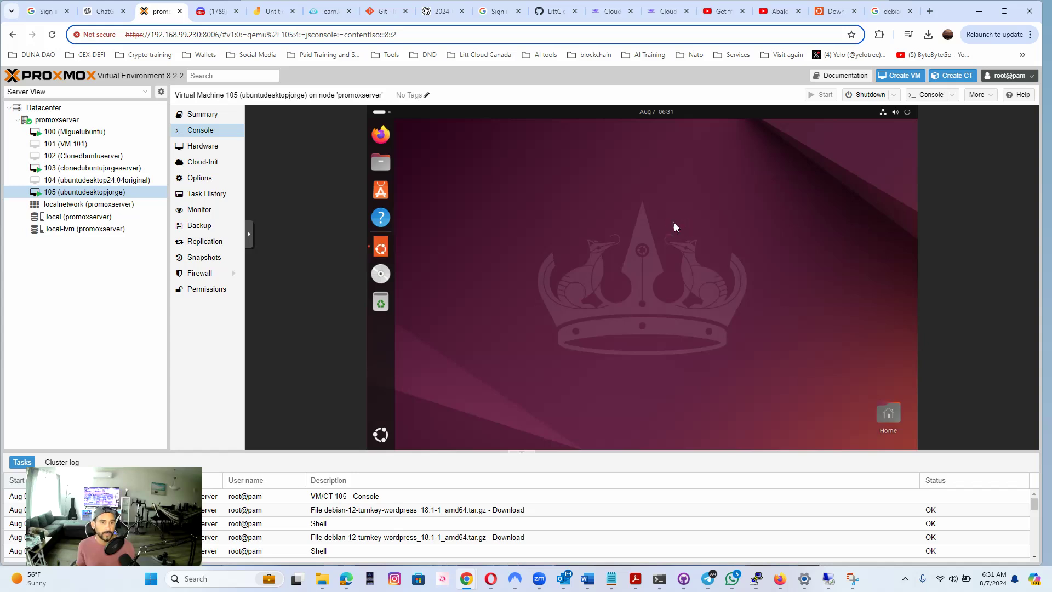
Display the container templates stored in the local storage of promoxserver
left_click(96, 207)
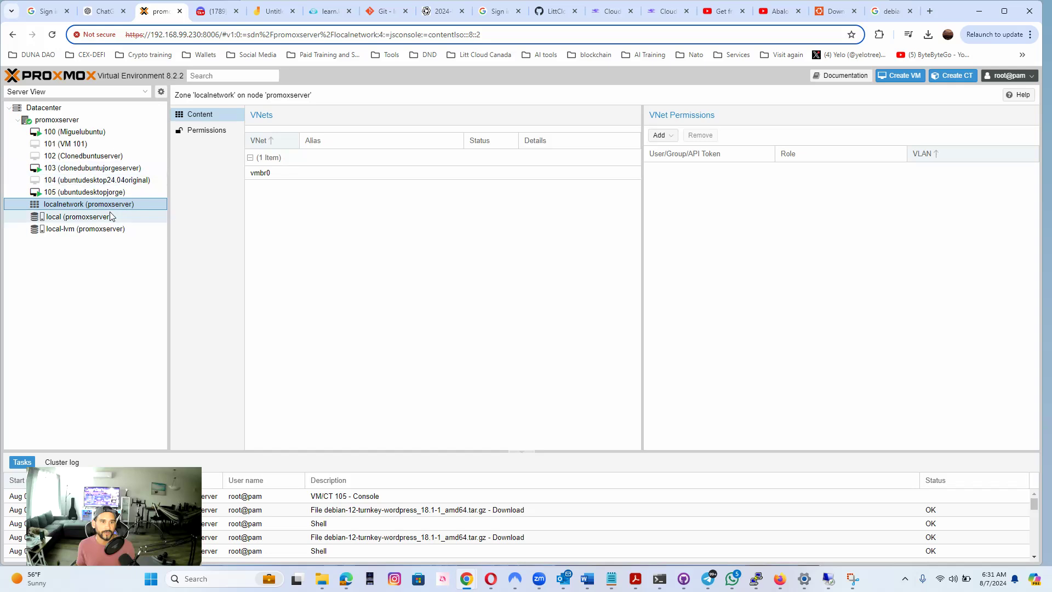
left_click(103, 216)
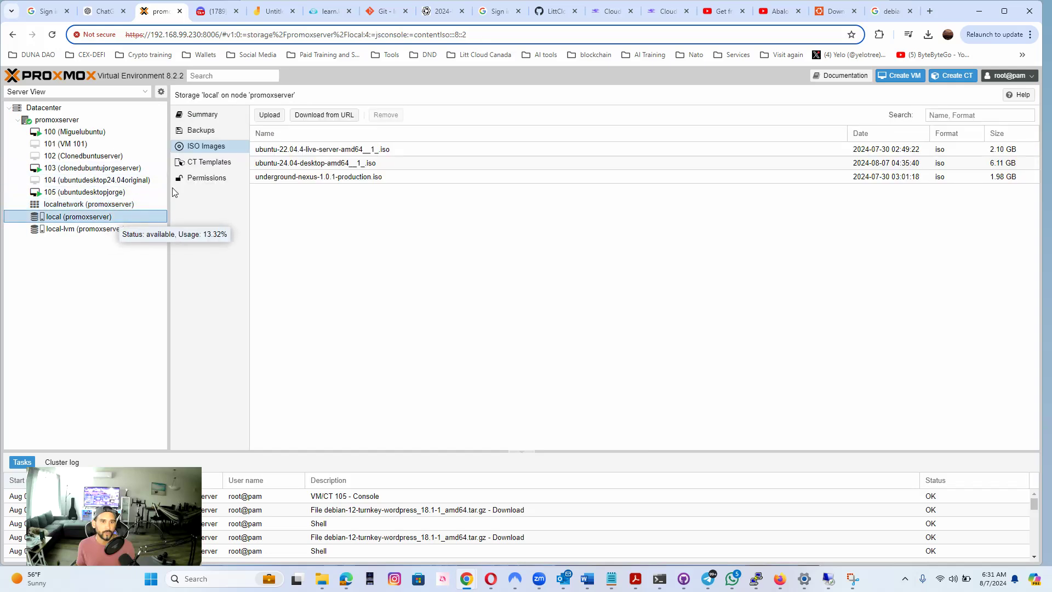
left_click(210, 163)
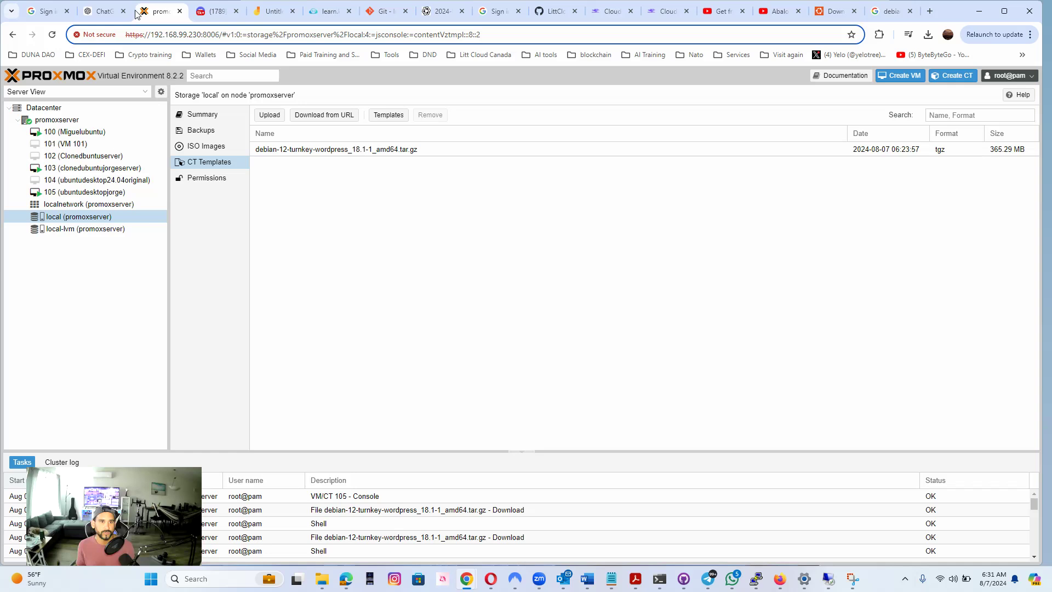
Open the shell of promoxserver and list the downloadable container templates with "pveam available"
left_click(77, 121)
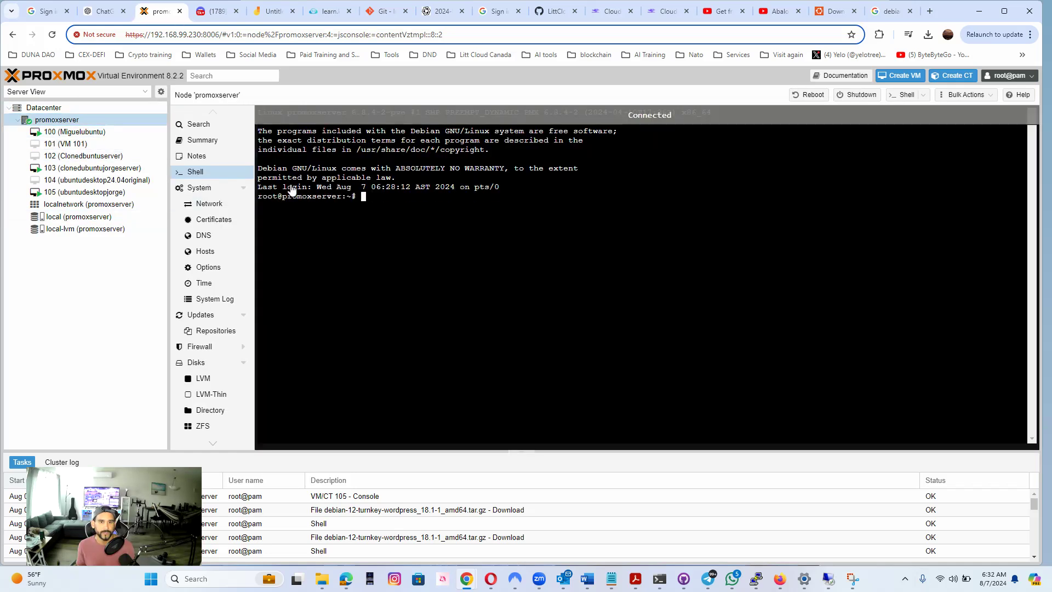
type("pveam ")
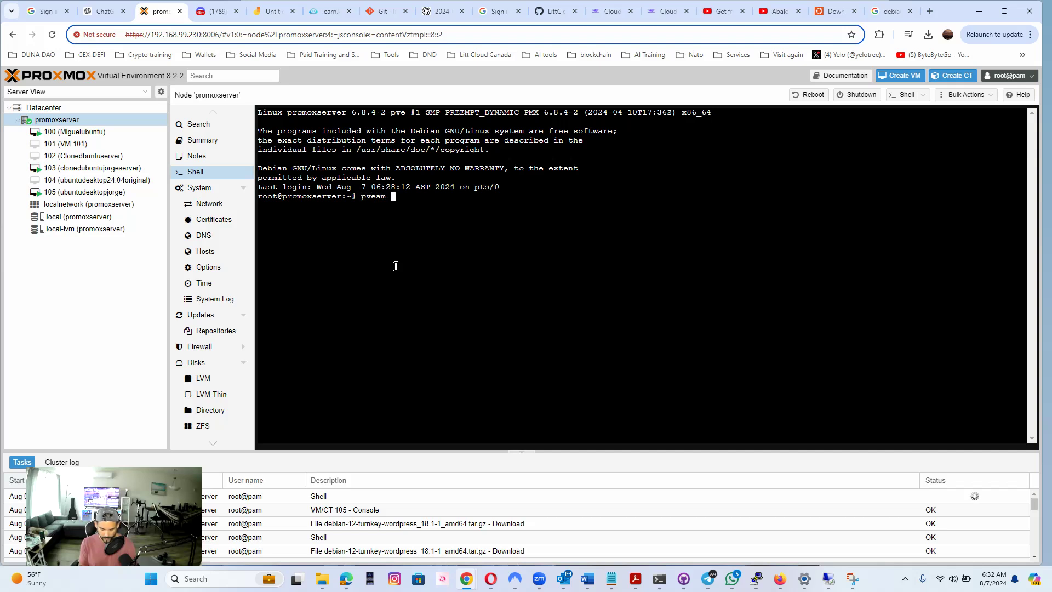
type("av")
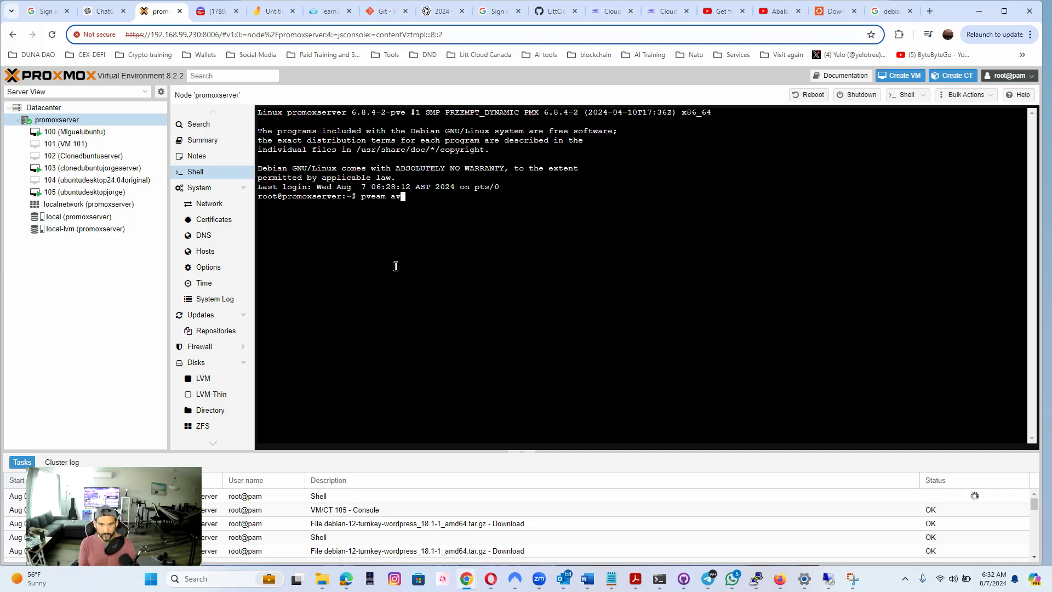
type("ailable")
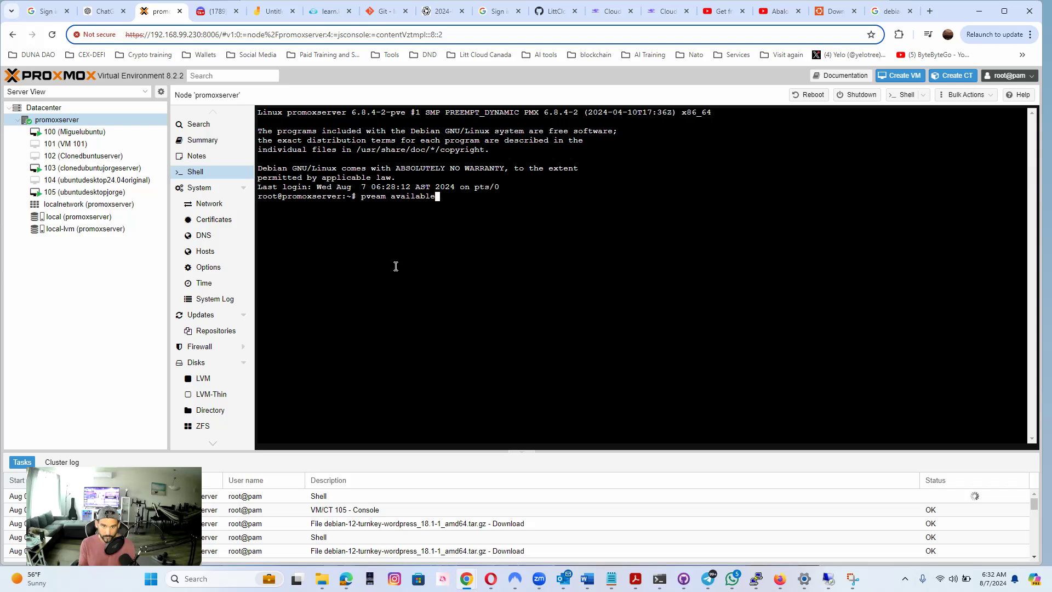
key("Return")
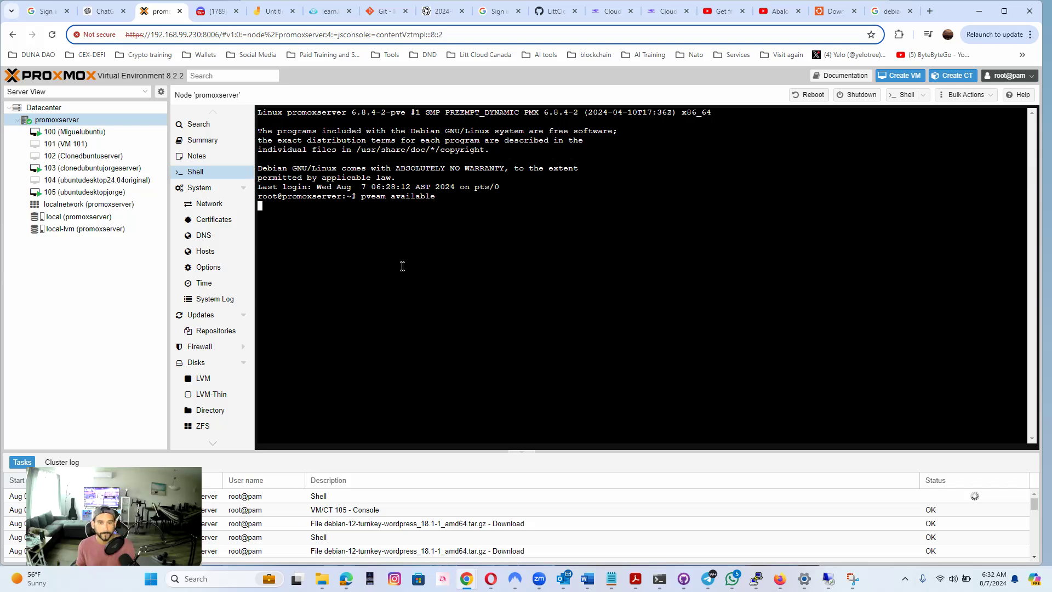
Copy the template name "ubuntu-24.04-standard_24.04-2_amd64.tar.zst" from the system entries of the listing
scroll(439, 302, "up", 15)
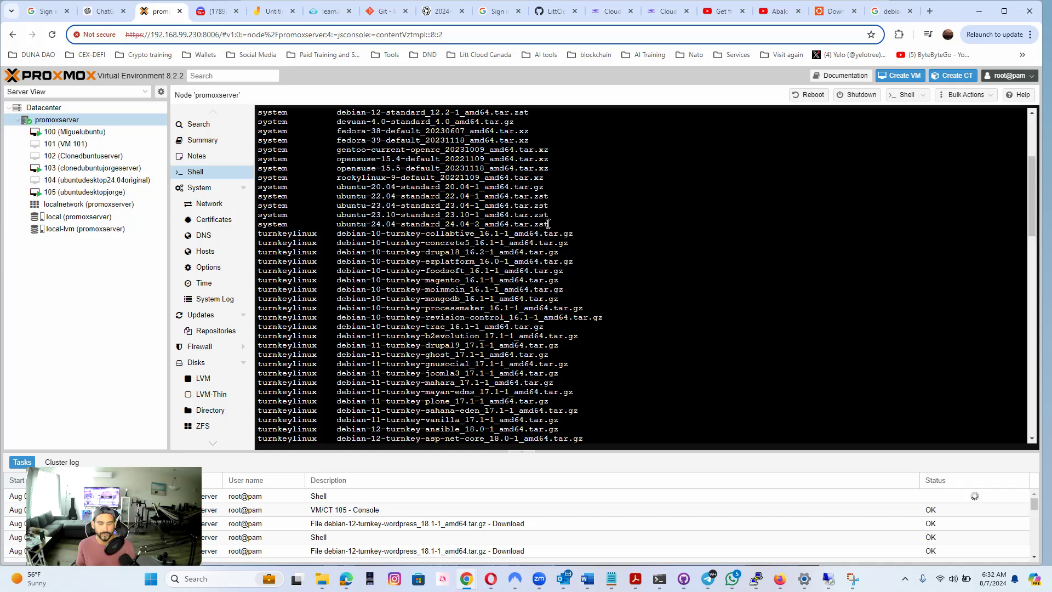
left_click_drag(548, 224, 333, 224)
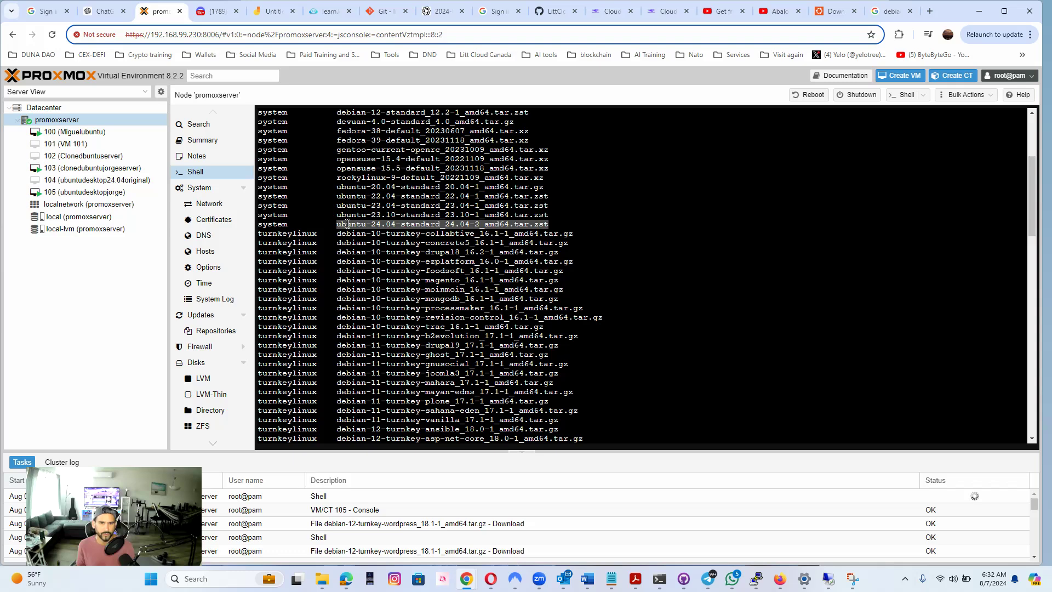
right_click(347, 224)
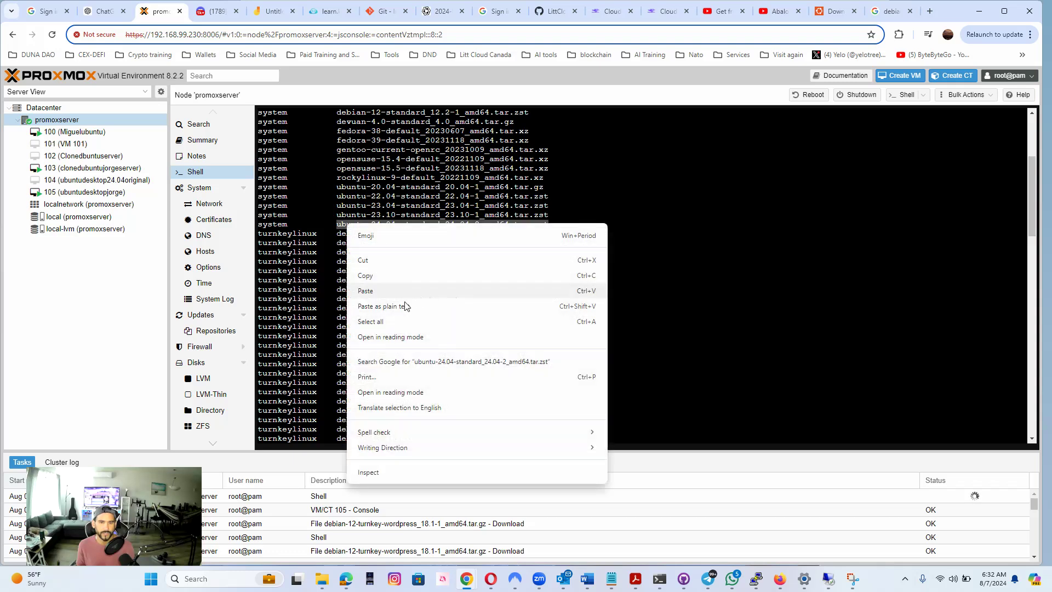
left_click(363, 275)
Download the copied template to local storage by running "pveam download local ubuntu-24.04-standard_24.04-2_amd64.tar.zst"
scroll(420, 378, "down", 4)
scroll(420, 378, "down", 10)
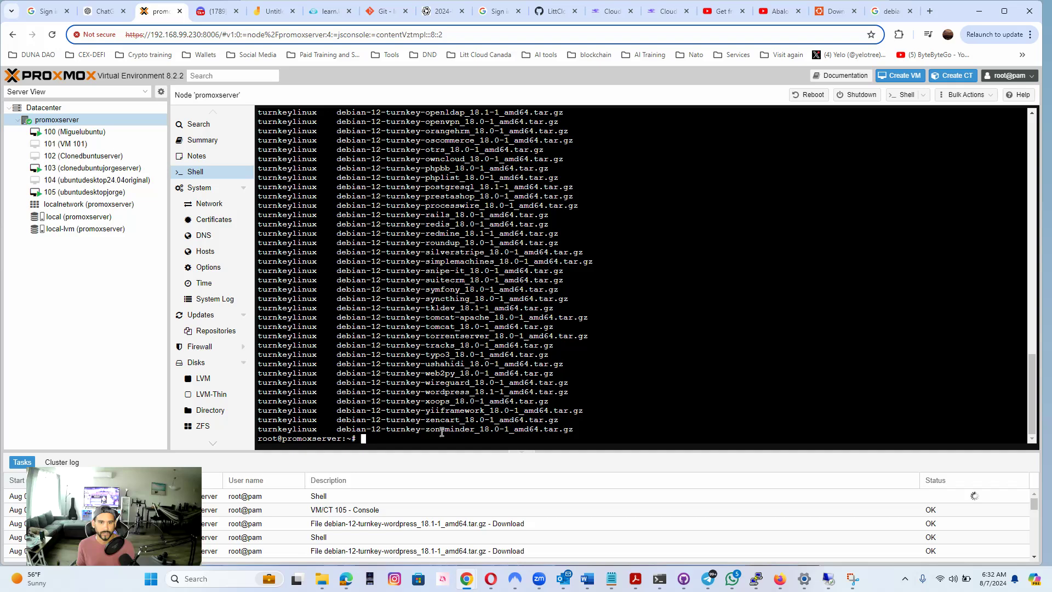
type("pveam download local")
key("ctrl+v")
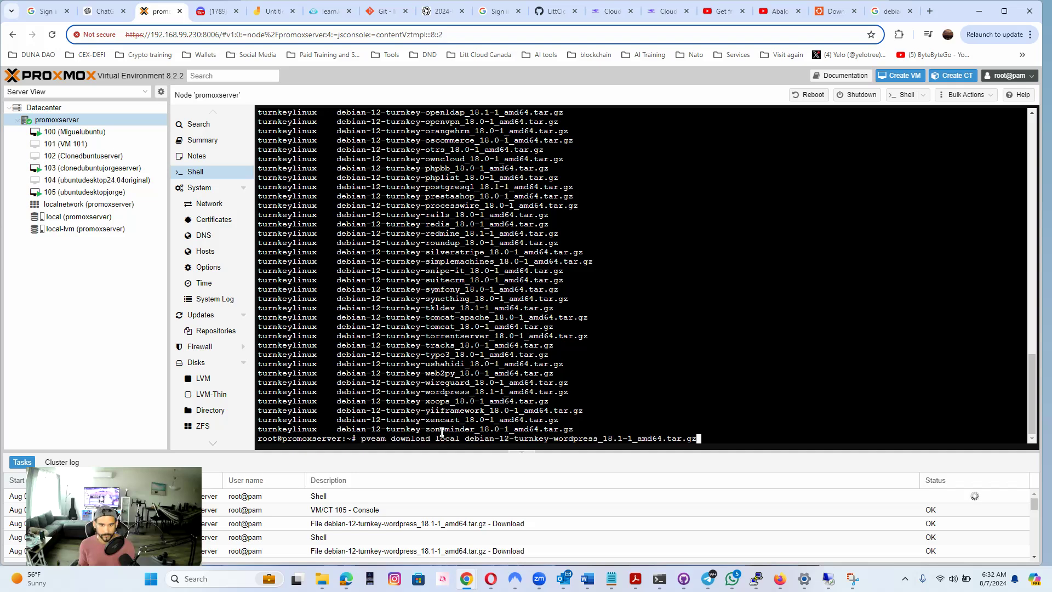
key("BackSpace")
key("BackSpace")
key("BackSpace")
key("BackSpace")
key("BackSpace")
key("BackSpace")
key("BackSpace")
key("BackSpace")
key("BackSpace")
key("BackSpace")
key("BackSpace")
key("BackSpace")
key("BackSpace")
key("BackSpace")
key("BackSpace")
key("BackSpace")
key("BackSpace")
key("BackSpace")
key("BackSpace")
key("BackSpace")
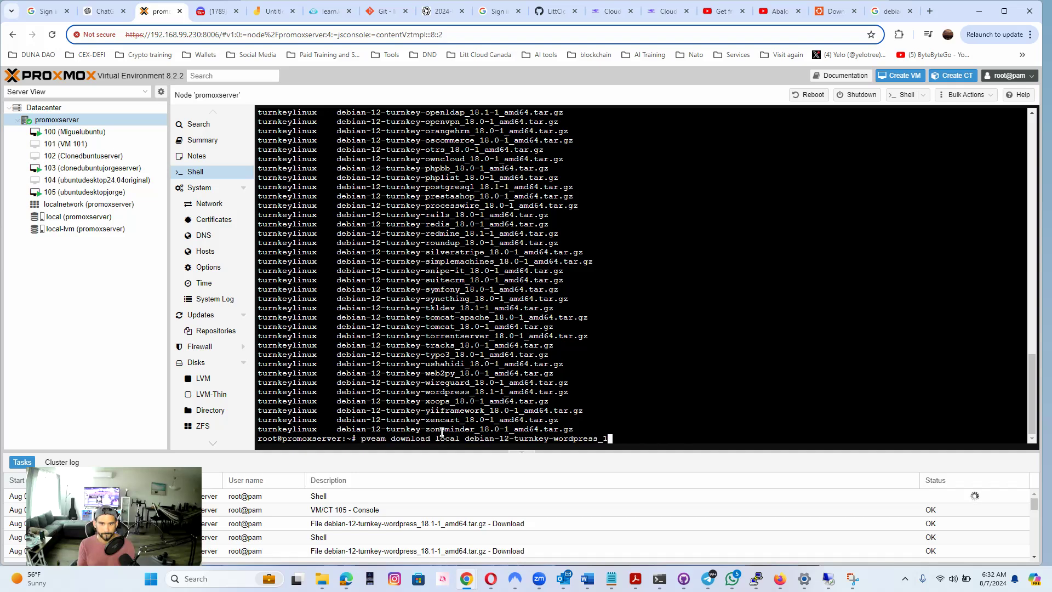
key("BackSpace")
key("BackSpace")
key("BackSpace")
key("BackSpace")
key("BackSpace")
key("BackSpace")
key("BackSpace")
key("BackSpace")
key("BackSpace")
key("BackSpace")
key("BackSpace")
key("BackSpace")
key("BackSpace")
key("BackSpace")
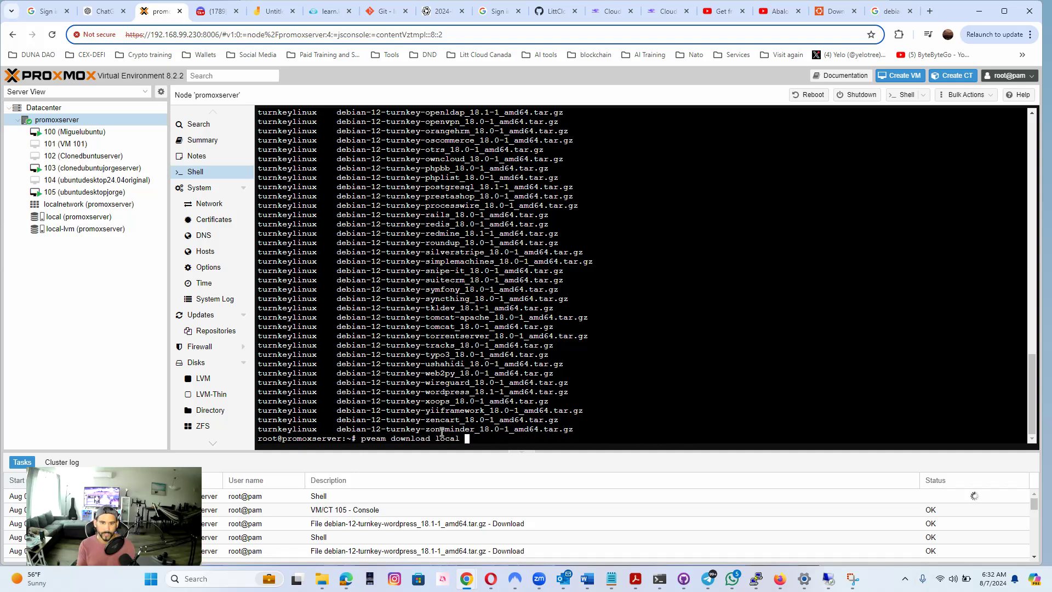
right_click(488, 441)
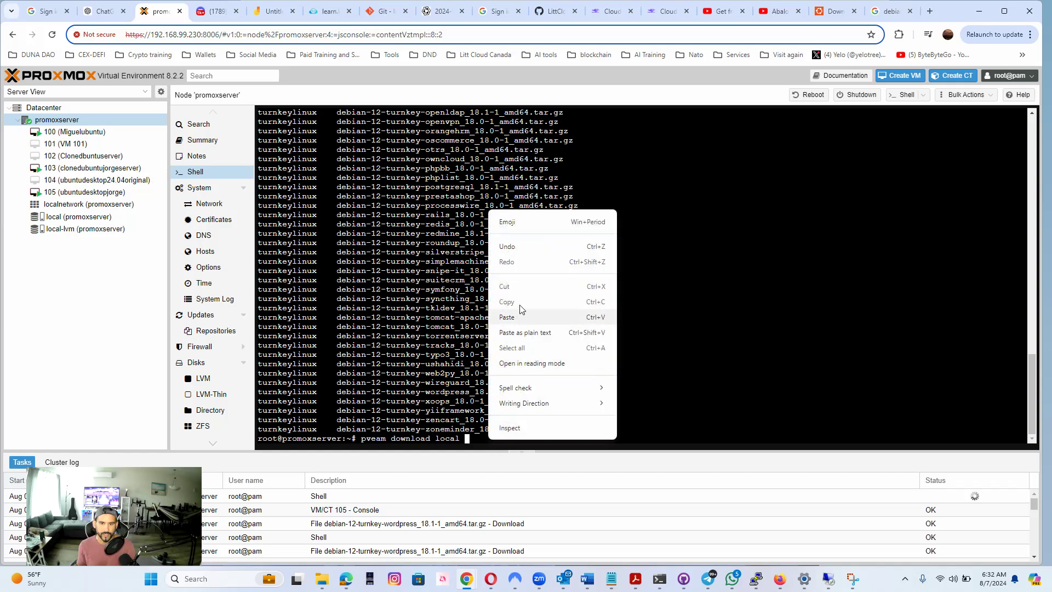
left_click(508, 318)
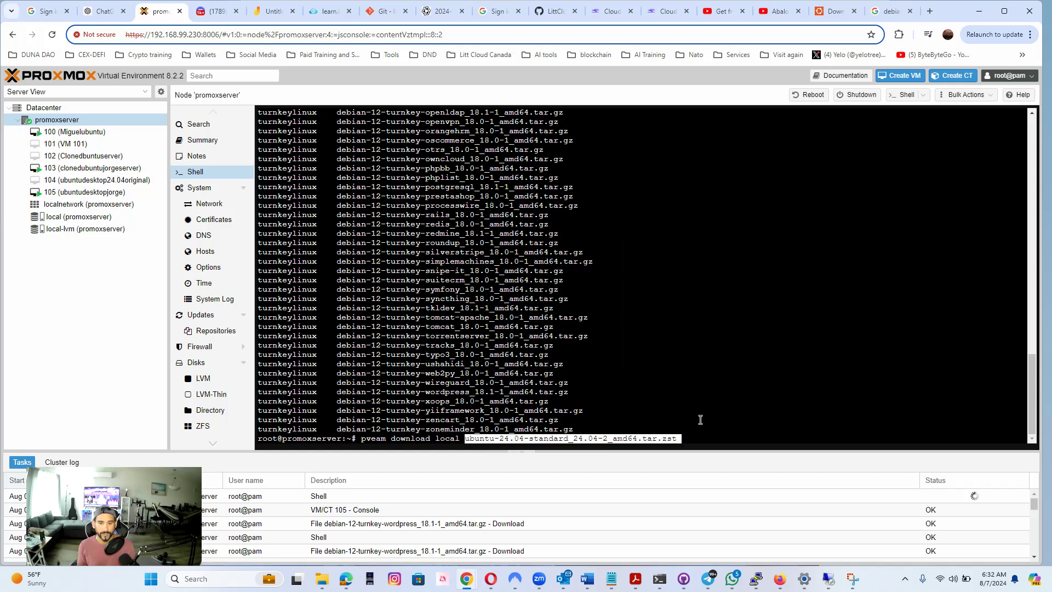
key("Return")
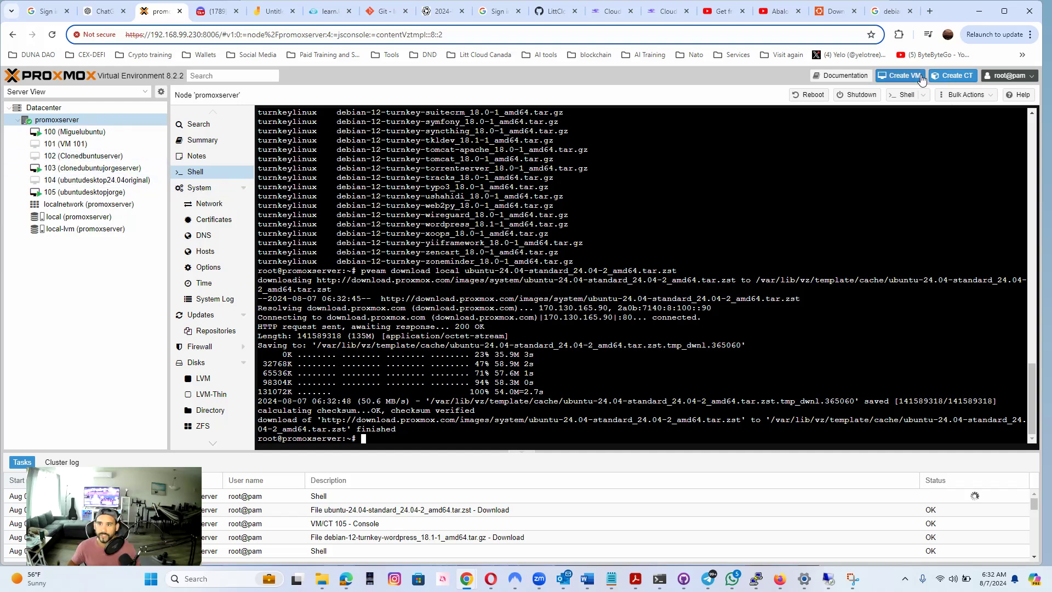
Begin a new LXC container on promoxserver with hostname "ubuntucontainer", entering and confirming the container password
left_click(963, 78)
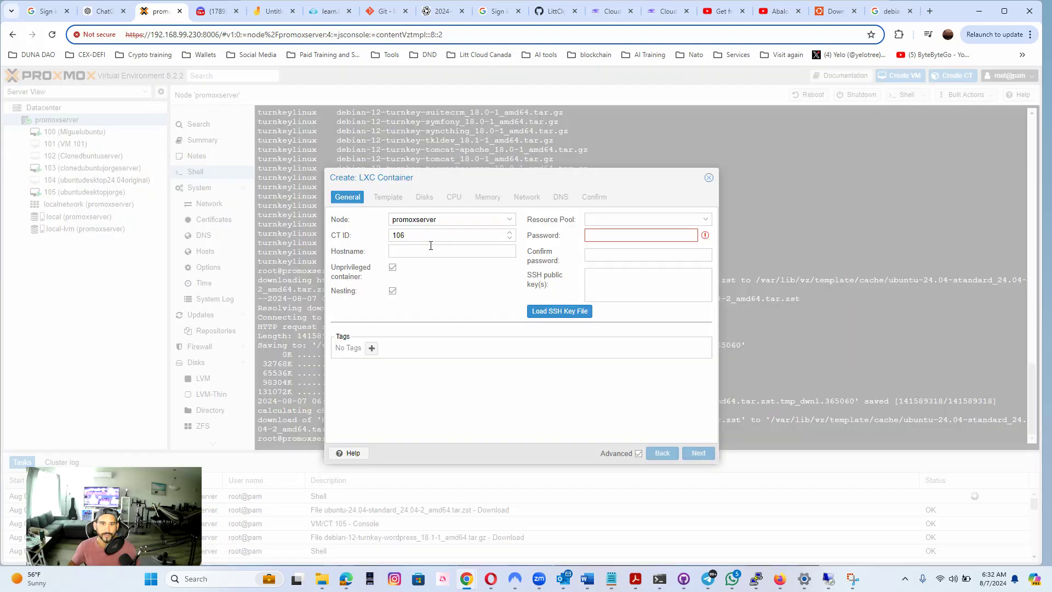
left_click(439, 248)
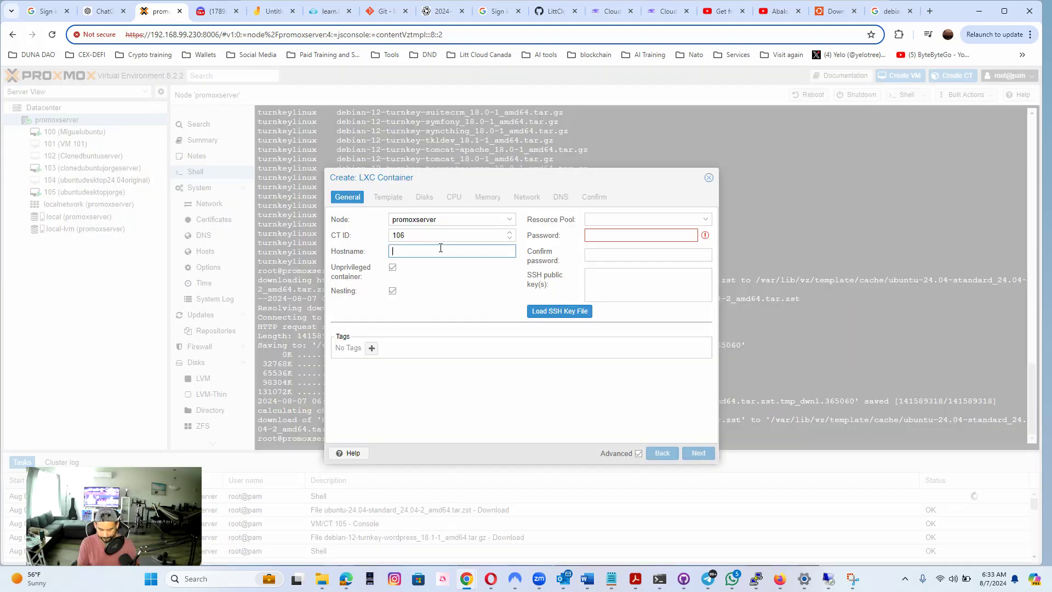
type("ubuntucontainer")
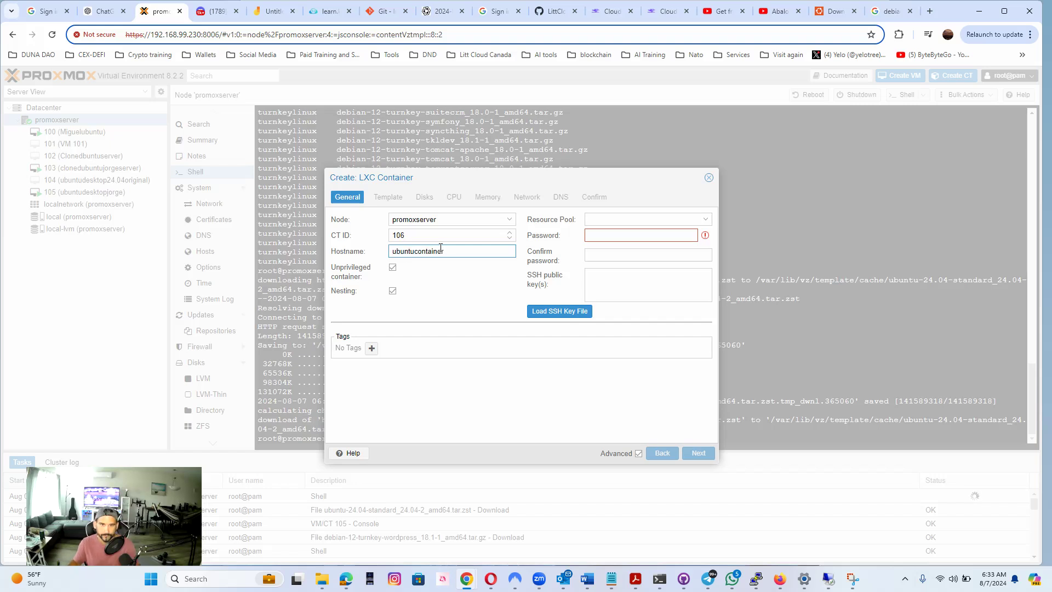
left_click(633, 234)
type("a")
type("•••••••••")
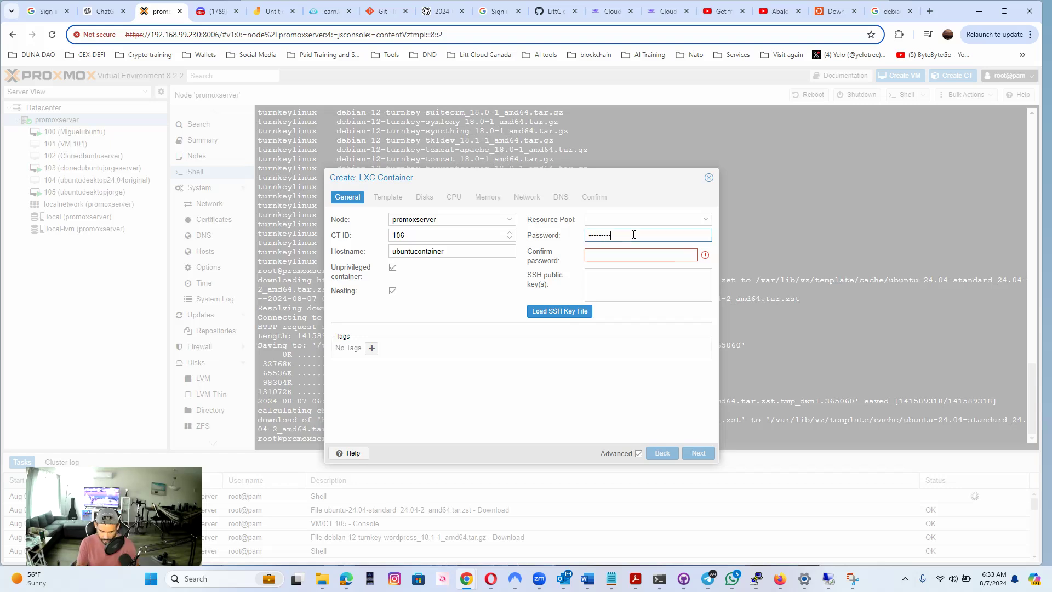
key("Tab")
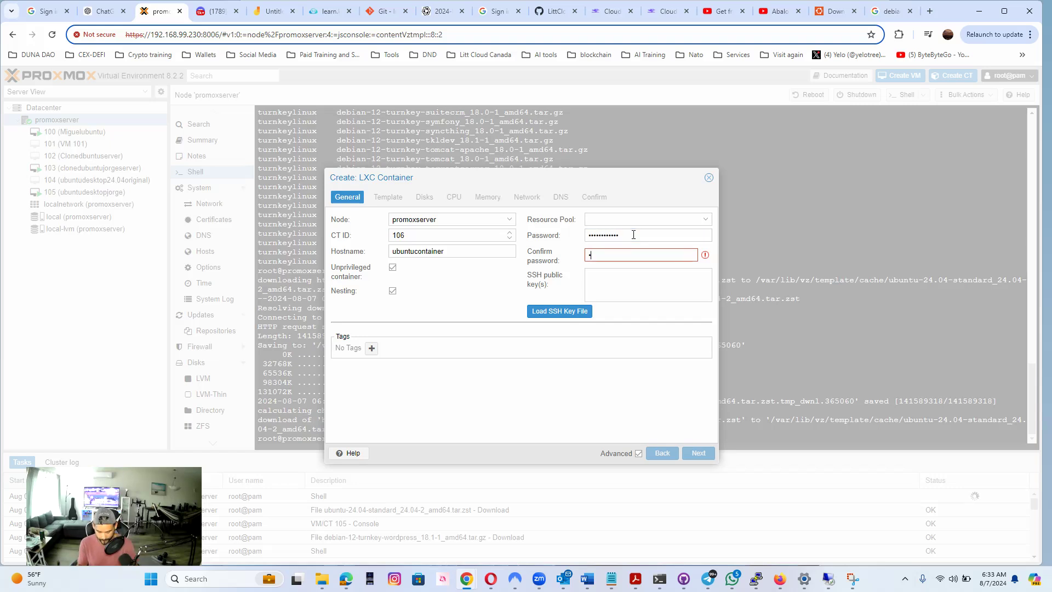
type("••••••••••••")
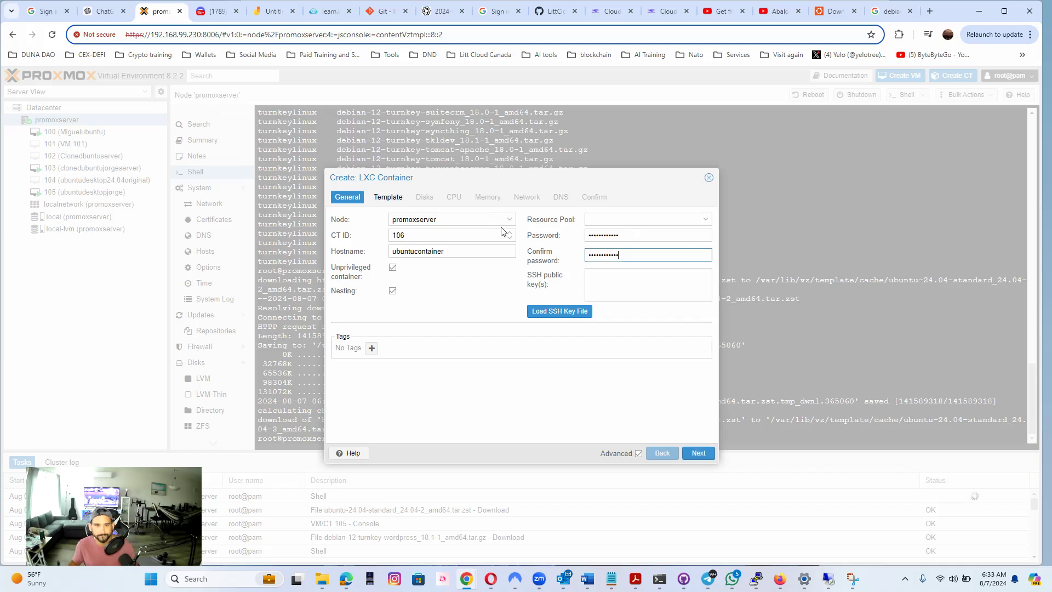
left_click(702, 457)
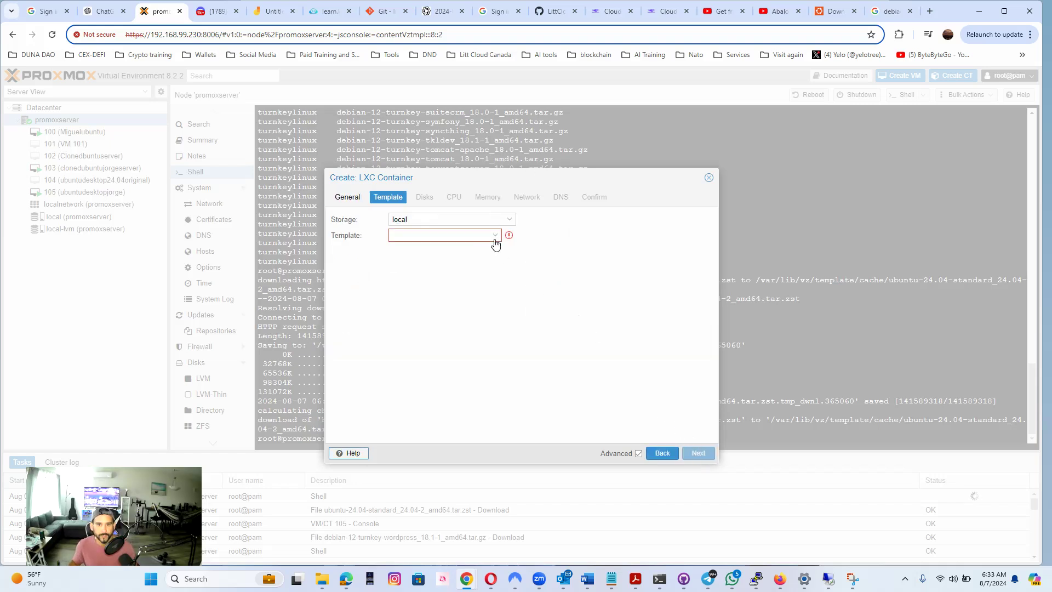
Choose the template ubuntu-24.04-standard_24.04-2_amd64.tar.zst from local storage and set the root disk size to 20 GiB
left_click(495, 236)
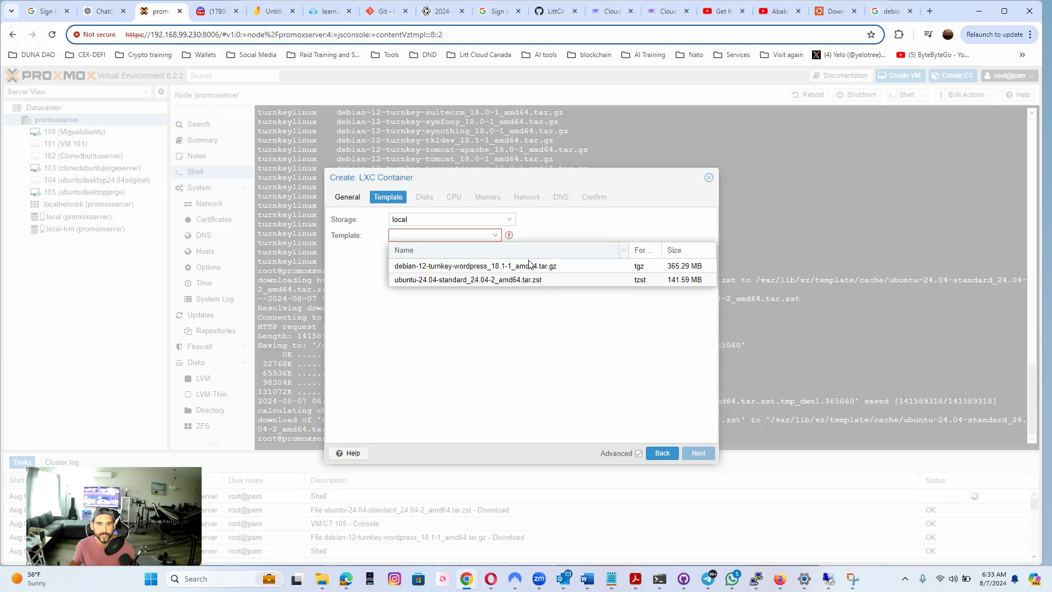
left_click(557, 279)
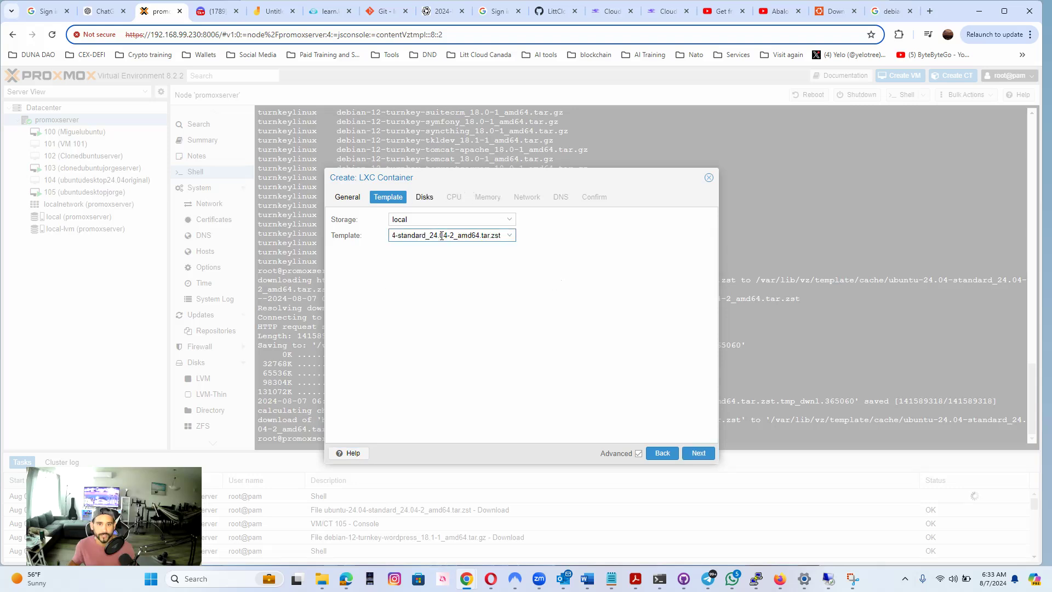
left_click(684, 452)
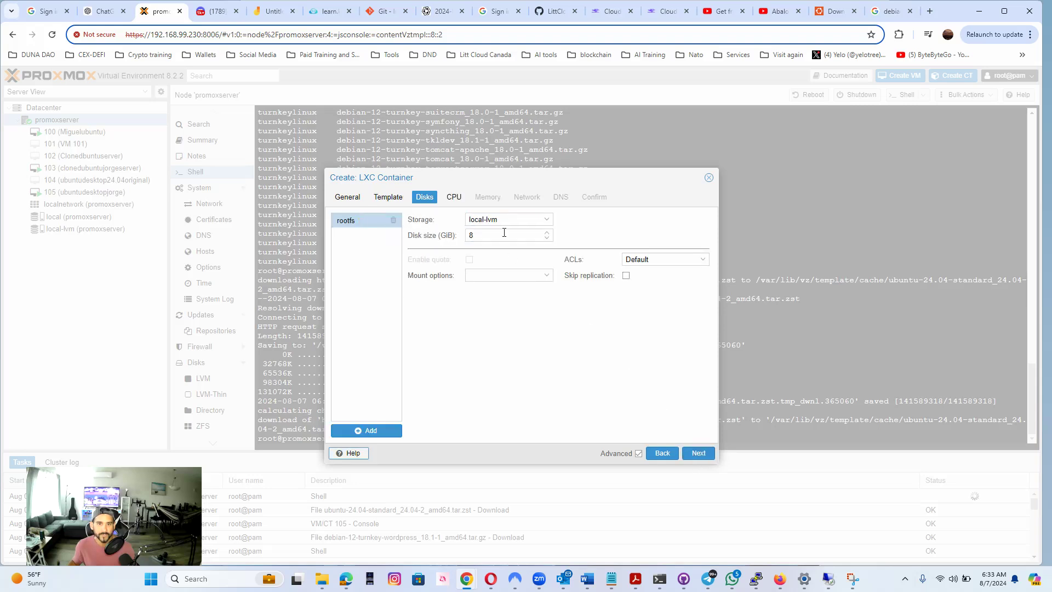
double_click(470, 234)
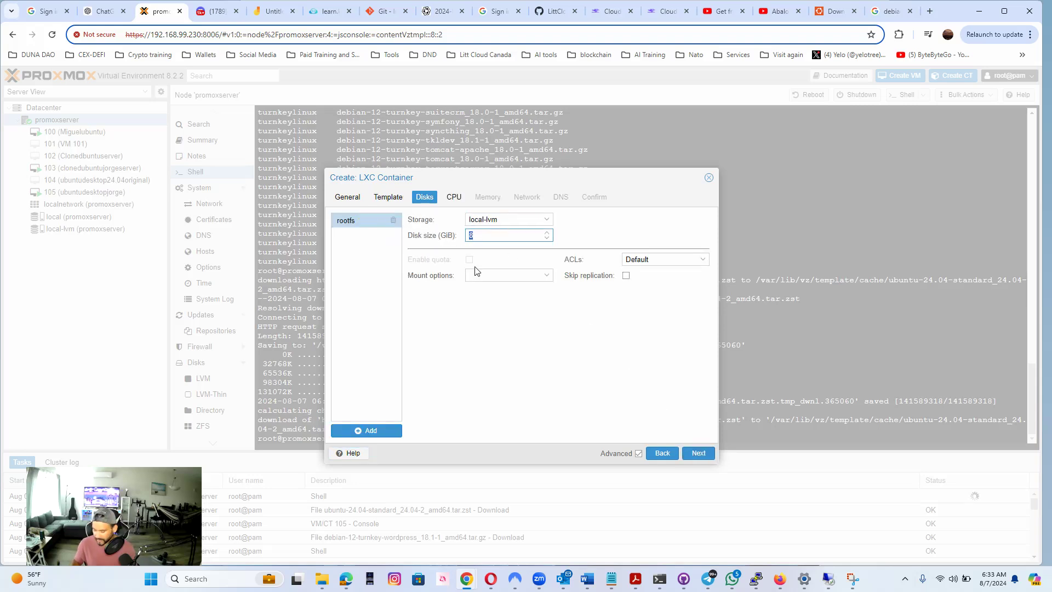
type("20")
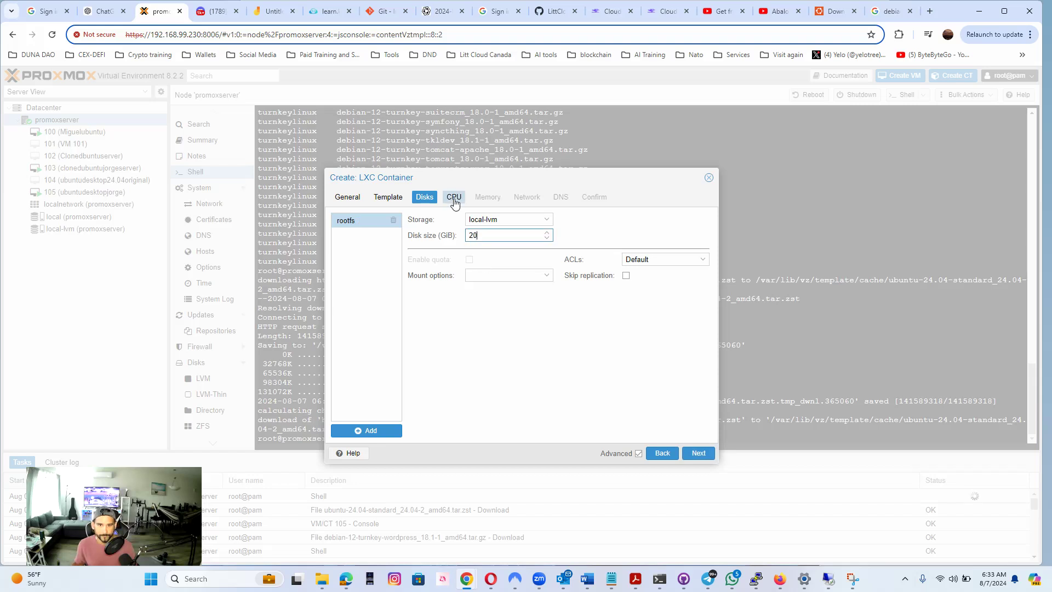
Give the container 2 CPU cores and 1024 MiB of memory
left_click(453, 196)
left_click(509, 217)
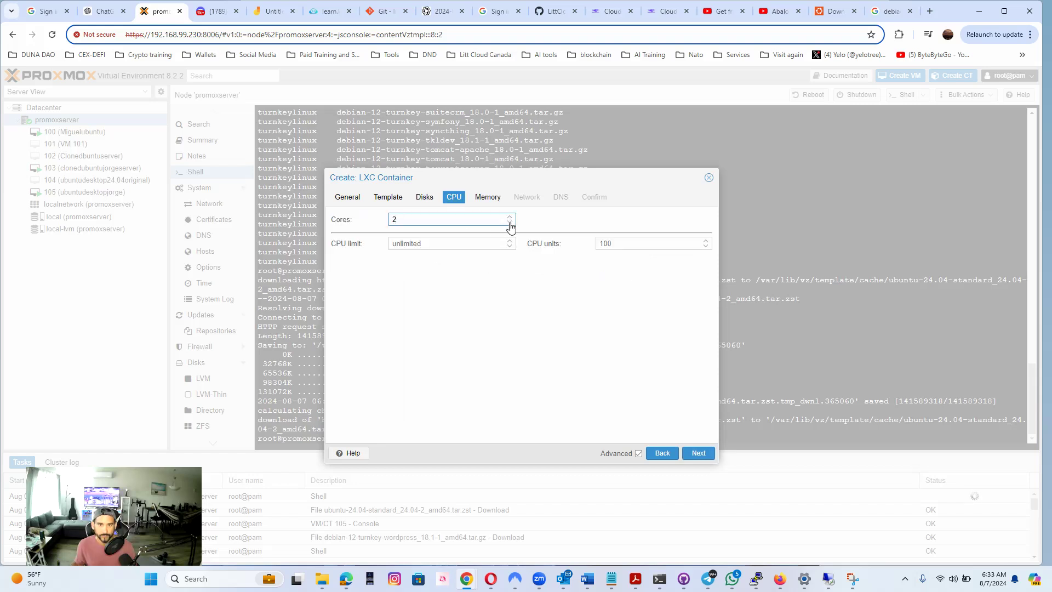
left_click(491, 198)
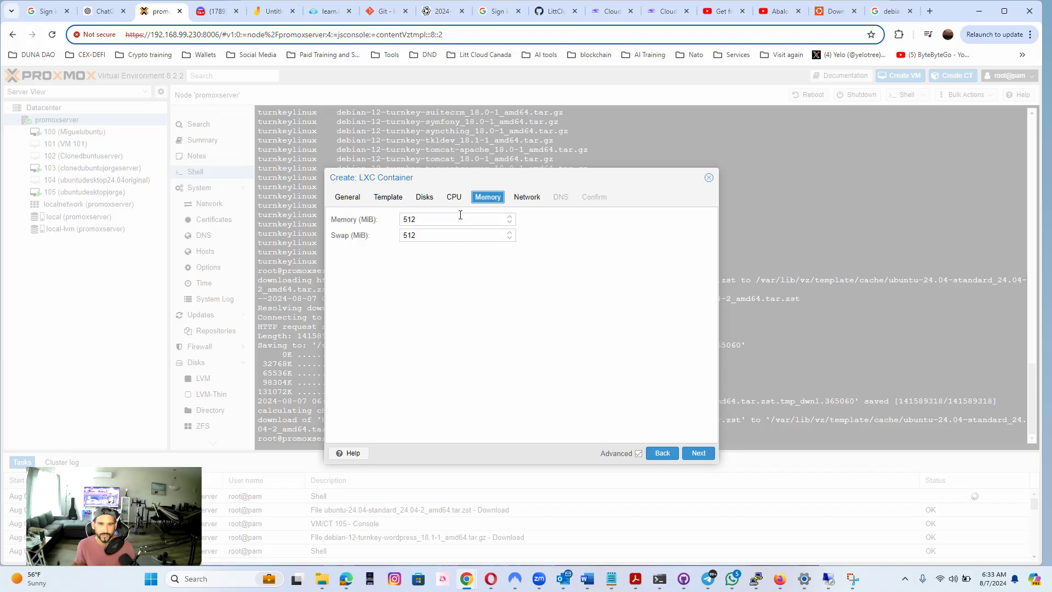
left_click_drag(438, 218, 368, 224)
type("1024")
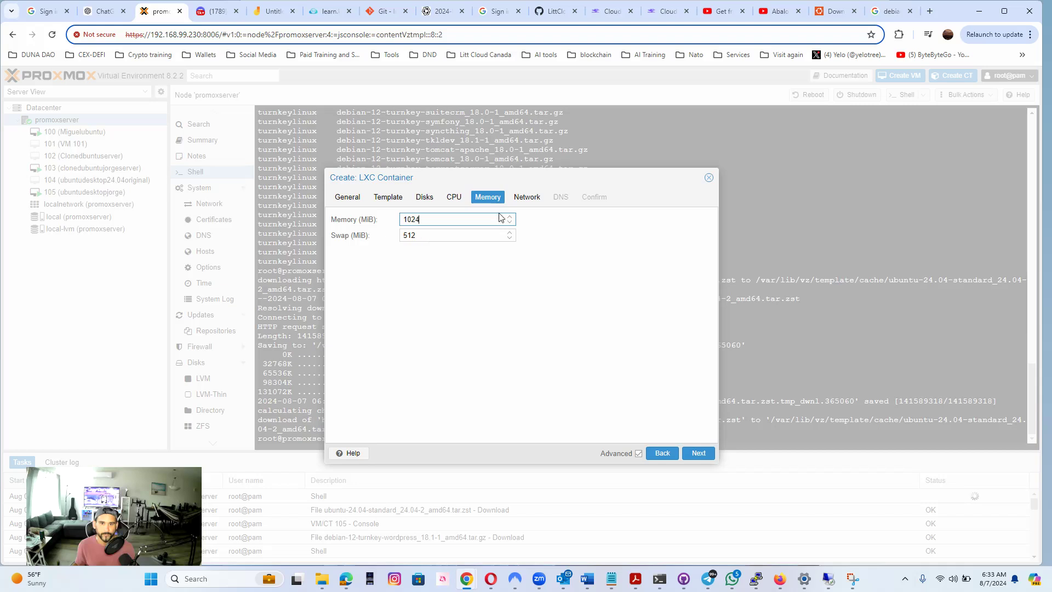
Set the container's IPv4 addressing to DHCP, leave DNS on the host settings, and try to create the container
left_click(534, 198)
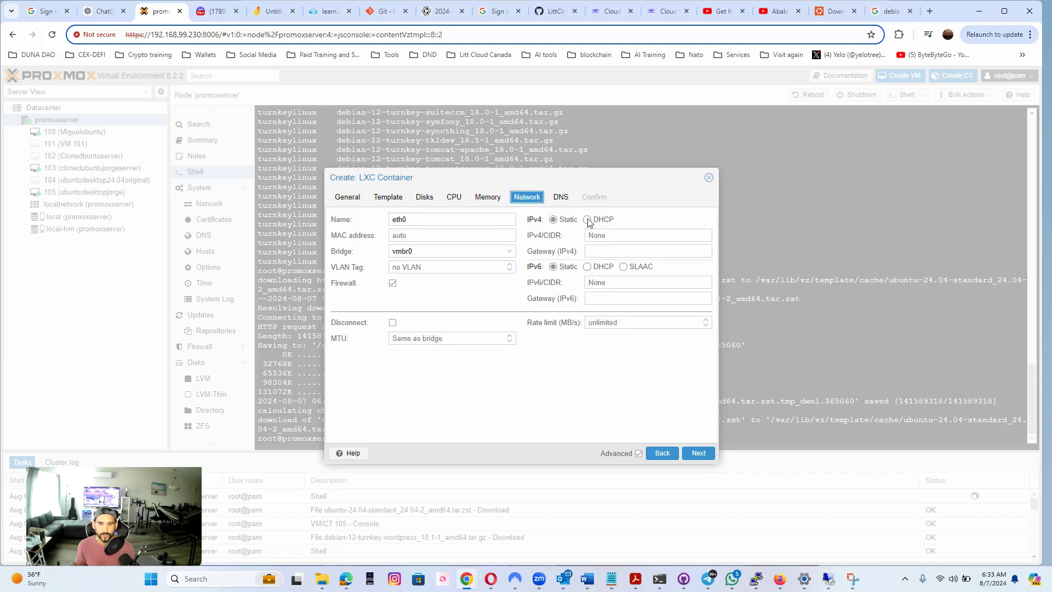
left_click(587, 219)
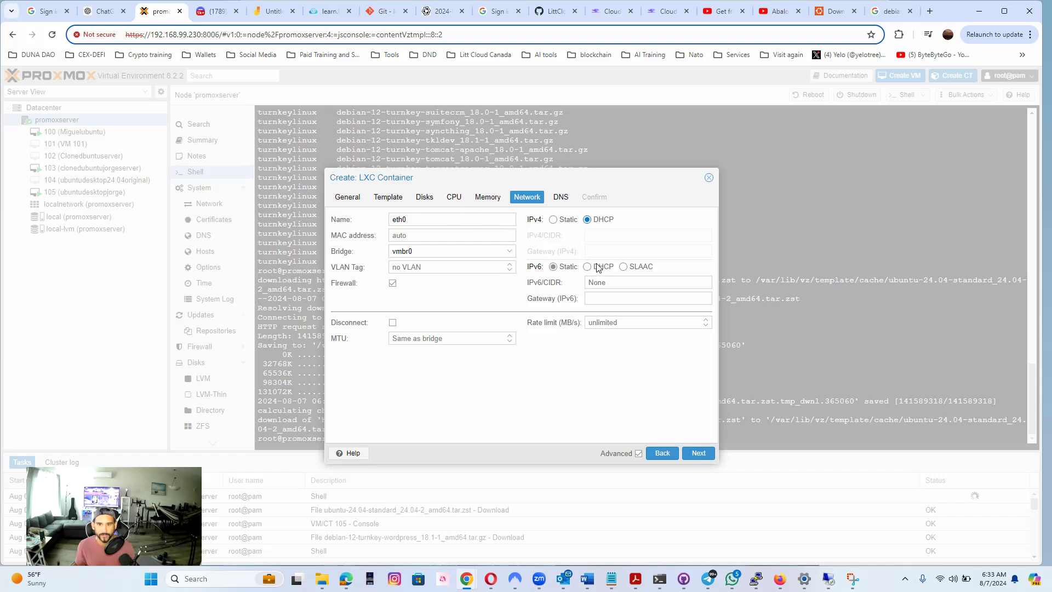
left_click(561, 197)
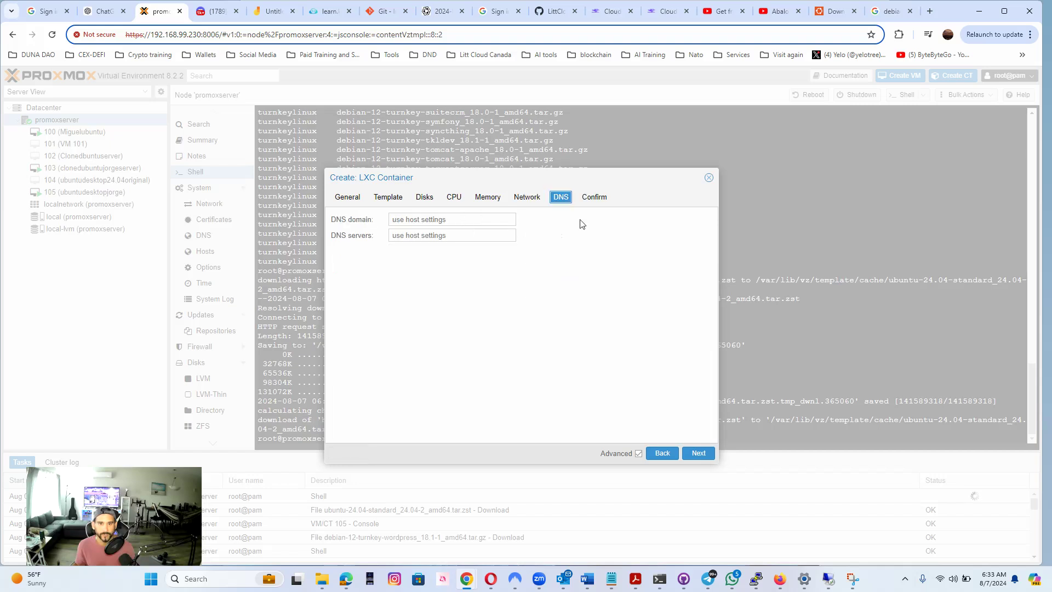
left_click(698, 453)
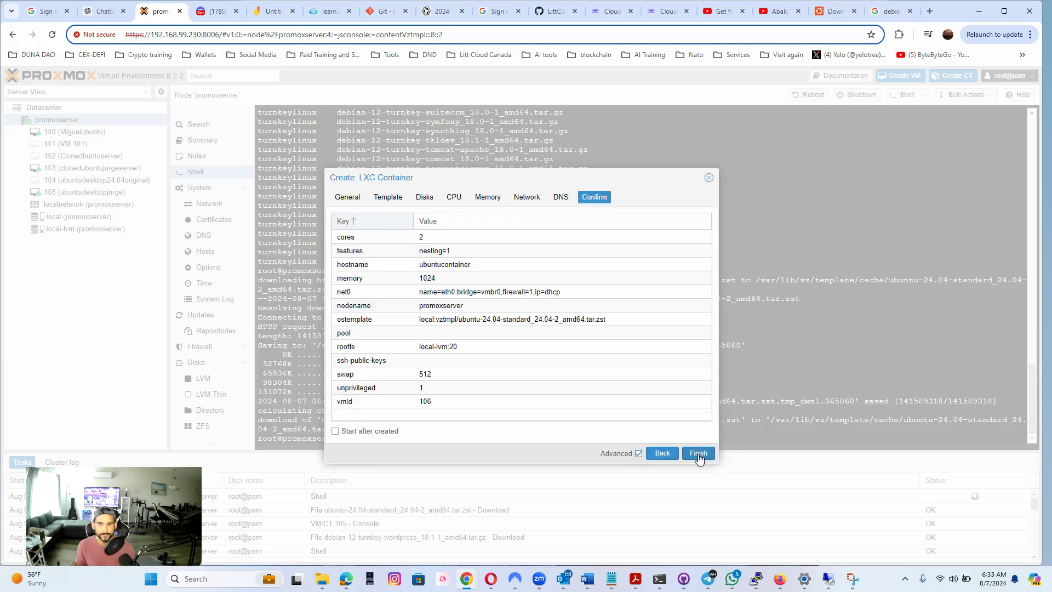
left_click(698, 454)
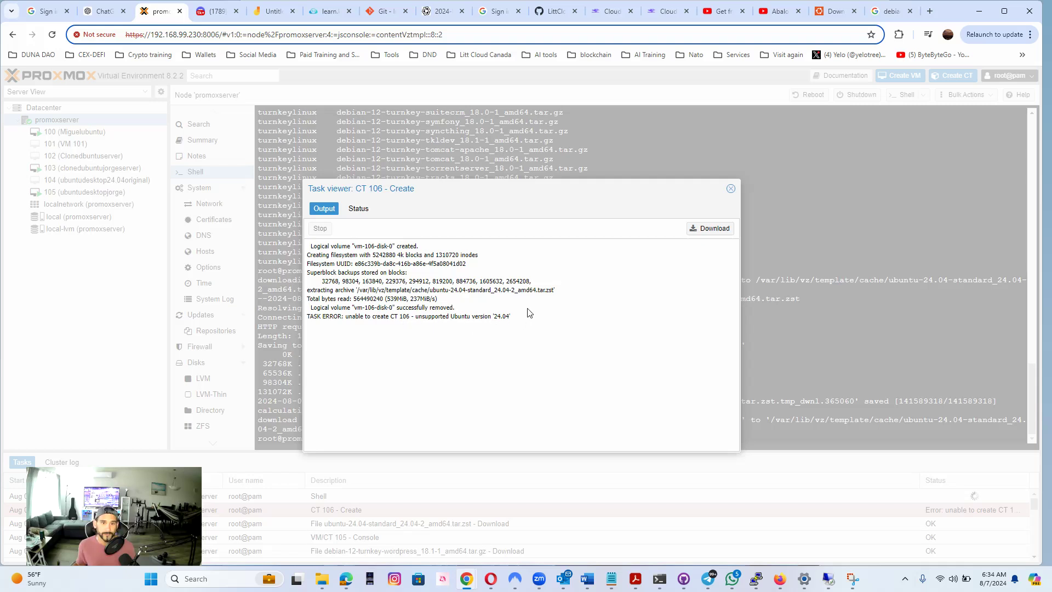
Check the failed creation task's status, then begin a new LXC container with hostname "ubuntuwordpress", entering and confirming the container password
left_click(358, 210)
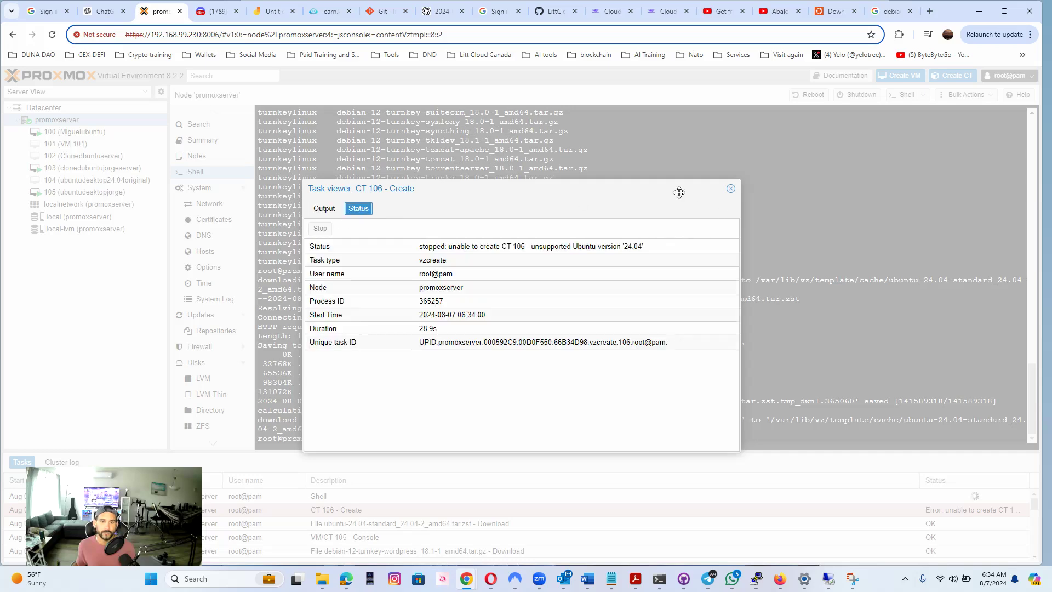
left_click(730, 188)
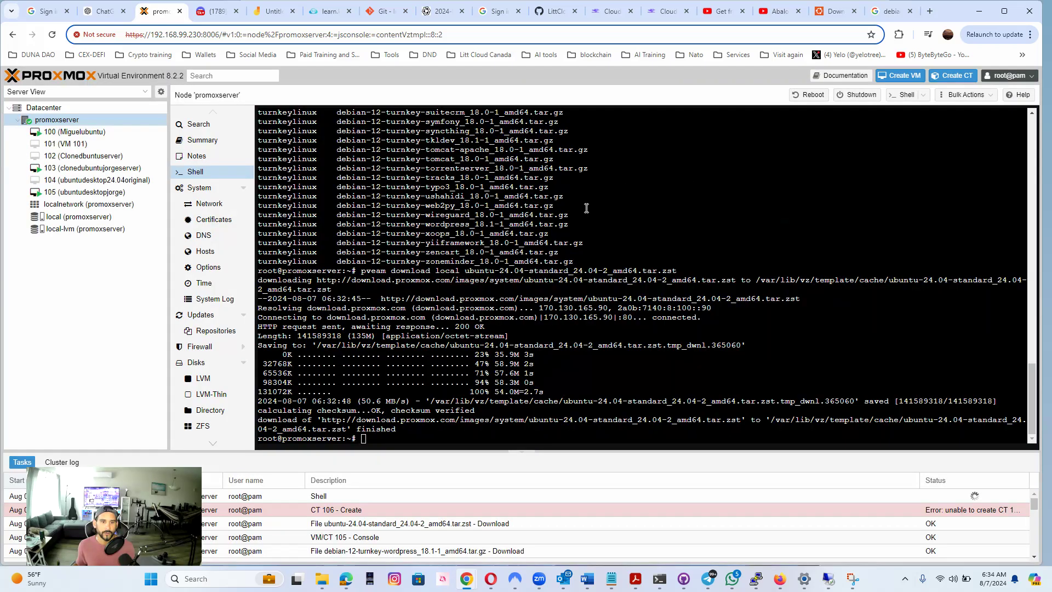
left_click(953, 76)
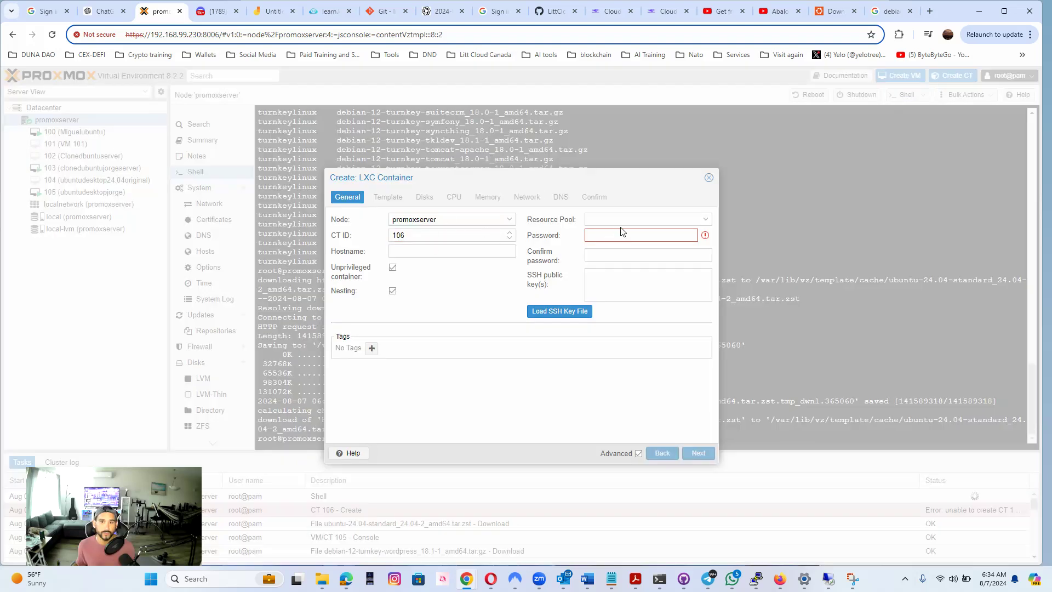
type("p••••••")
key("Tab")
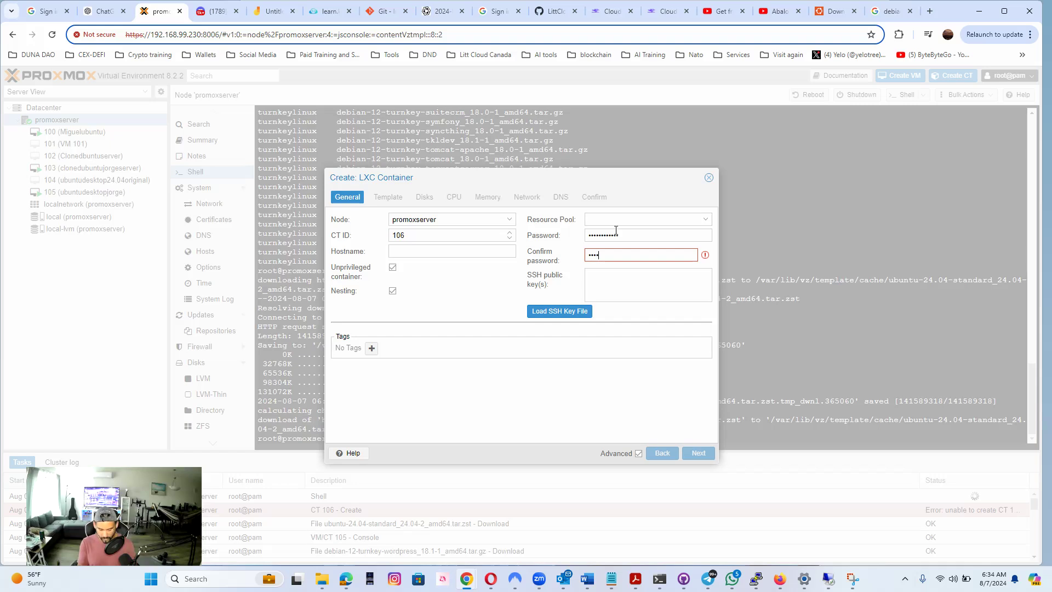
type("••")
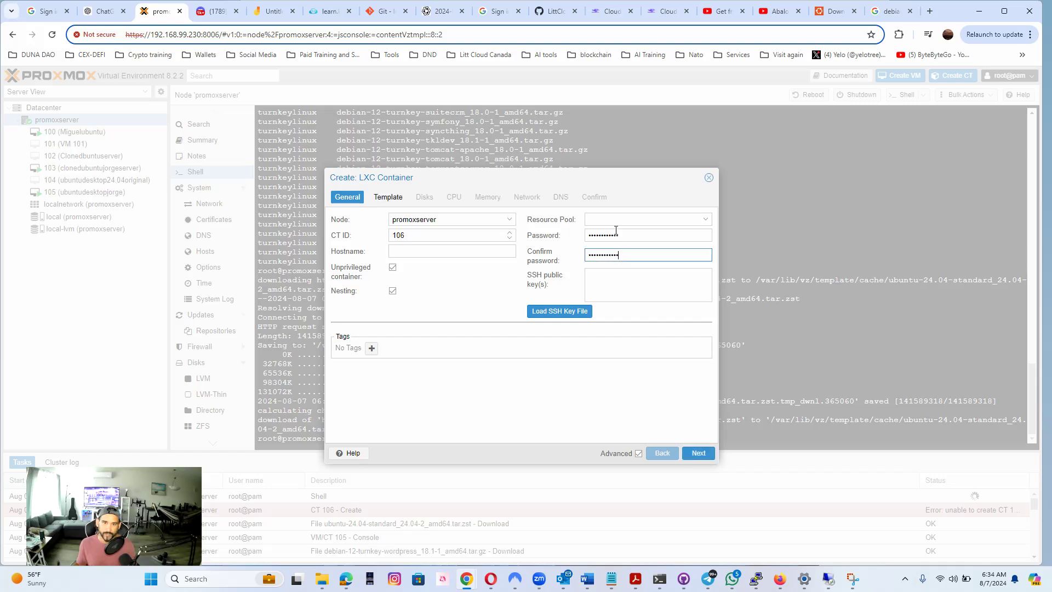
left_click(407, 252)
type("ubuntuwordpress")
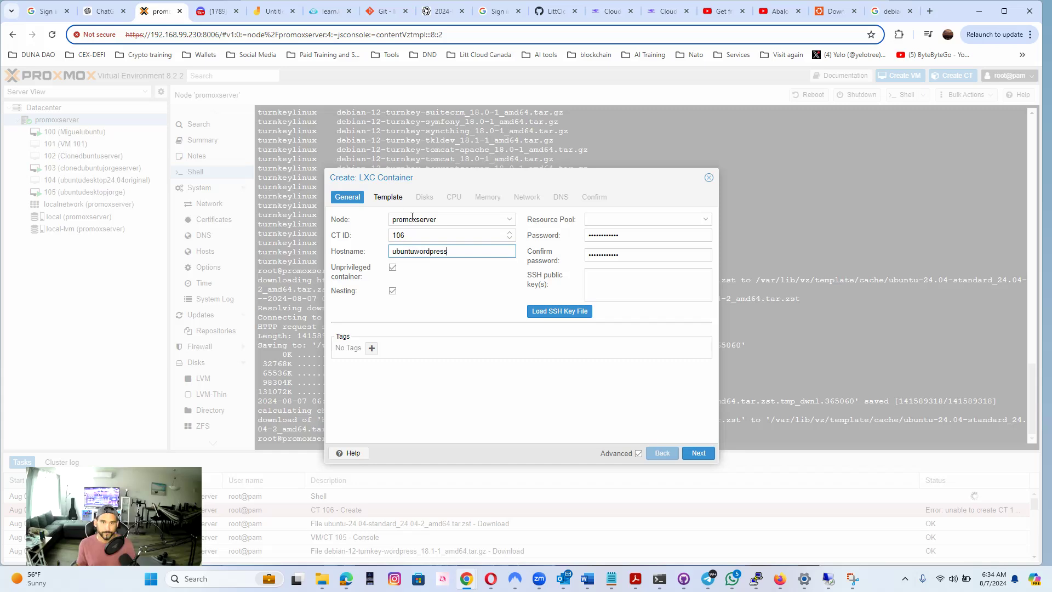
Choose the template debian-12-turnkey-wordpress_18.1-1_amd64.tar.gz from local storage and keep the default disk, CPU and memory settings
left_click(387, 197)
left_click(494, 235)
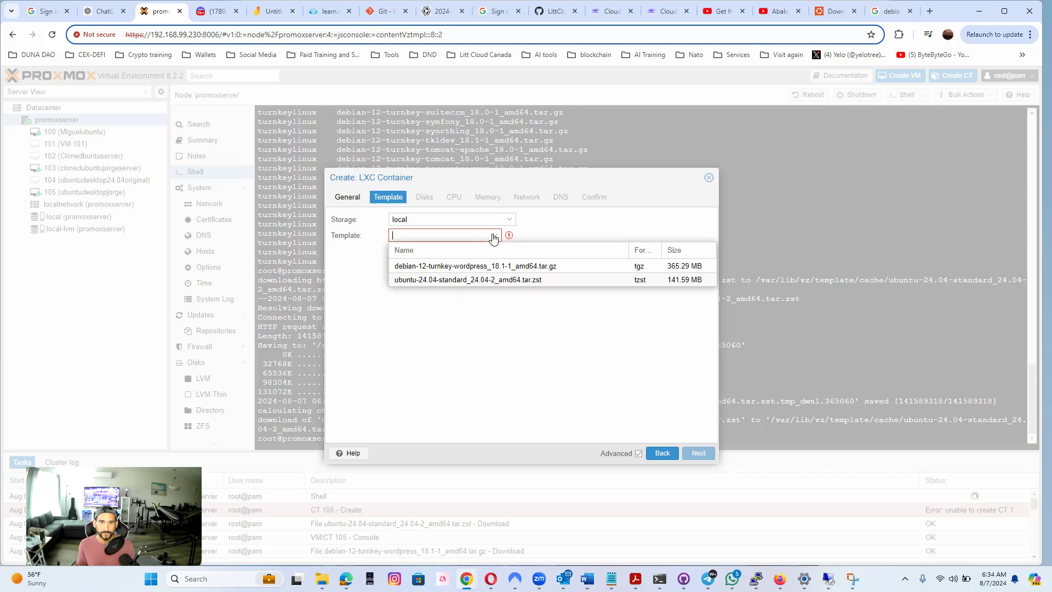
left_click(478, 267)
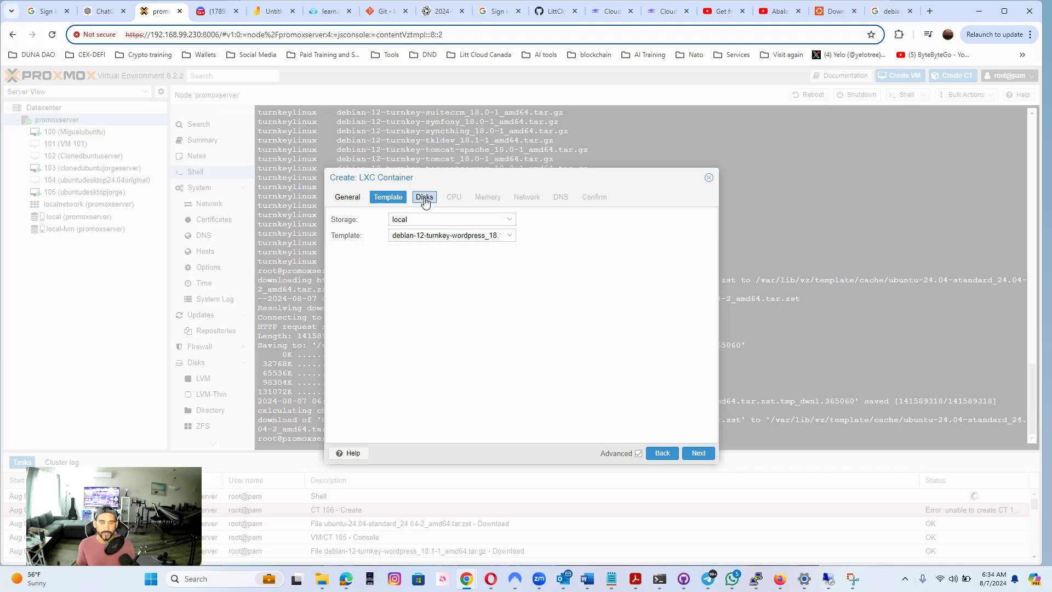
left_click(424, 197)
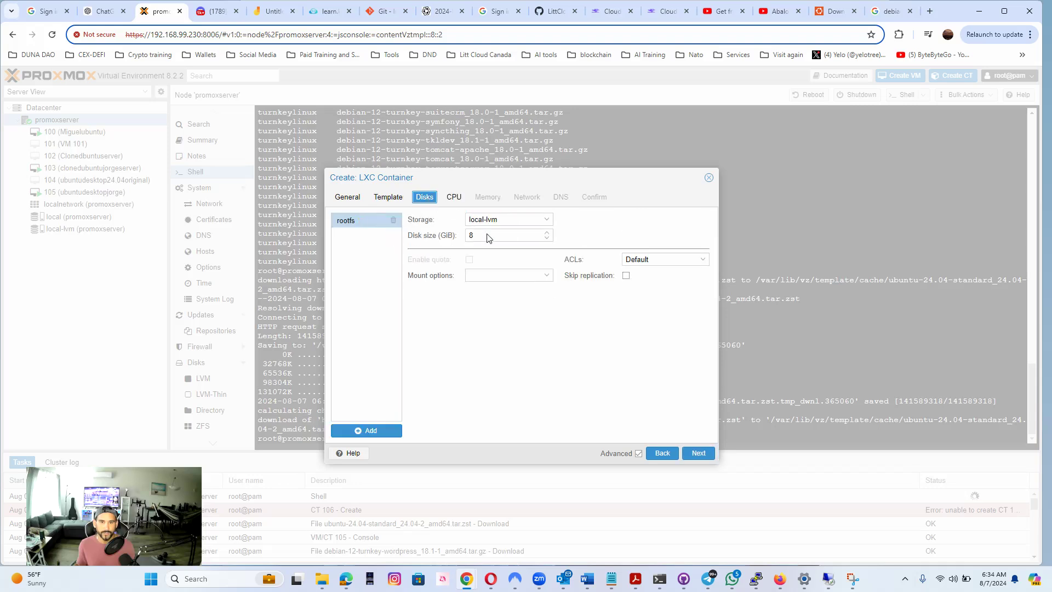
left_click(454, 197)
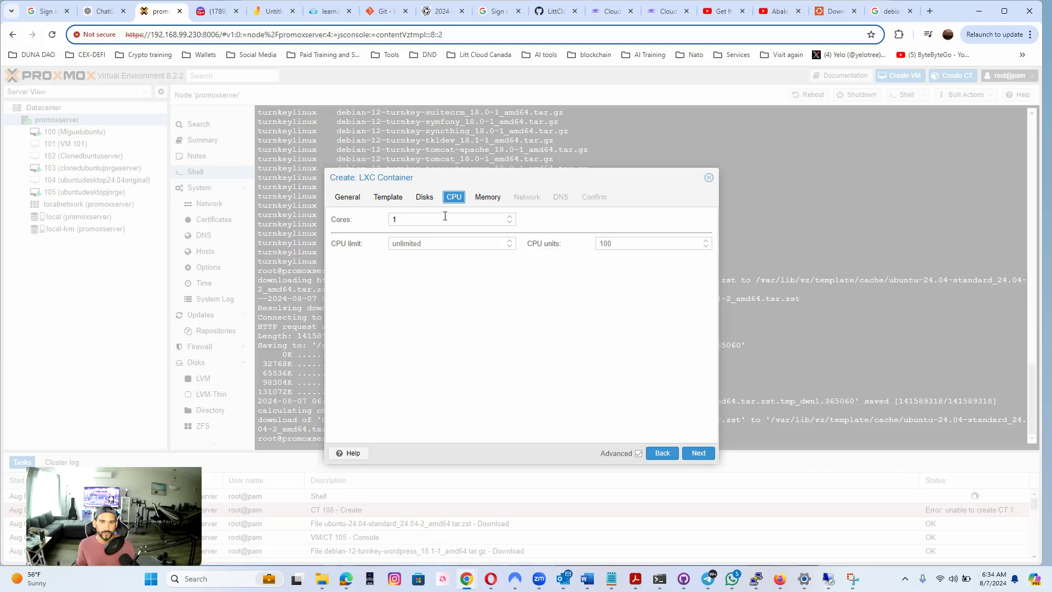
left_click(483, 199)
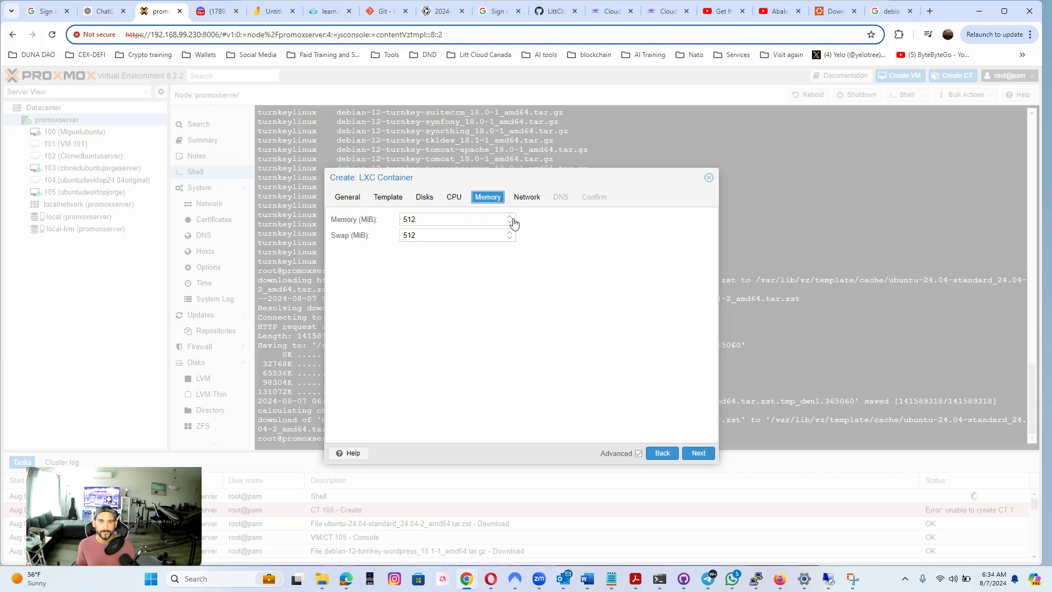
Set the container's IPv4 addressing on eth0 to DHCP
left_click(699, 453)
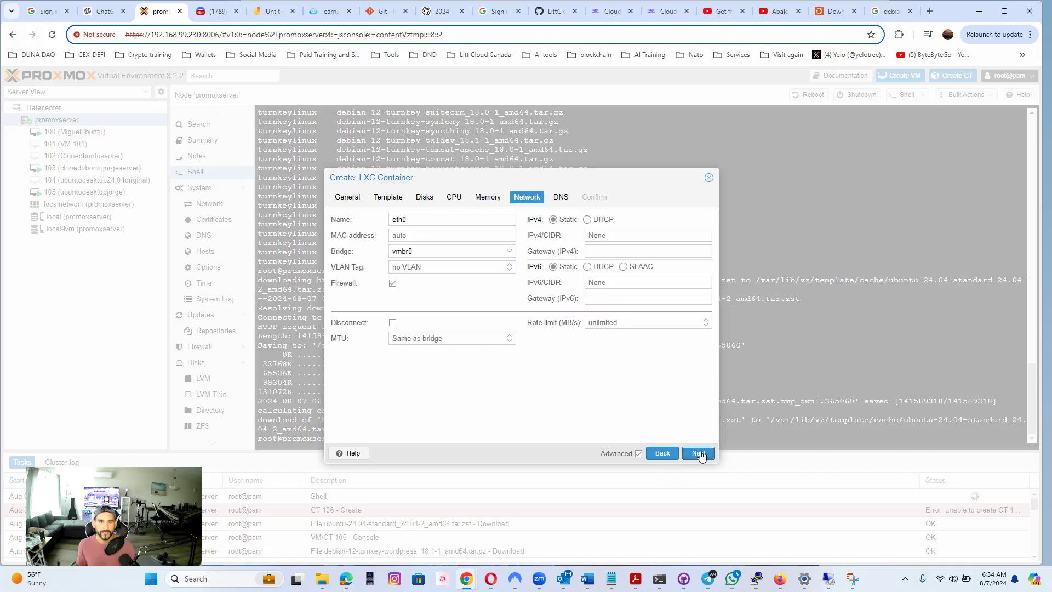
left_click(587, 219)
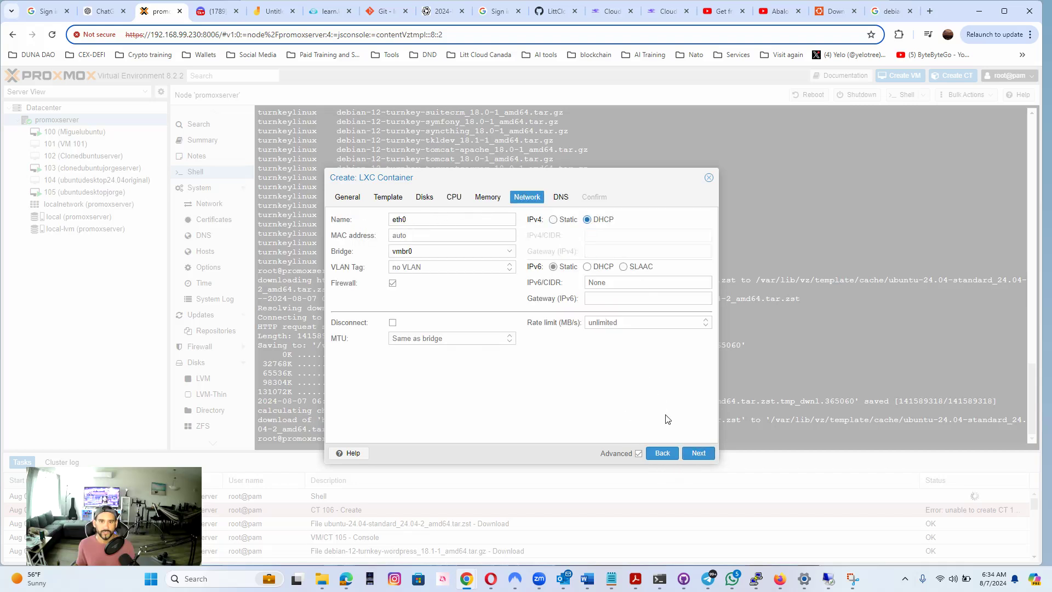
left_click(698, 453)
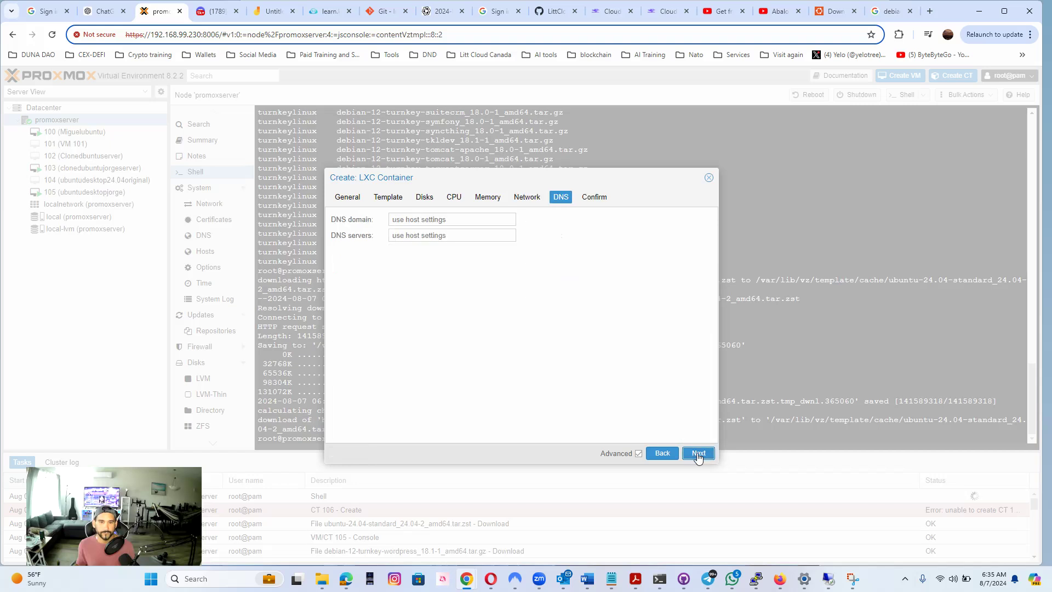
Set both the DNS domain and the DNS servers to 8.8.8.8 and create the container
left_click(465, 214)
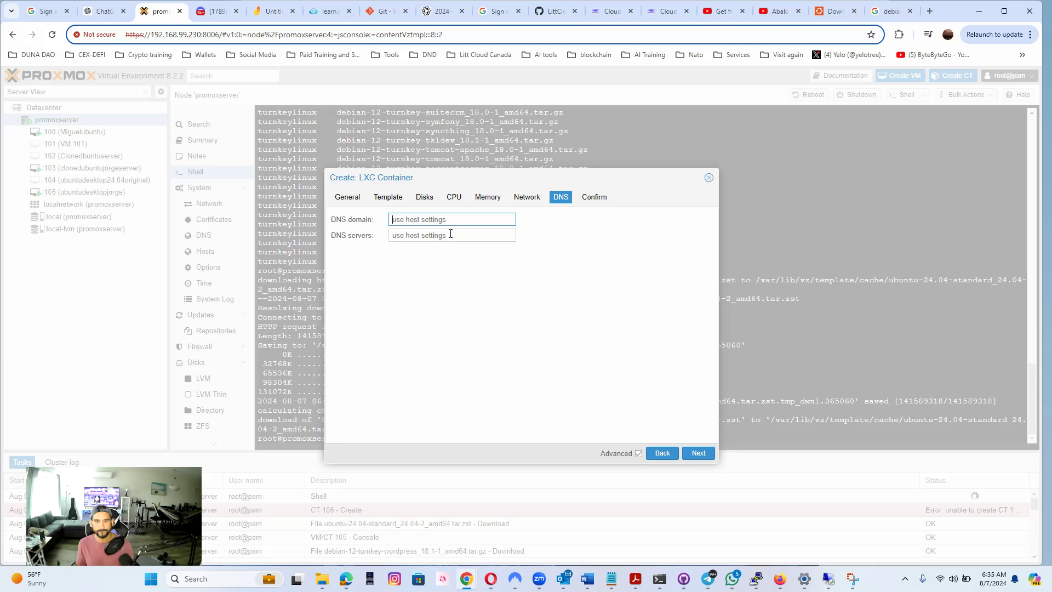
type("8.8.8.8")
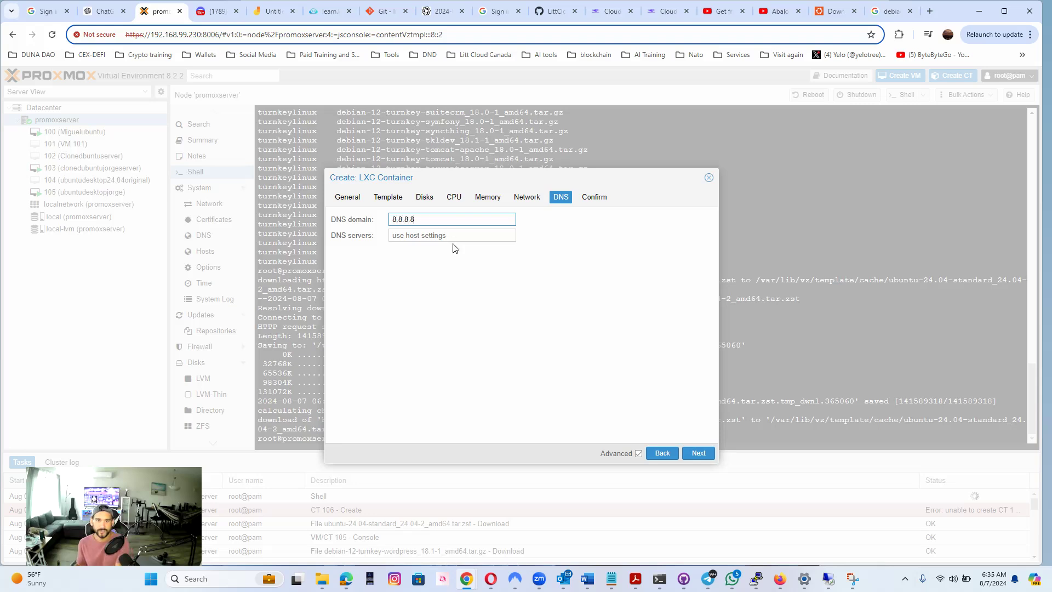
left_click(443, 236)
type("8")
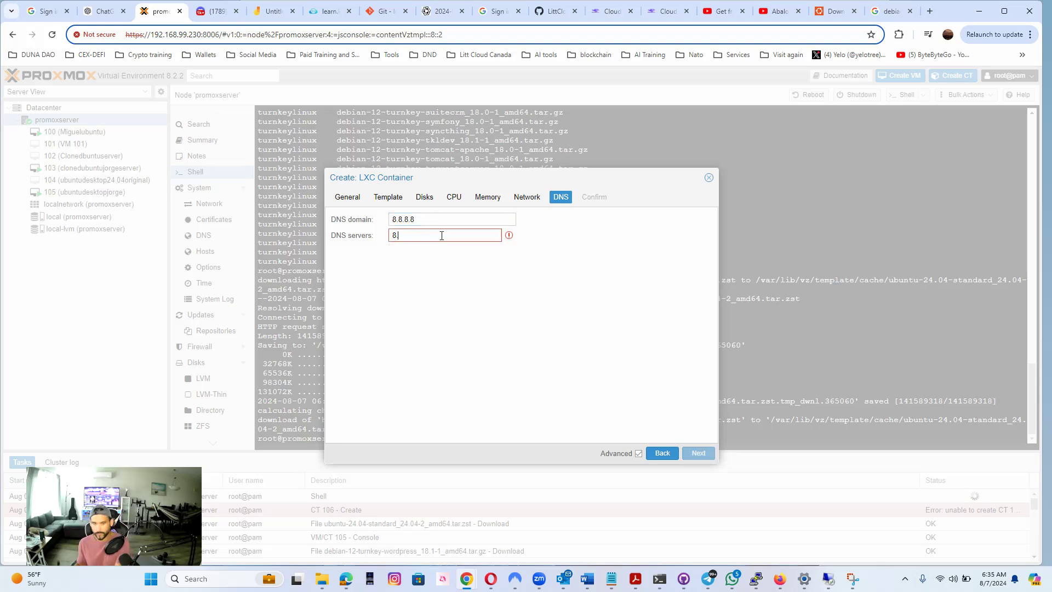
type(".8.8.8")
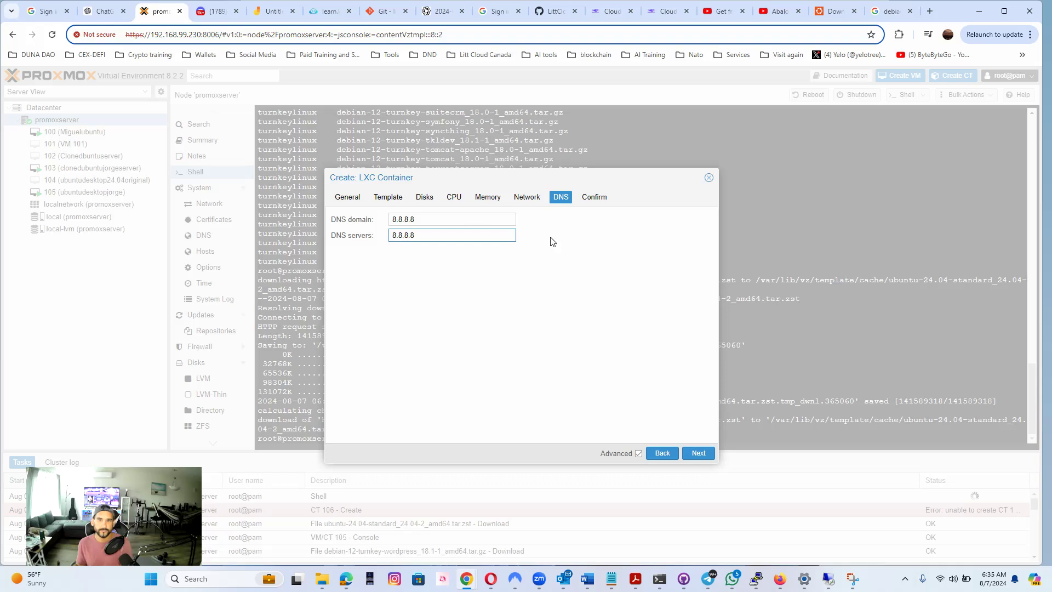
left_click(594, 196)
left_click(691, 454)
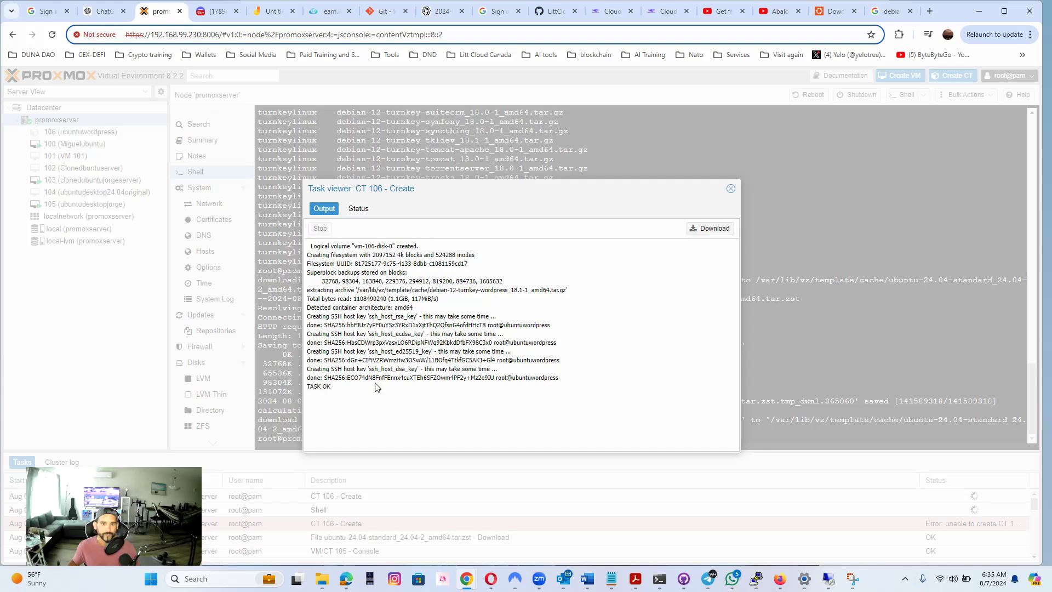
Review the output and status of the container creation task, then close its viewer
left_click_drag(330, 385, 317, 386)
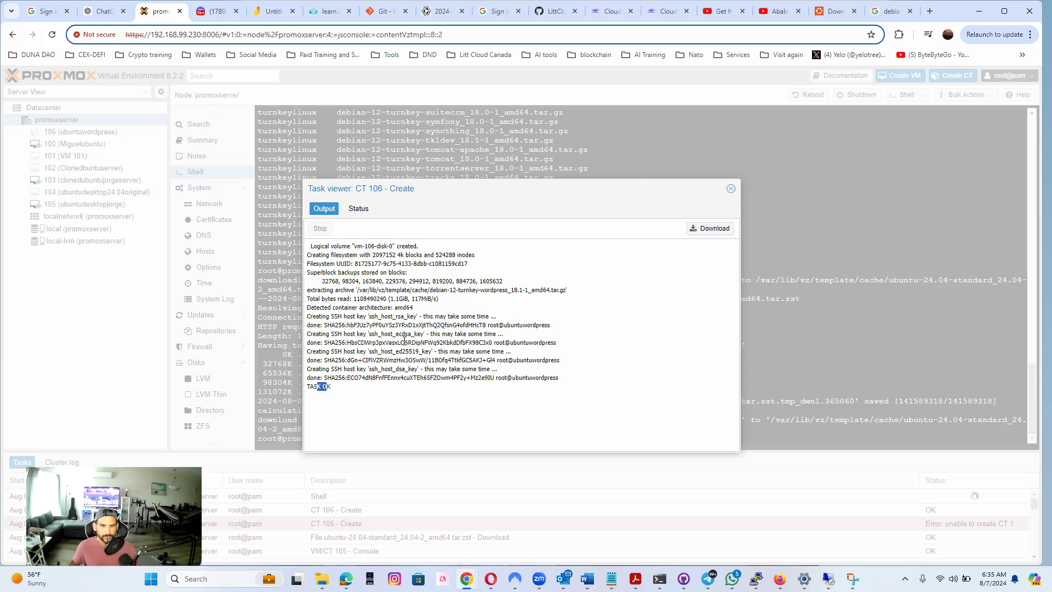
left_click(370, 209)
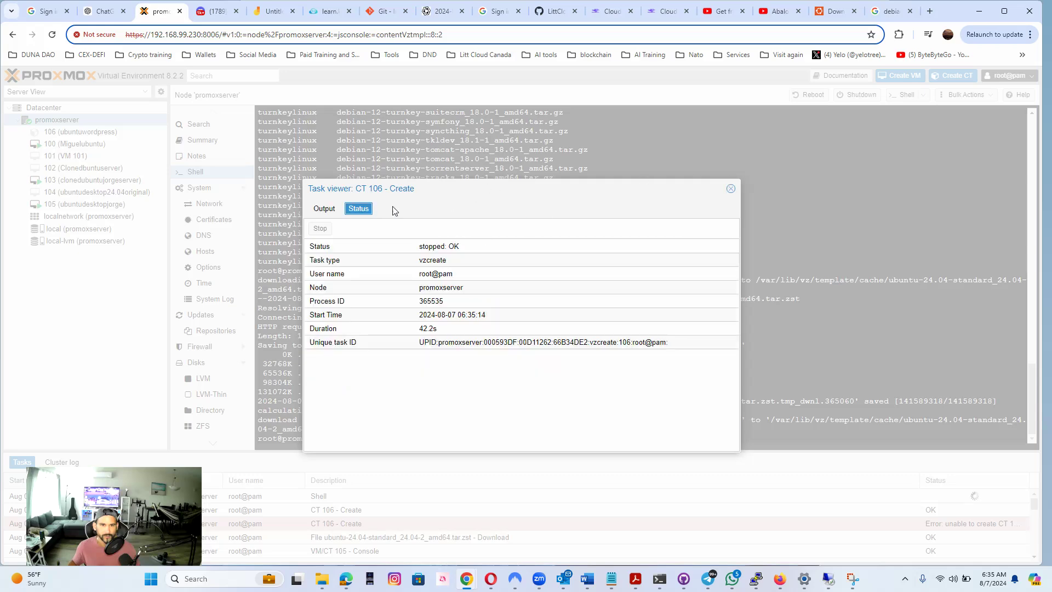
left_click(730, 188)
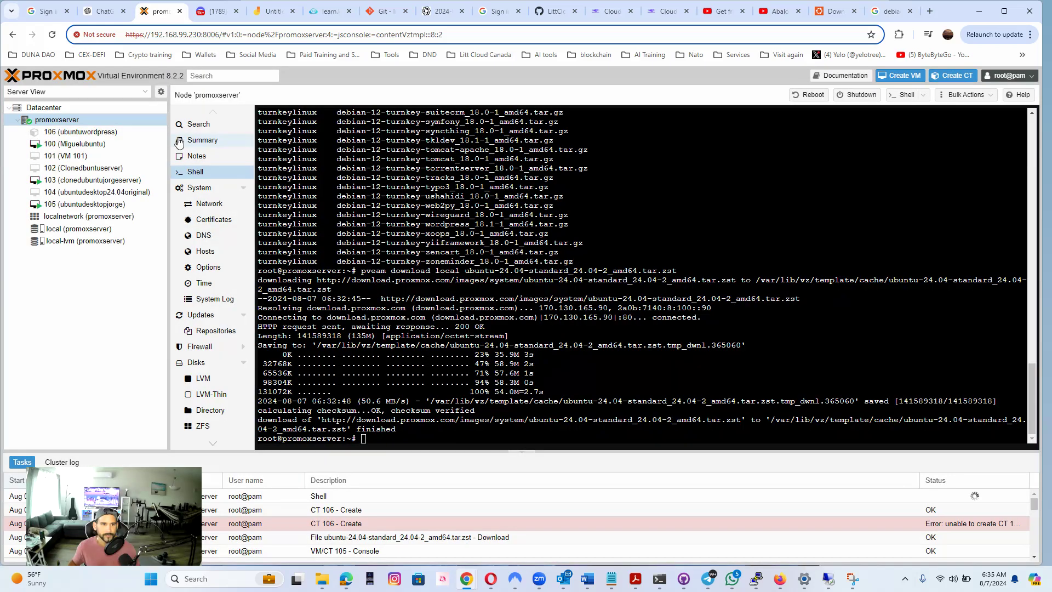
Start the new container 106 (ubuntuwordpress)
left_click(104, 134)
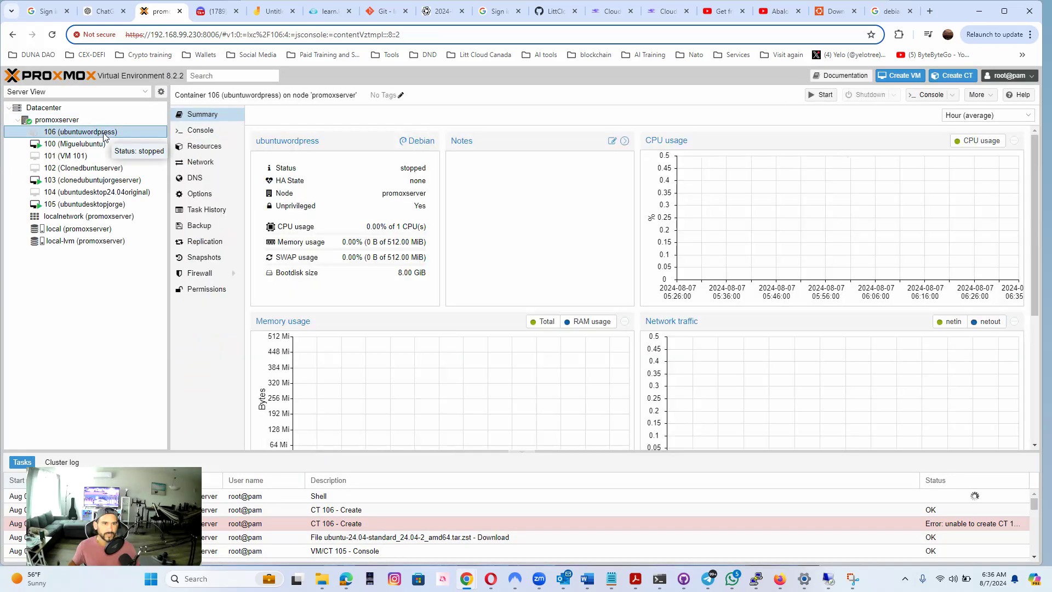
right_click(104, 134)
left_click(324, 170)
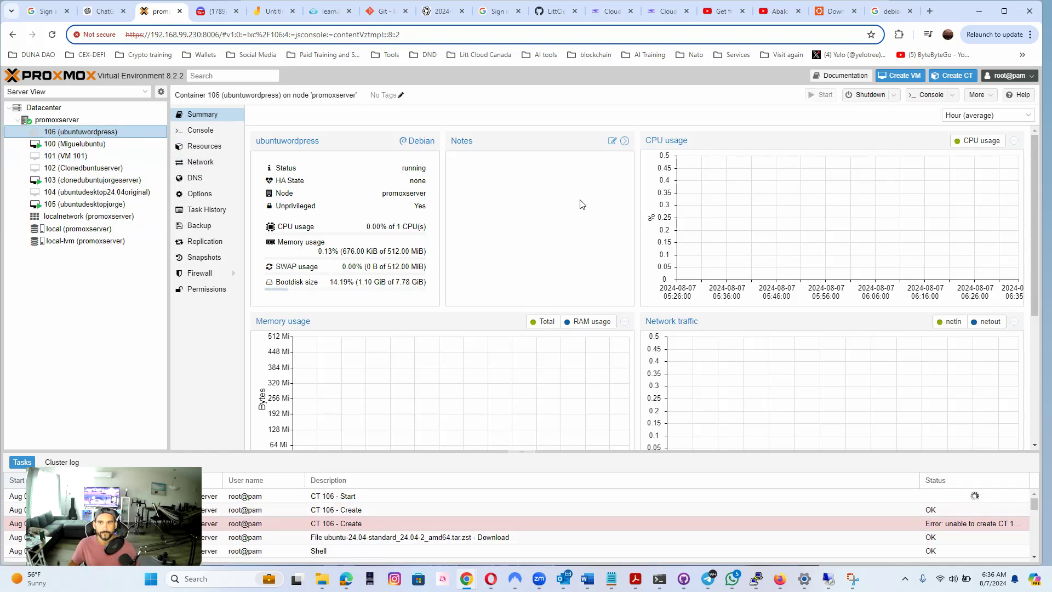
Open the ubuntuwordpress container's console and log in as root with the account password
left_click(207, 135)
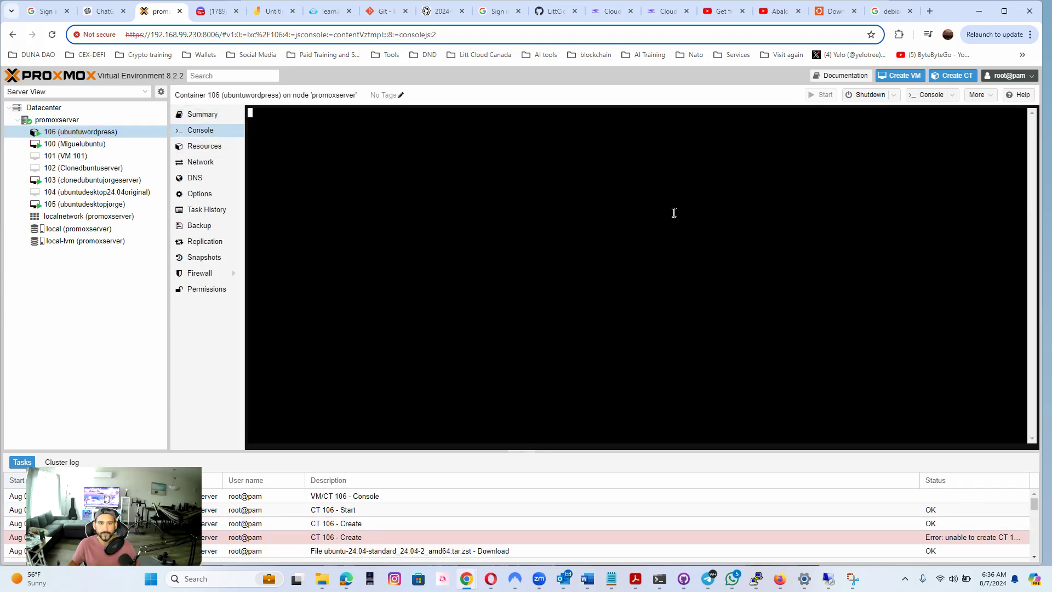
double_click(645, 225)
key("Return")
key("Return")
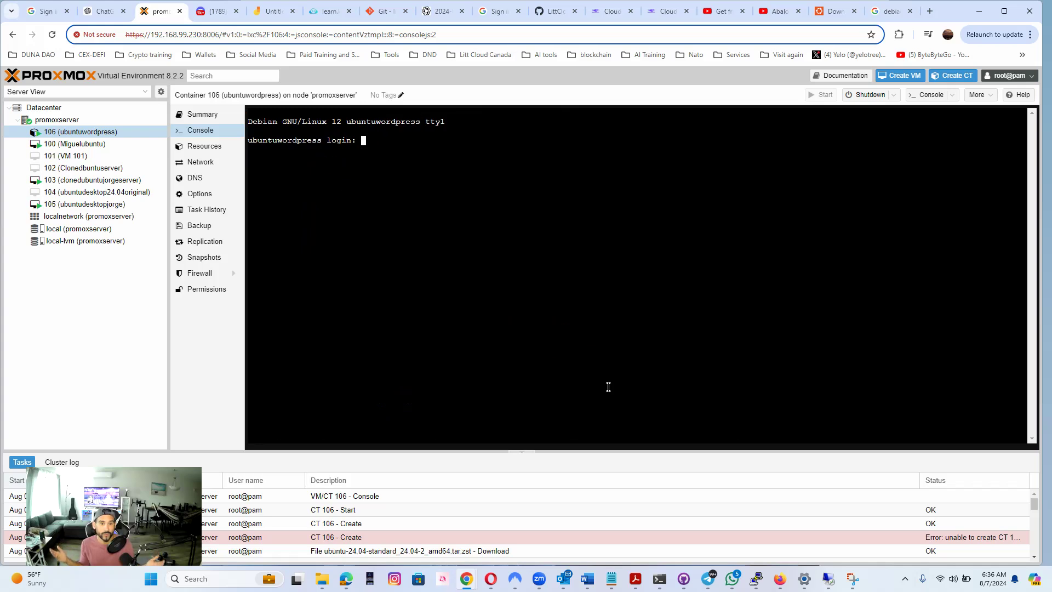
type("root")
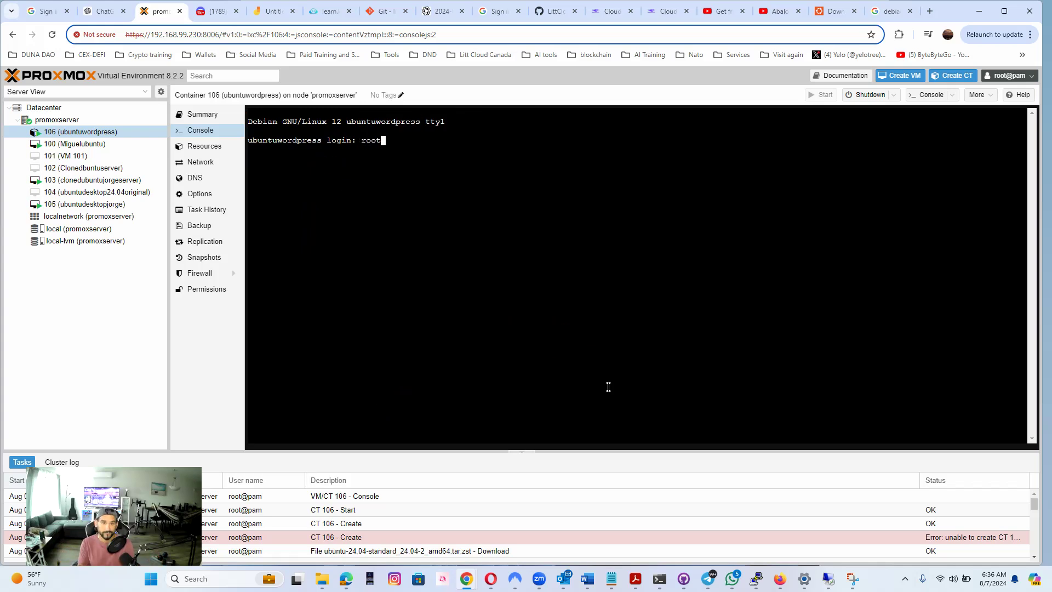
key("Return")
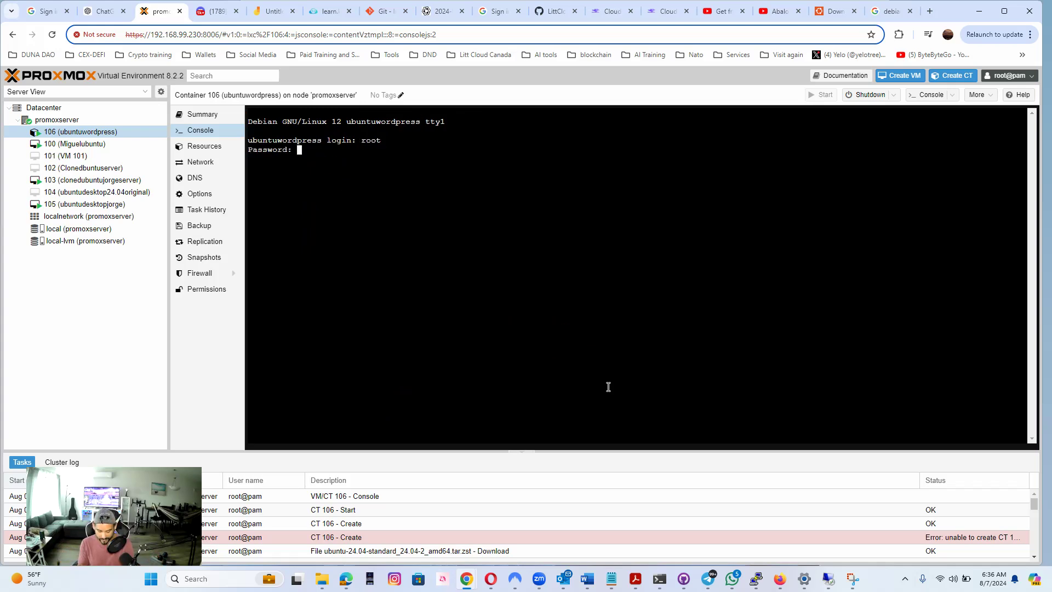
key("Return")
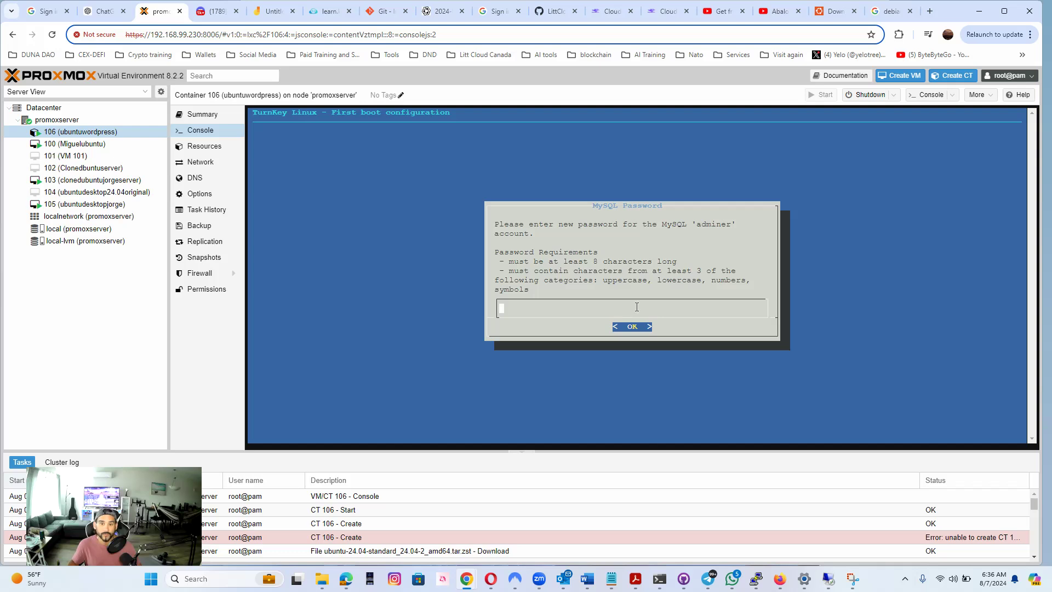
Enter and confirm a new password for the MySQL 'adminer' account in the TurnKey first boot configuration
type("************")
key("Return")
type("************")
key("Return")
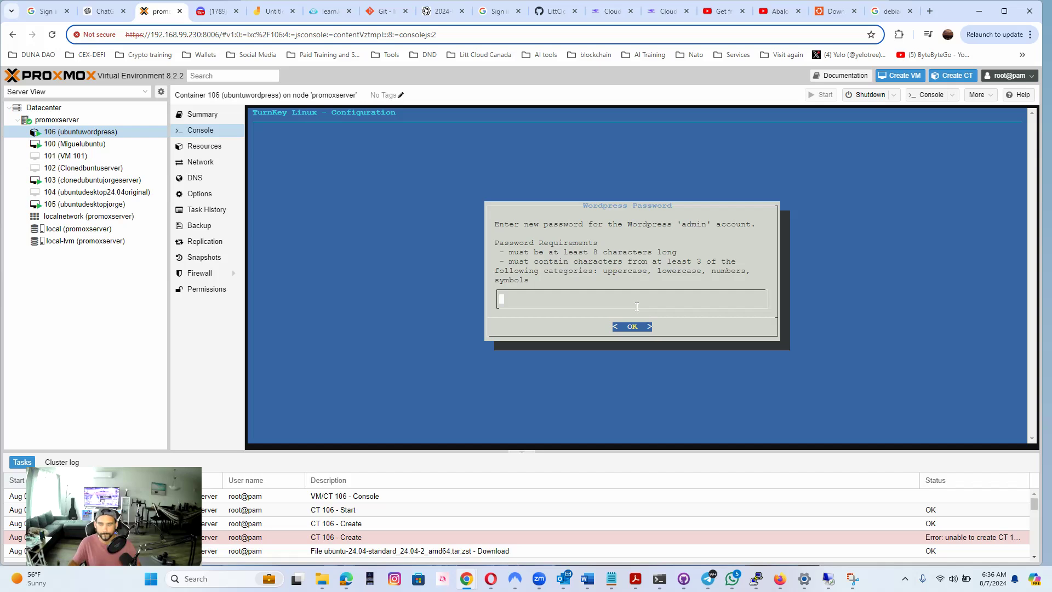
Enter and confirm a new password for the WordPress 'admin' account
type("************")
key("Return")
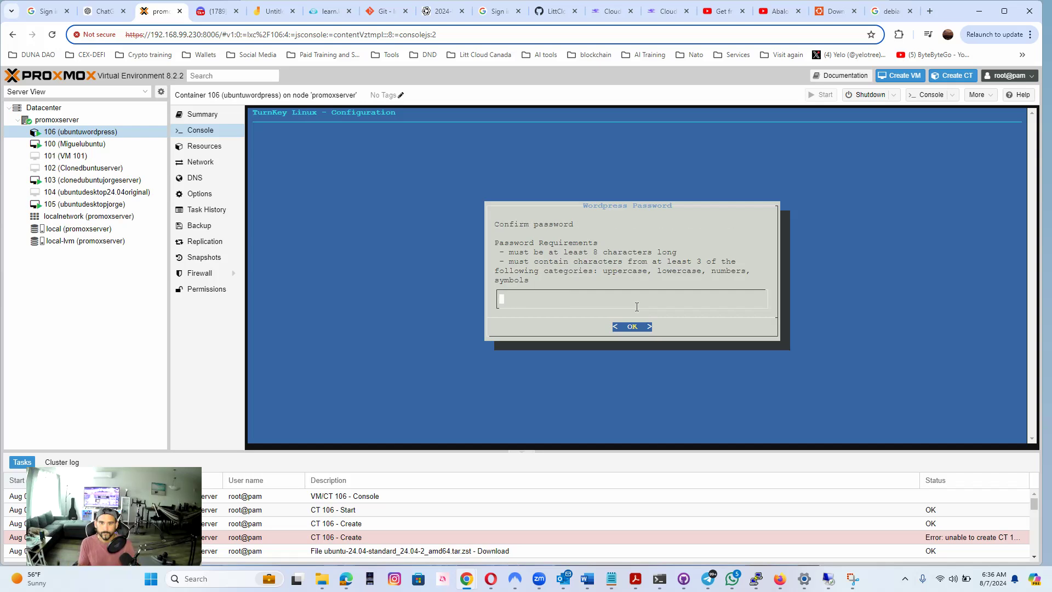
type("***********")
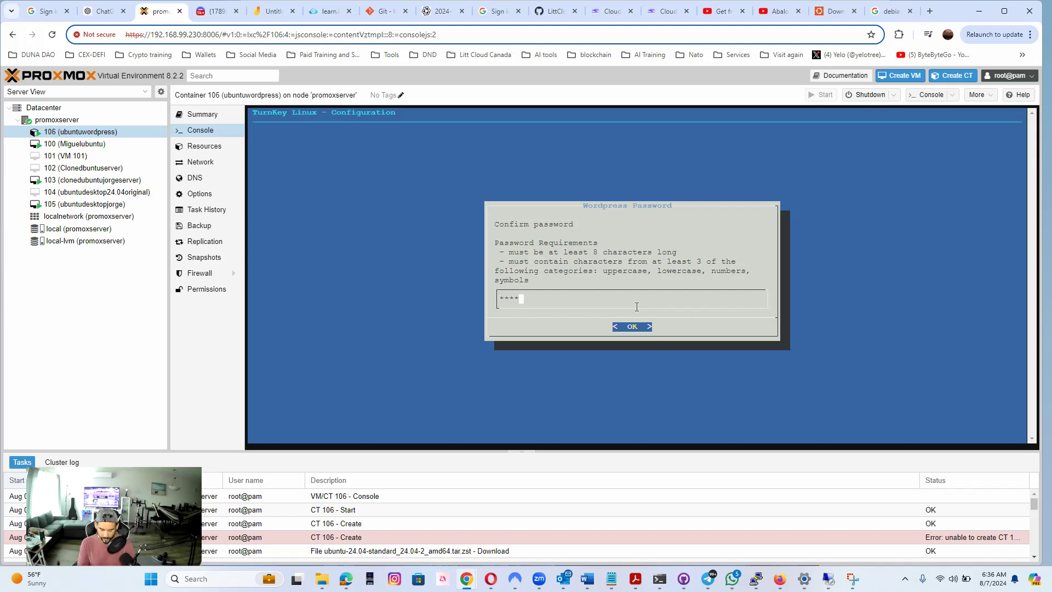
type("*")
key("Return")
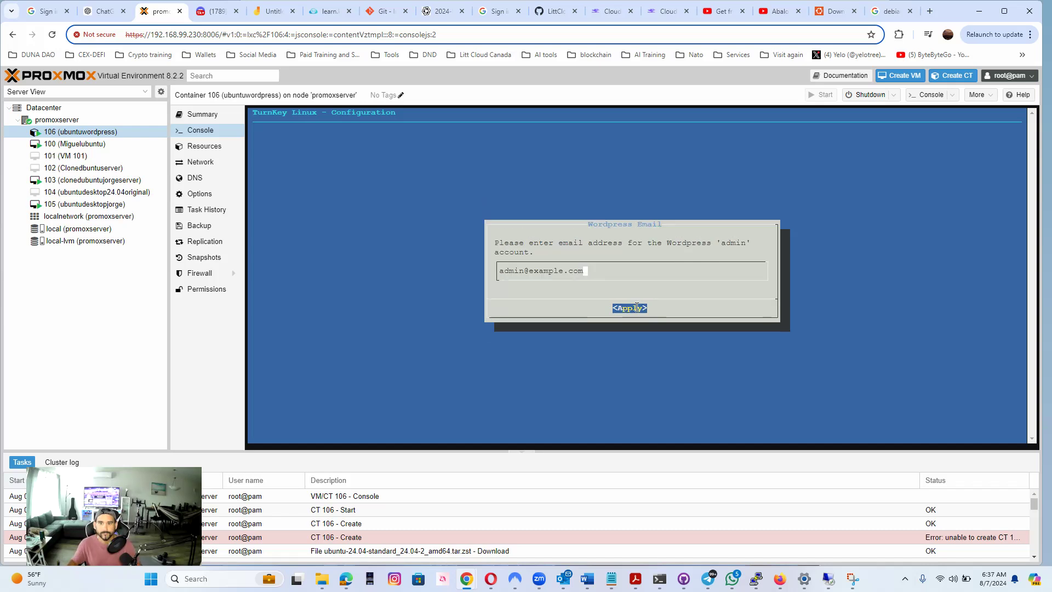
Replace the default address for the WordPress 'admin' account with the administrator's own e-mail and apply it
key("BackSpace")
key("BackSpace")
key("BackSpace")
key("BackSpace")
key("BackSpace")
key("BackSpace")
key("BackSpace")
key("BackSpace")
key("BackSpace")
key("BackSpace")
key("BackSpace")
key("BackSpace")
key("BackSpace")
key("BackSpace")
key("BackSpace")
key("BackSpace")
key("BackSpace")
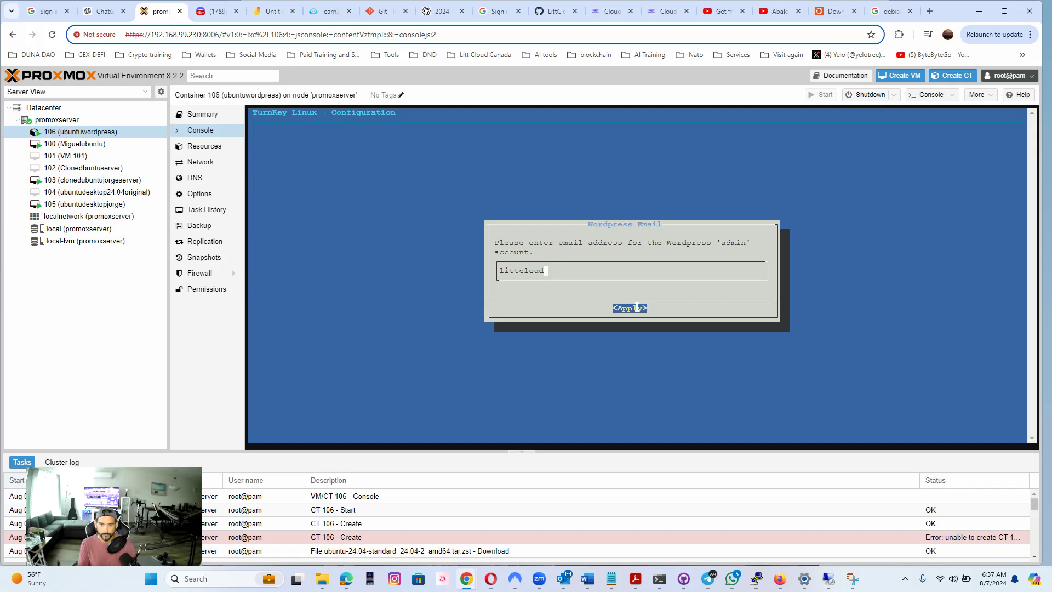
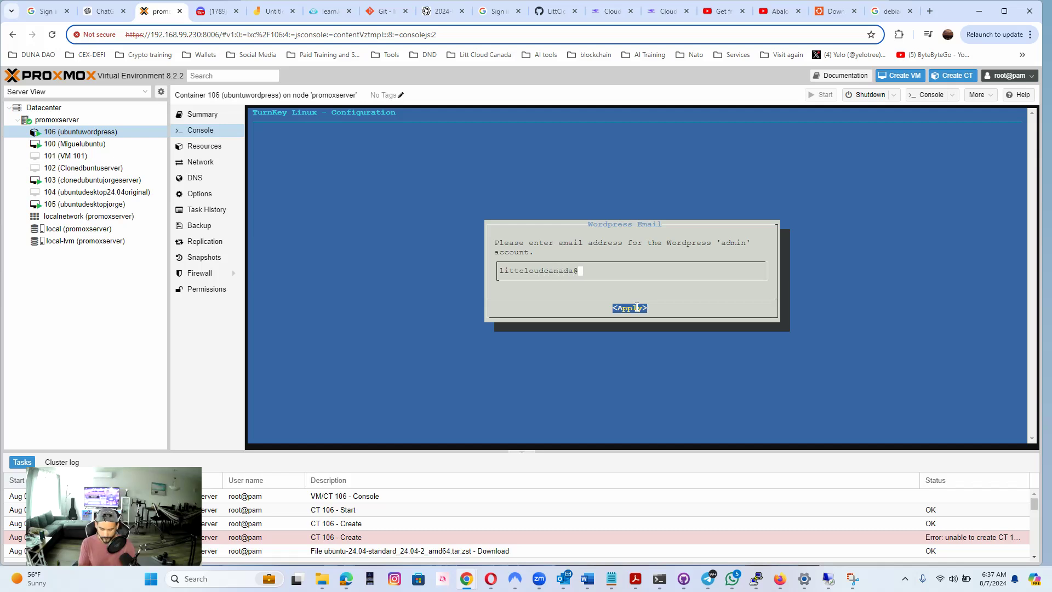
key("Return")
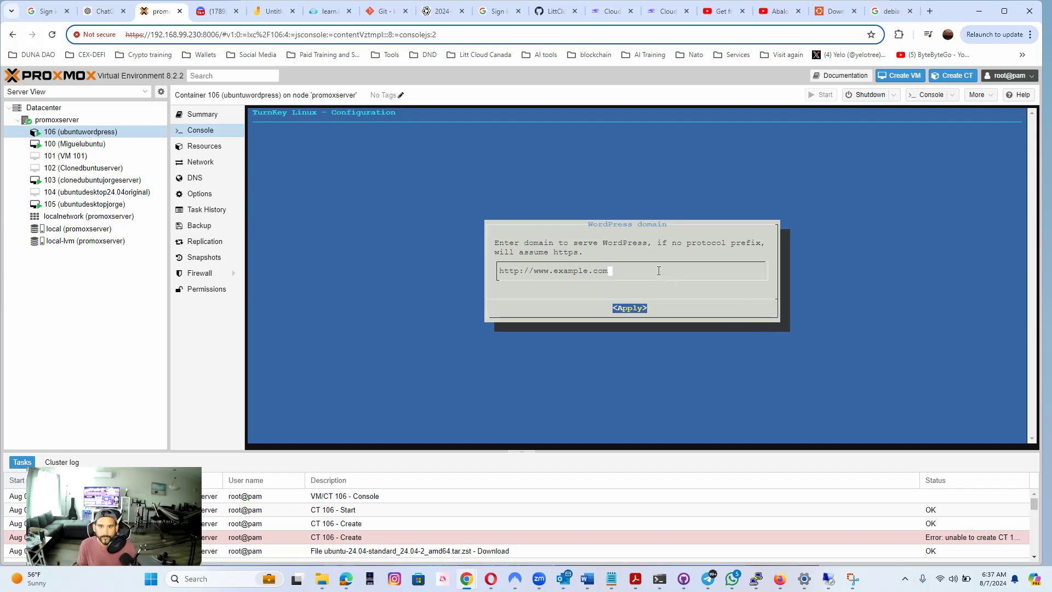
Set the domain that serves WordPress to littcloud.local and apply it
key("BackSpace")
key("BackSpace")
key("BackSpace")
key("BackSpace")
key("BackSpace")
key("BackSpace")
key("BackSpace")
key("BackSpace")
key("BackSpace")
key("BackSpace")
key("BackSpace")
key("BackSpace")
key("BackSpace")
key("BackSpace")
key("BackSpace")
key("BackSpace")
key("BackSpace")
key("BackSpace")
key("BackSpace")
key("BackSpace")
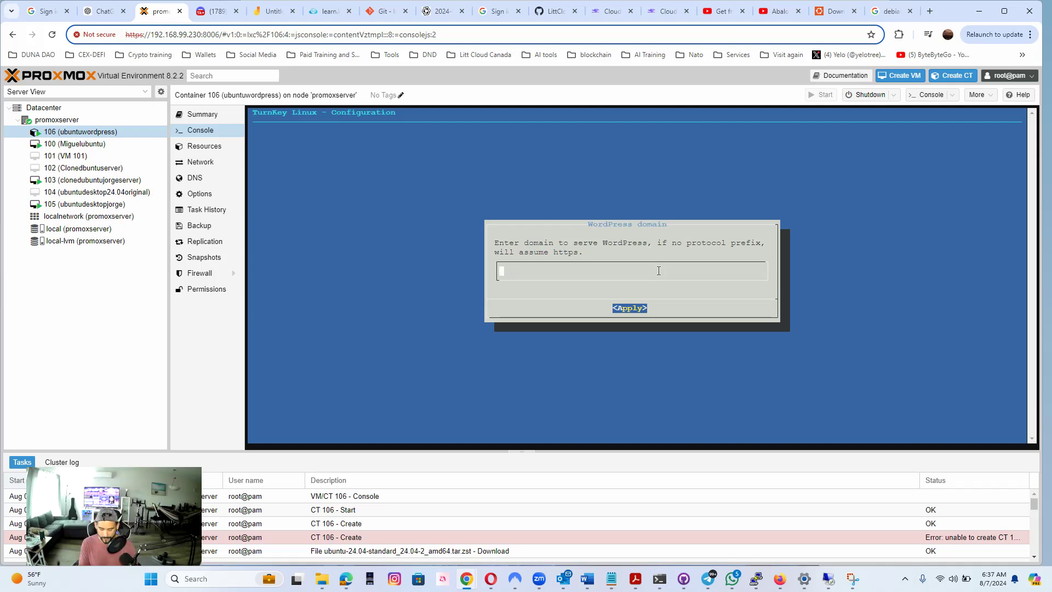
type("littclou")
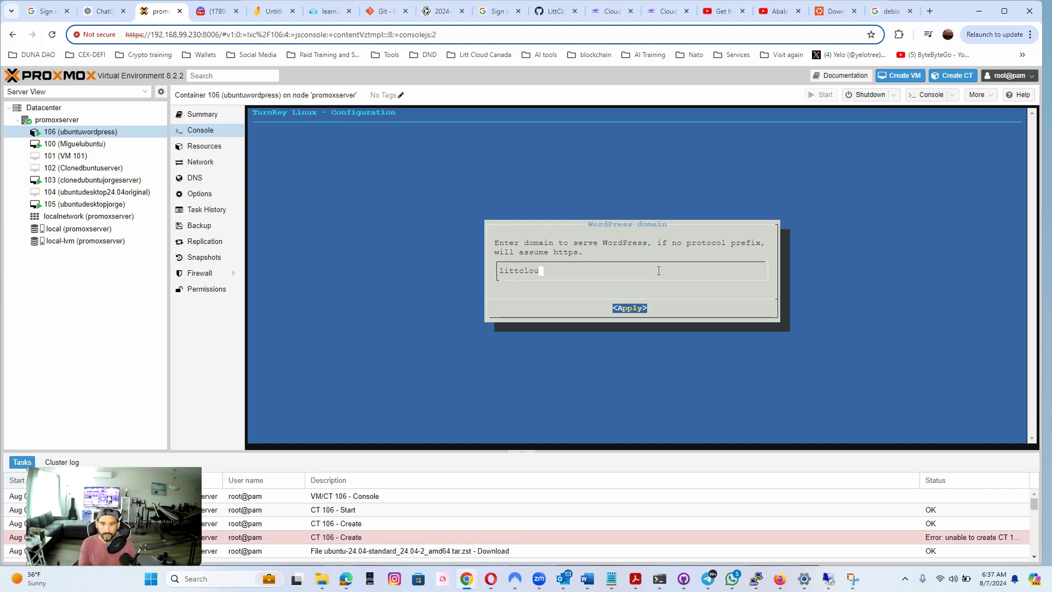
type("d.local")
key("Return")
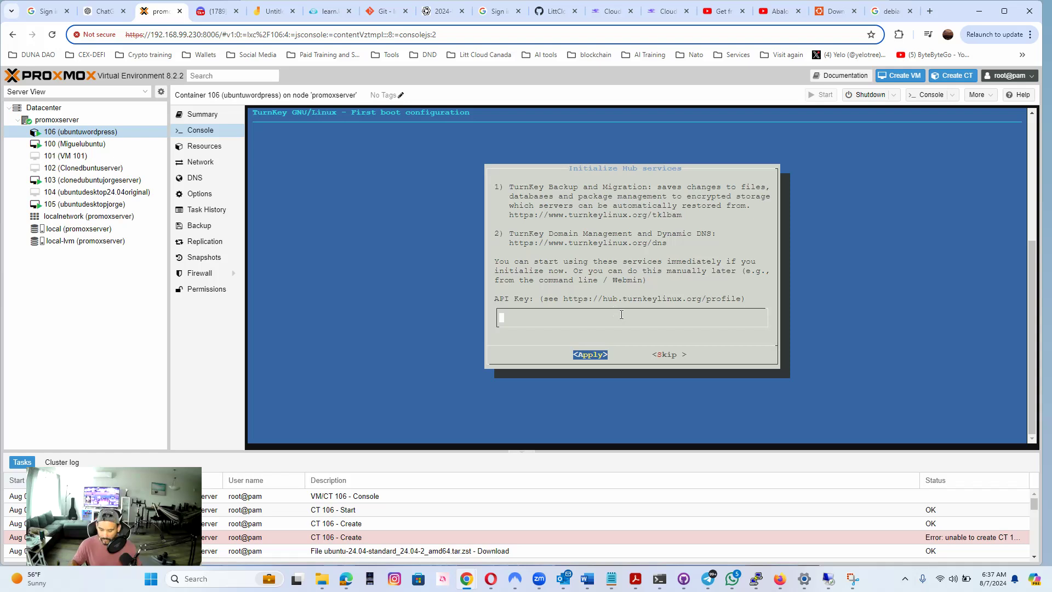
Finish the first boot configuration without a Hub API key, enabling security alerts for the prefilled e-mail and installing the latest security updates
key("Return")
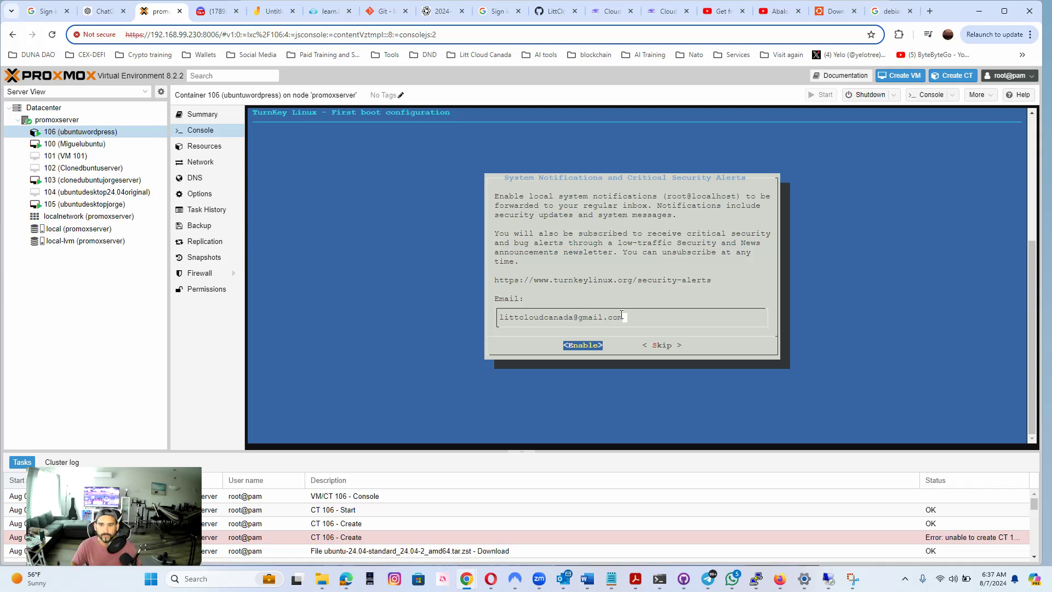
key("Return")
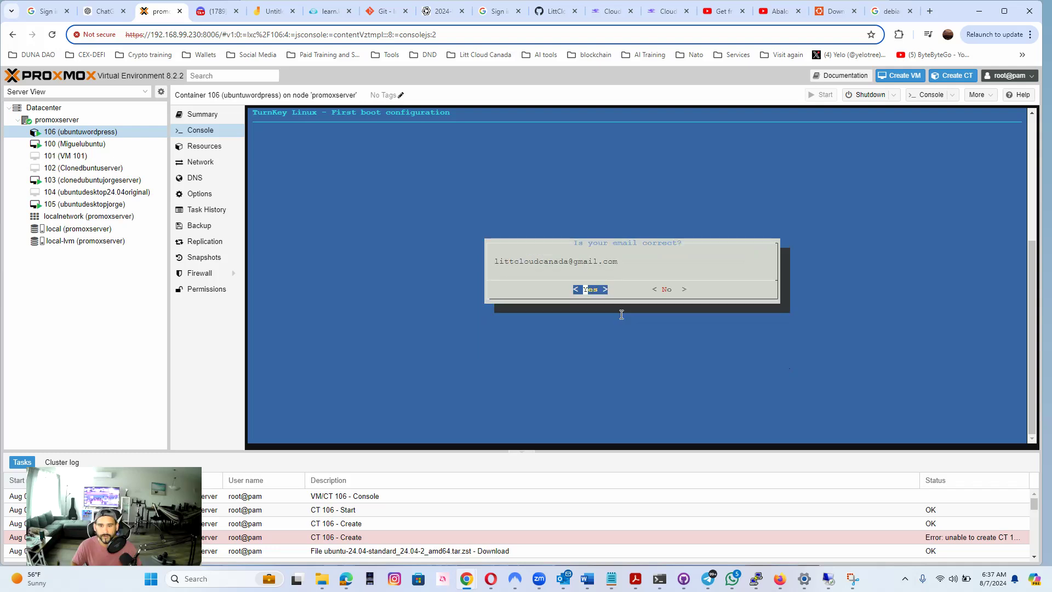
key("Return")
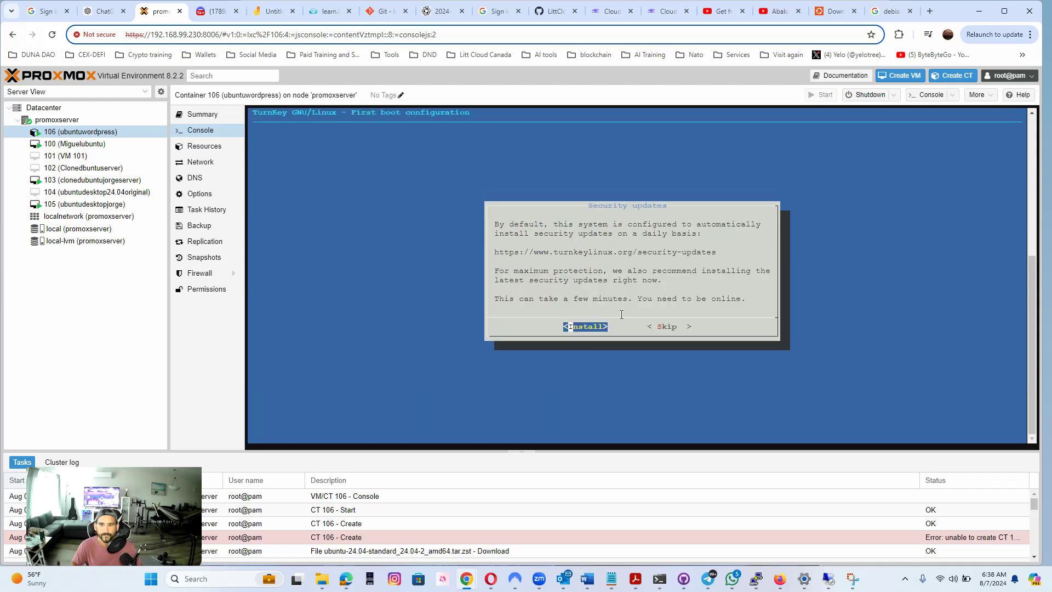
key("Return")
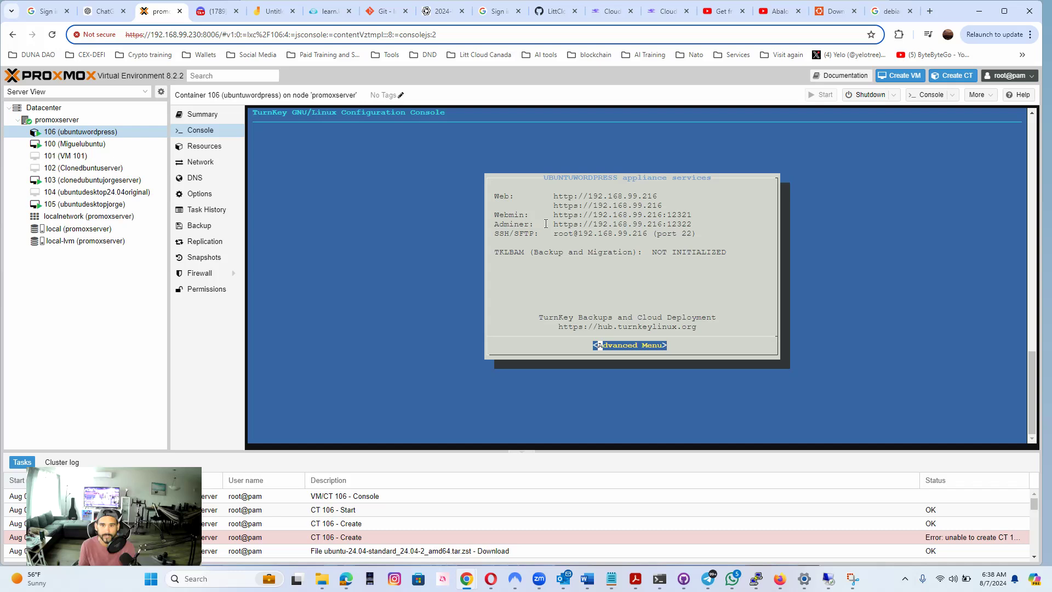
left_click_drag(686, 214, 553, 217)
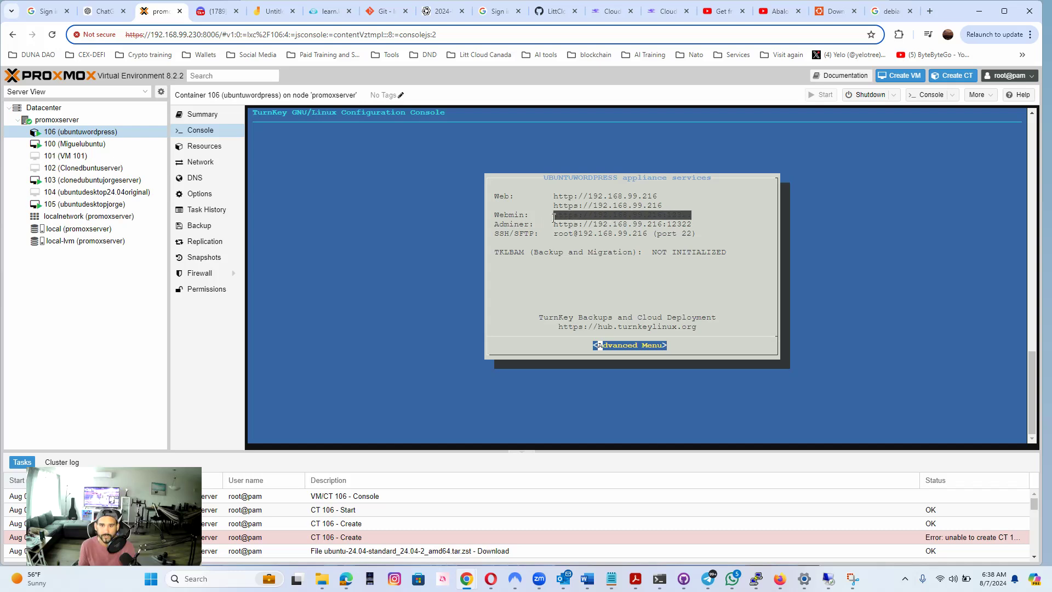
right_click(567, 216)
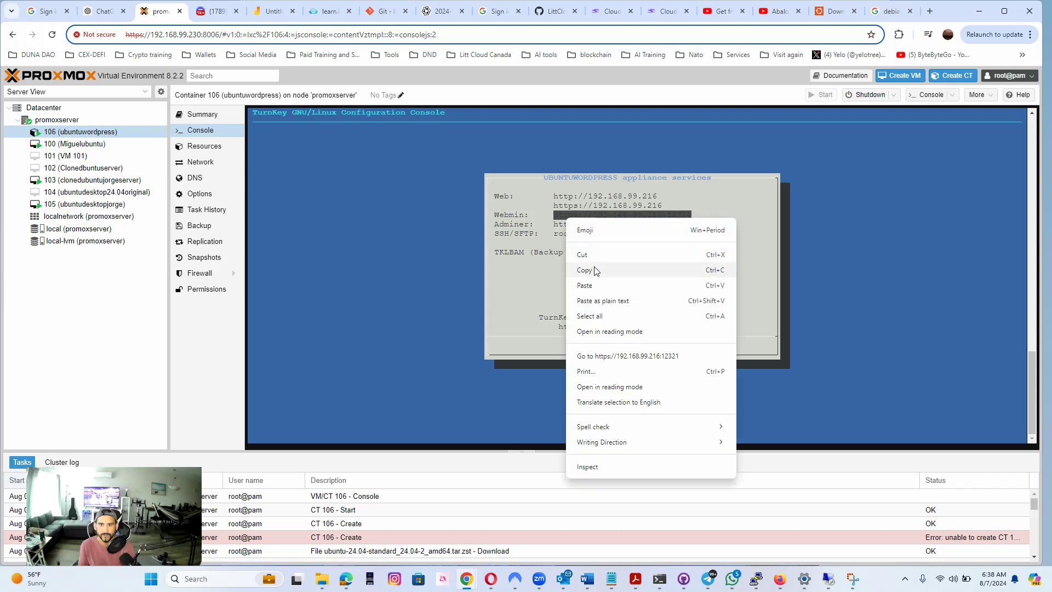
left_click(596, 270)
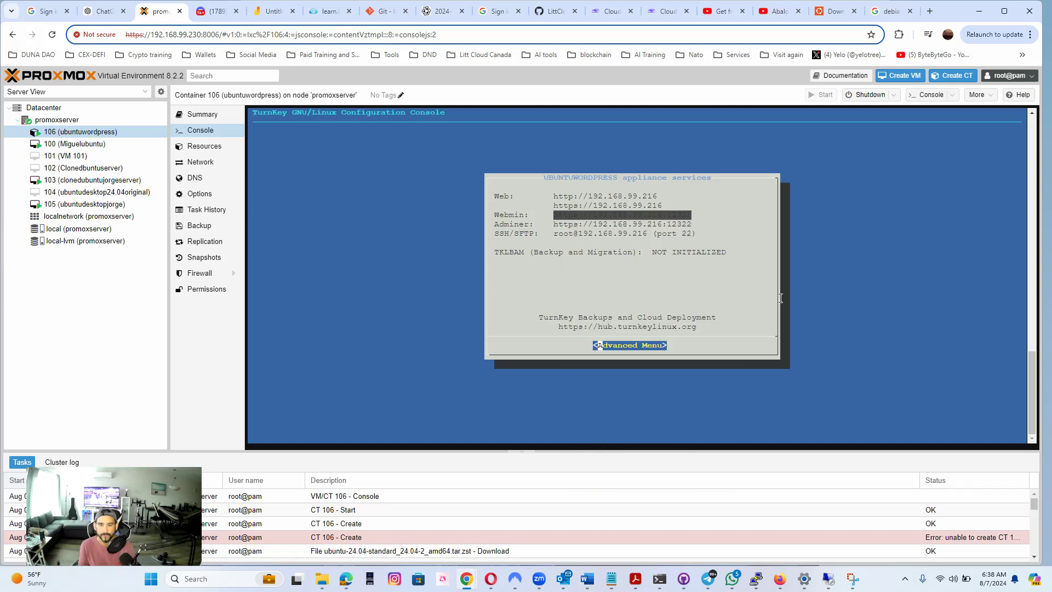
left_click(930, 11)
key("ctrl+v")
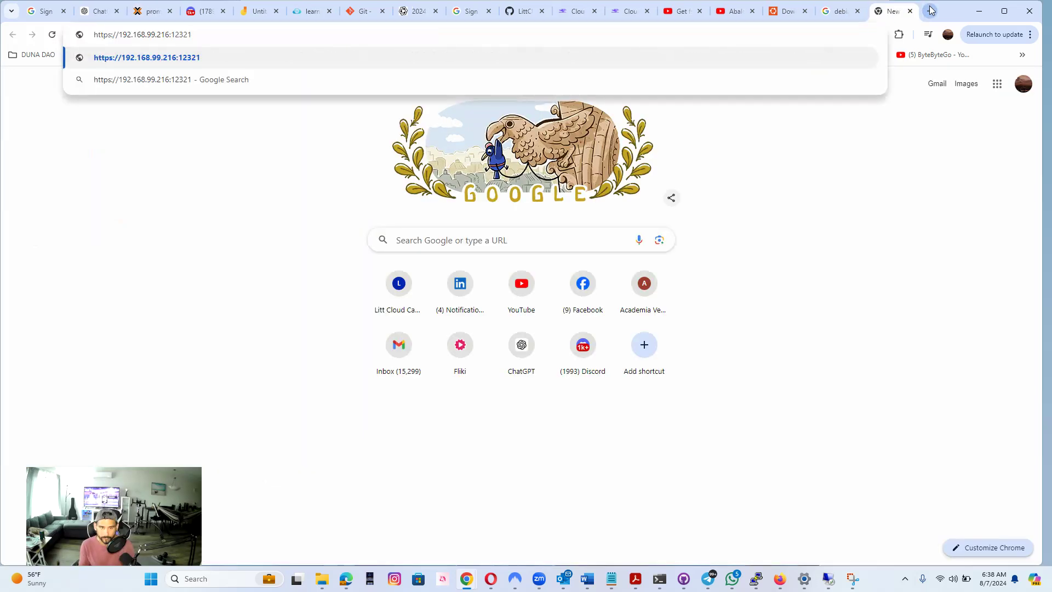
key("Return")
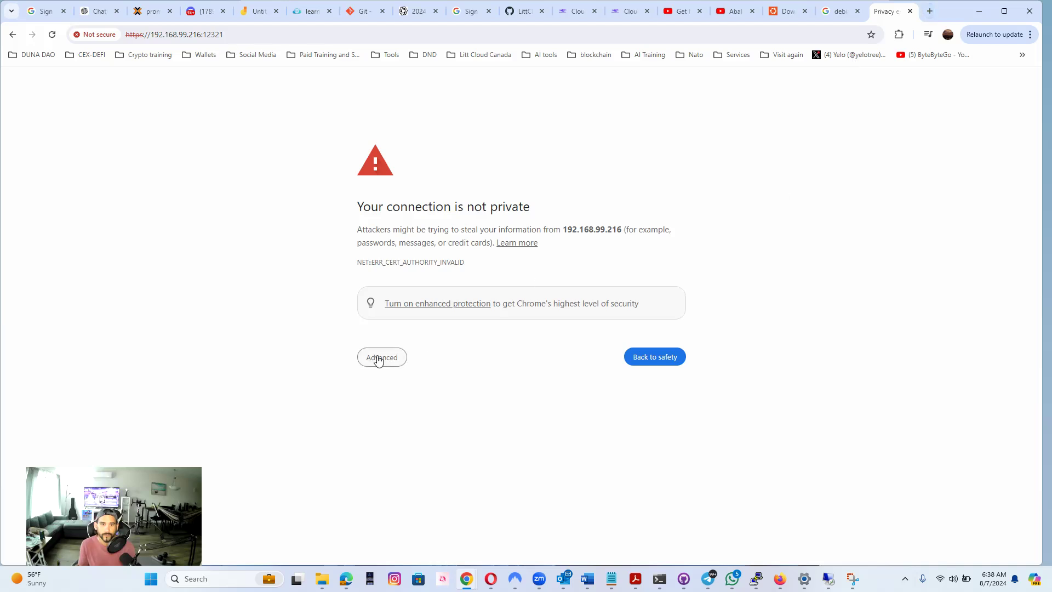
left_click(378, 359)
left_click(436, 442)
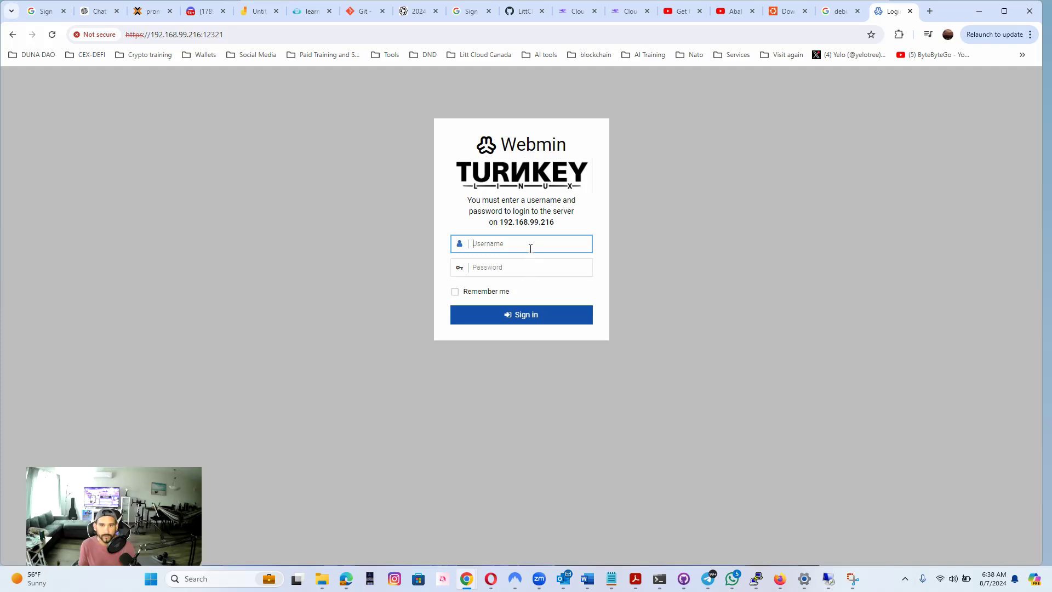
Sign in to Webmin as root with the account password
type("root")
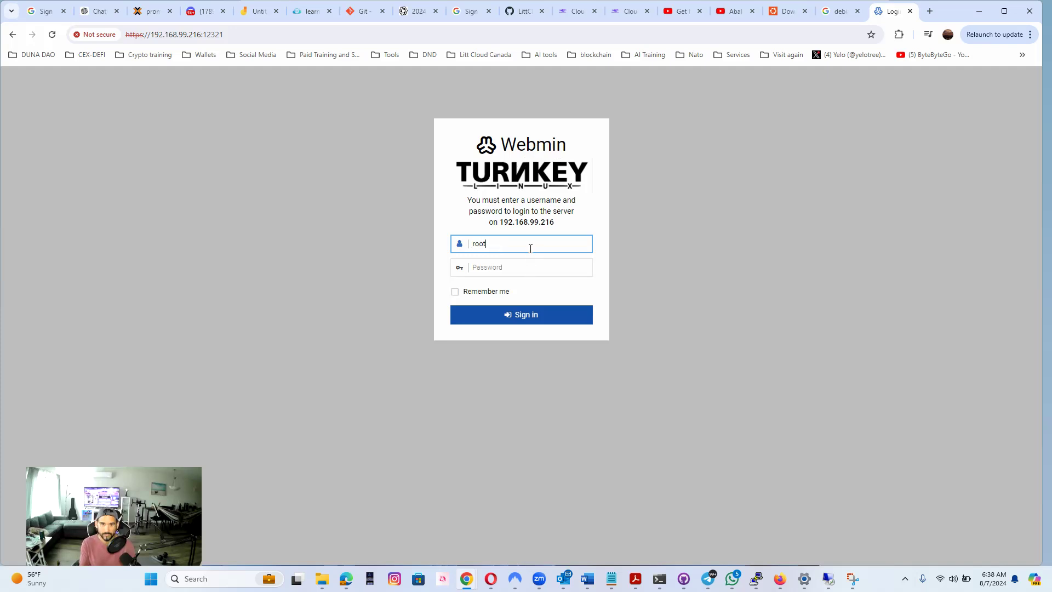
key("Tab")
type("*")
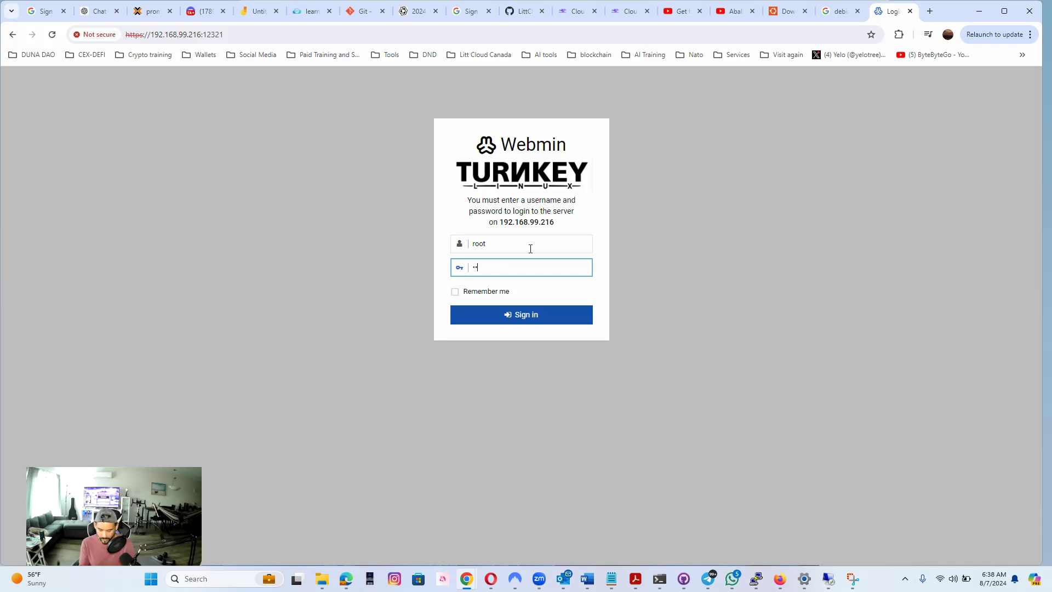
type("***********")
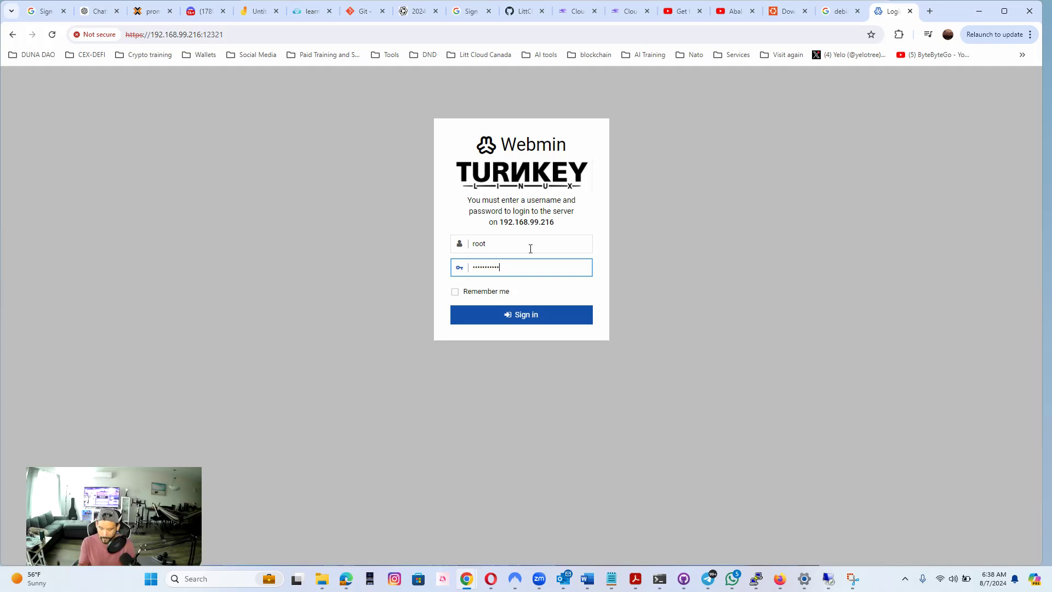
key("Return")
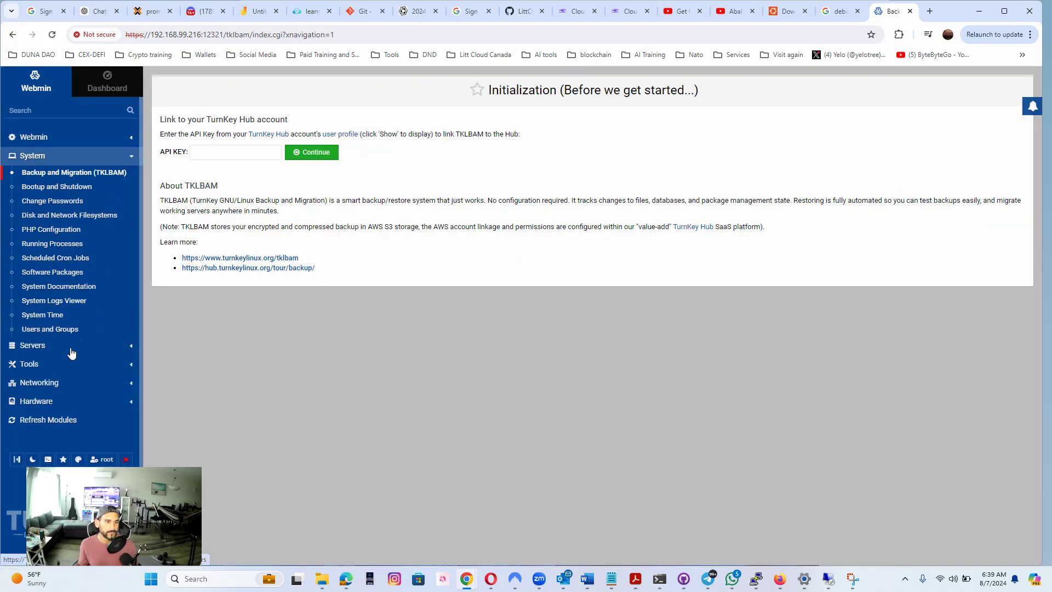
left_click(839, 9)
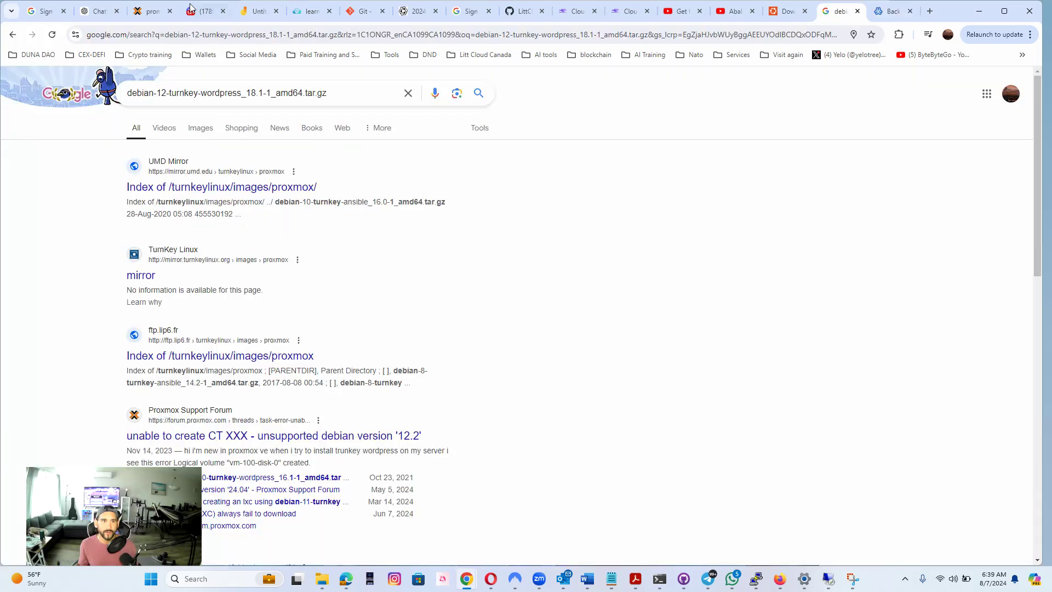
left_click(148, 11)
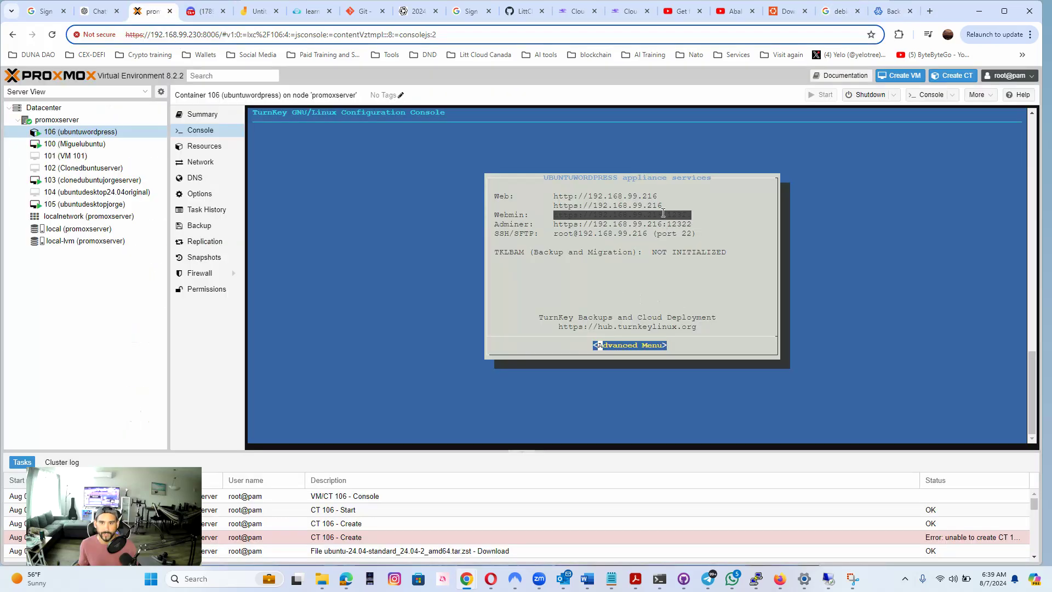
left_click_drag(656, 195, 551, 196)
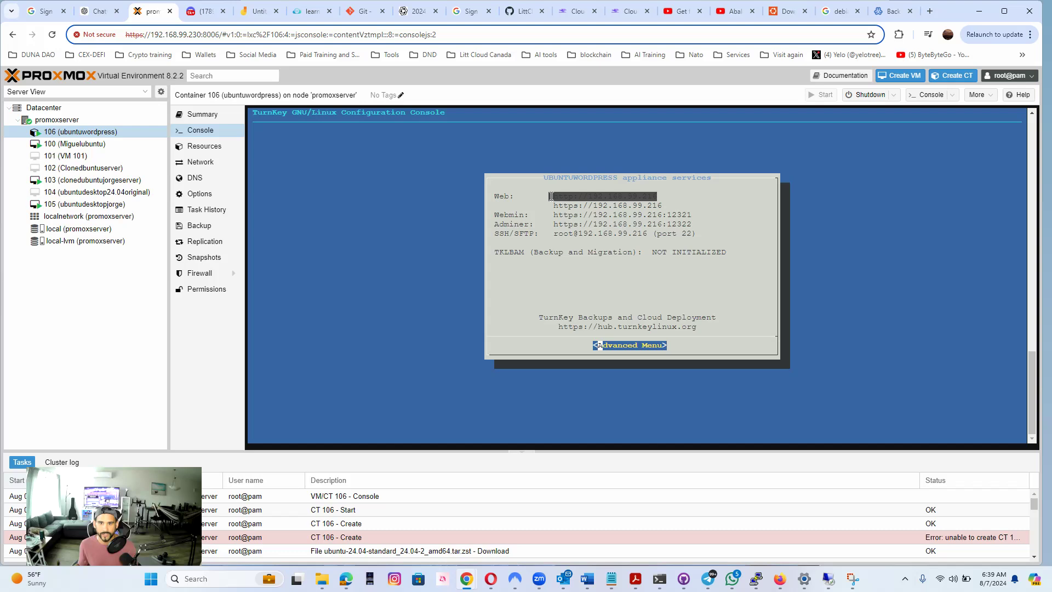
right_click(551, 197)
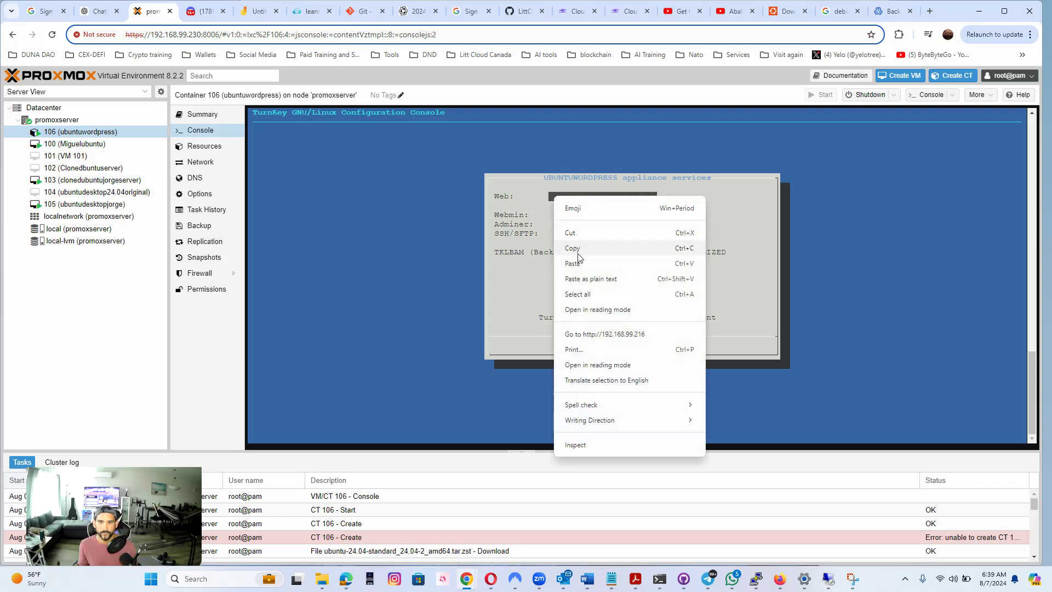
left_click(575, 249)
left_click(930, 10)
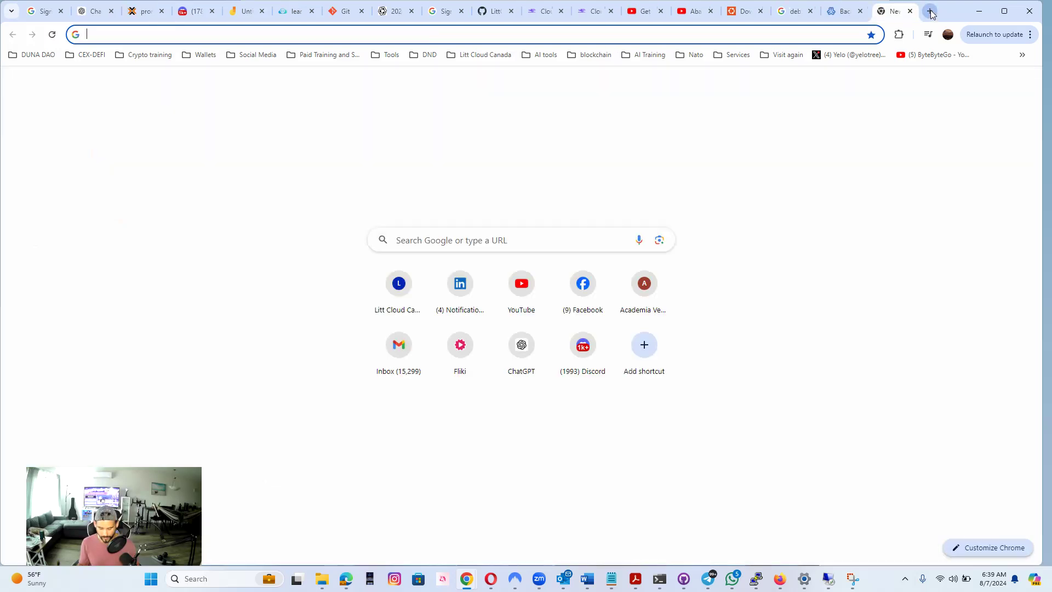
key("ctrl+v")
key("Return")
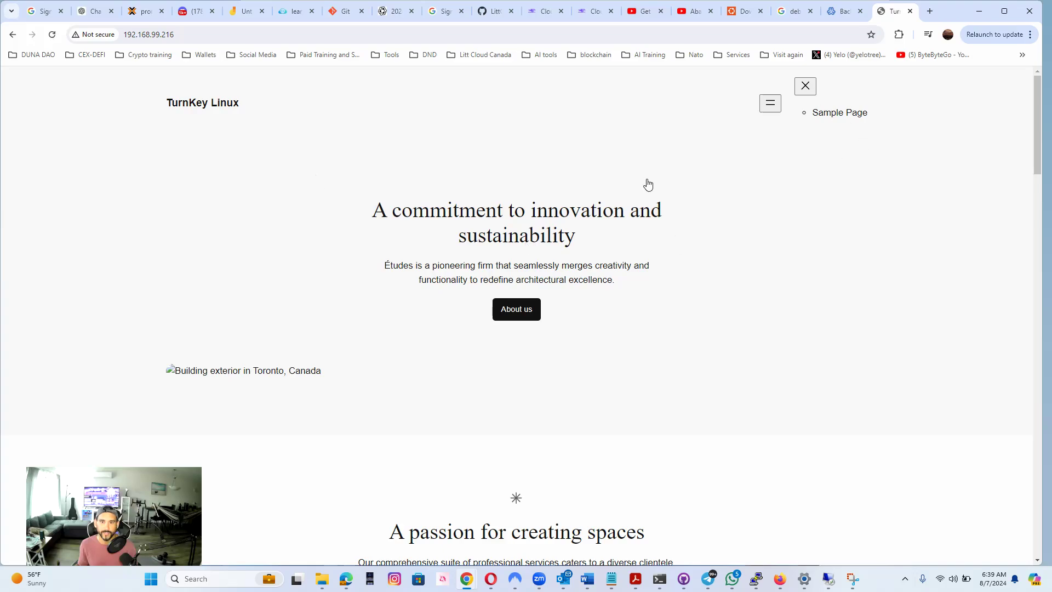
scroll(517, 328, "down", 18)
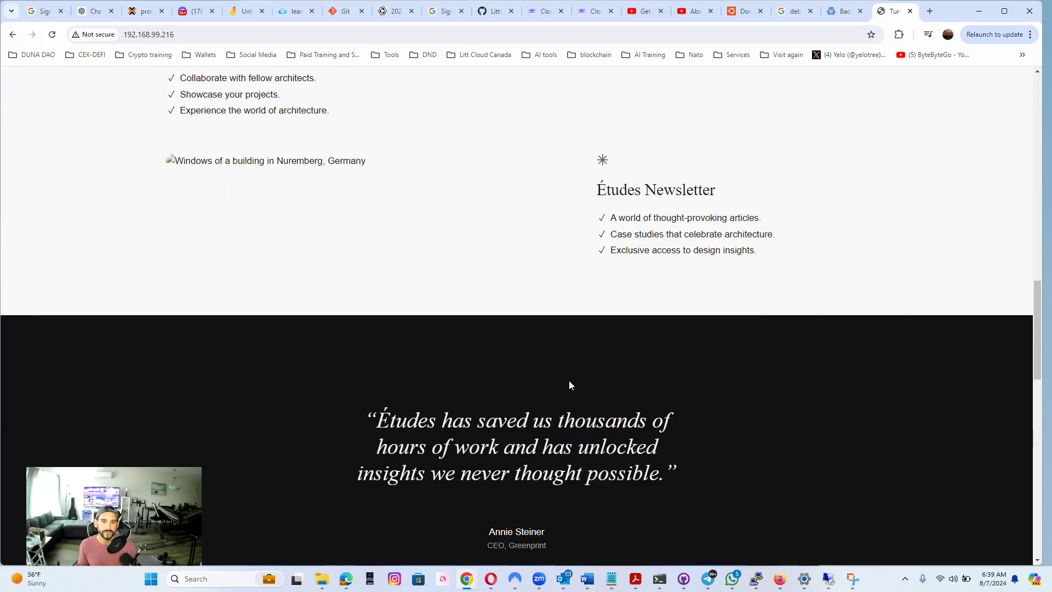
scroll(569, 384, "up", 20)
scroll(566, 291, "down", 20)
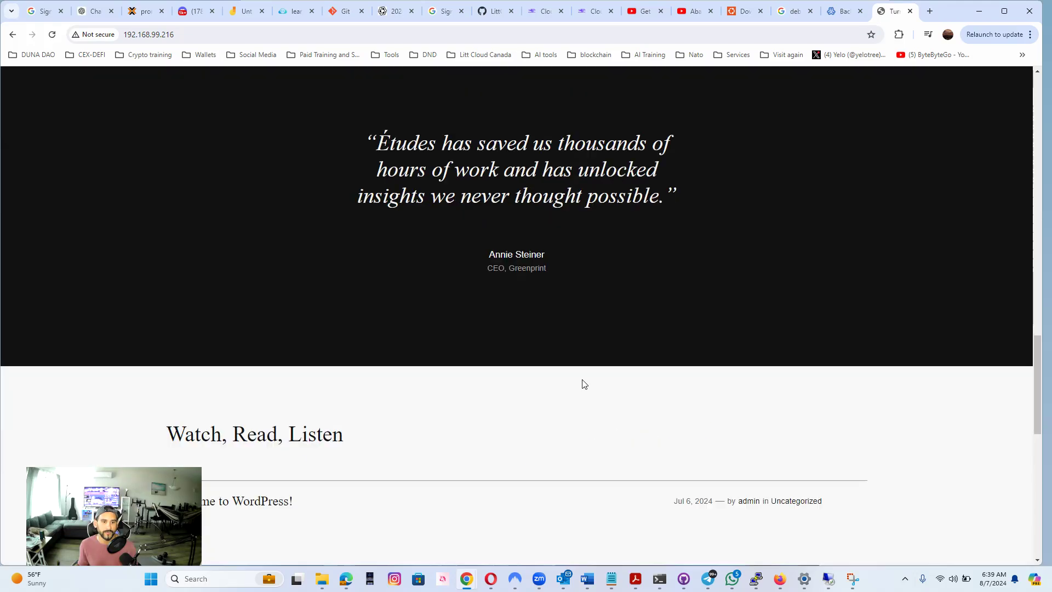
scroll(607, 377, "up", 12)
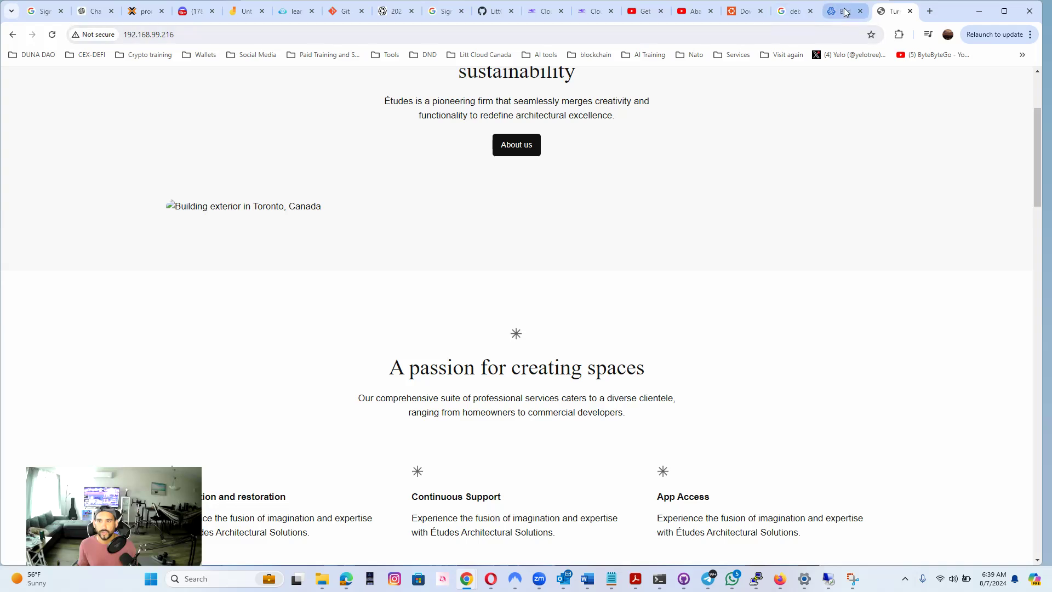
Return to Webmin's Backup and Migration (TKLBAM) page and read the note about backup storage in AWS S3
left_click(845, 12)
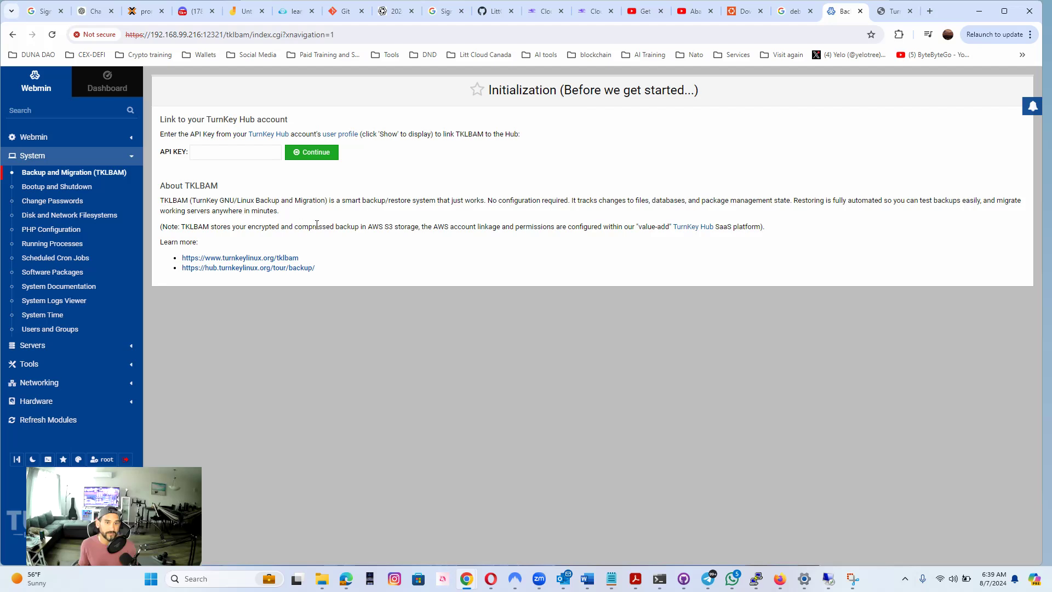
left_click_drag(318, 226, 482, 226)
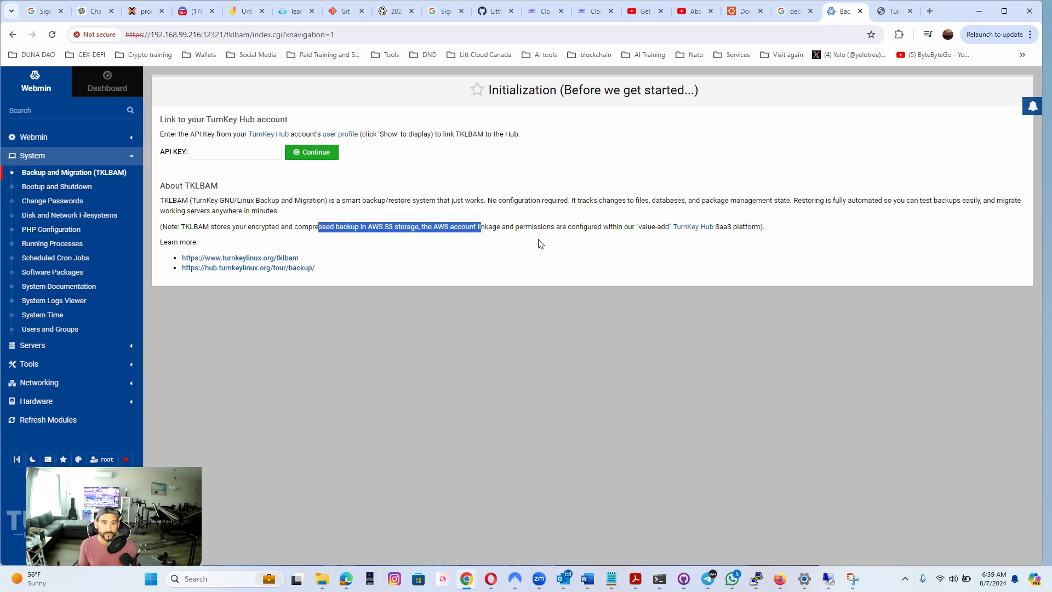